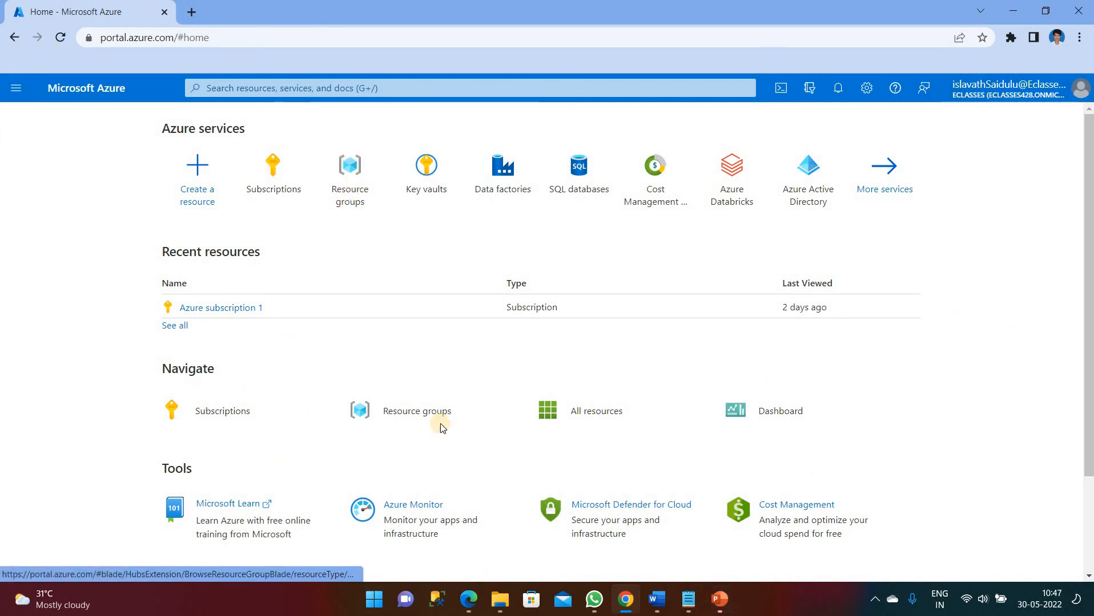
Review the eight-step Key Vault slide in PowerPoint, then return to the Azure portal home page.
click(720, 600)
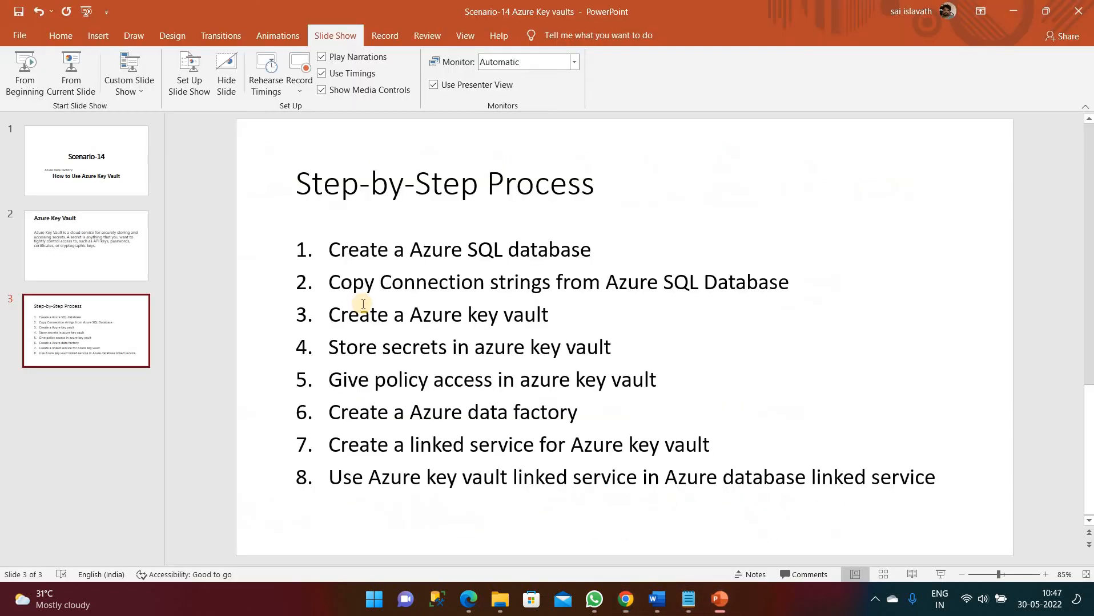
click(625, 600)
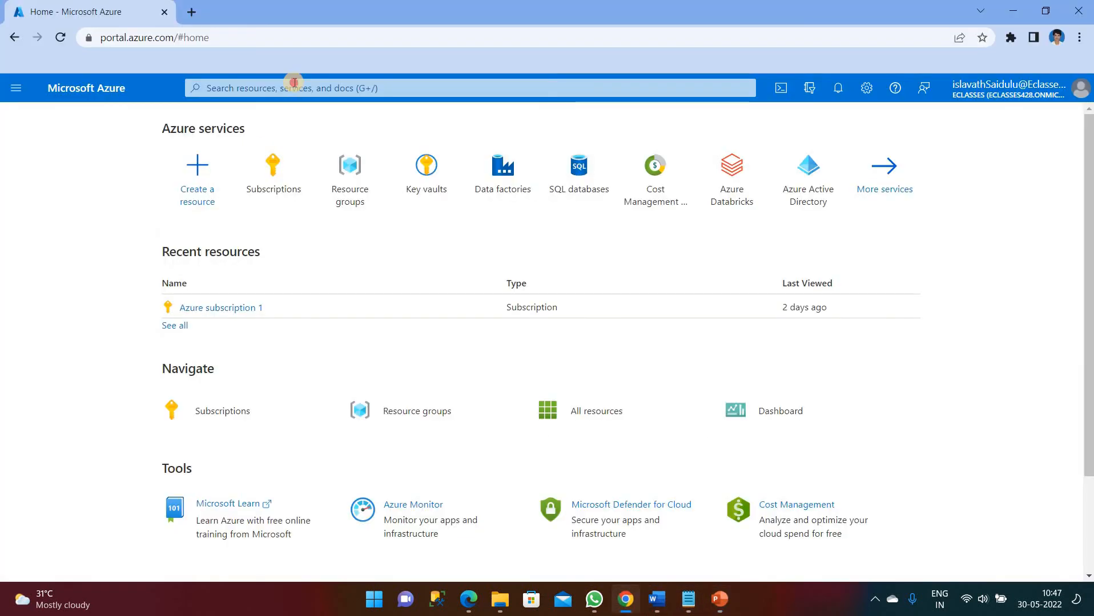
Search 'sql data' and start creating a new SQL database.
click(291, 87)
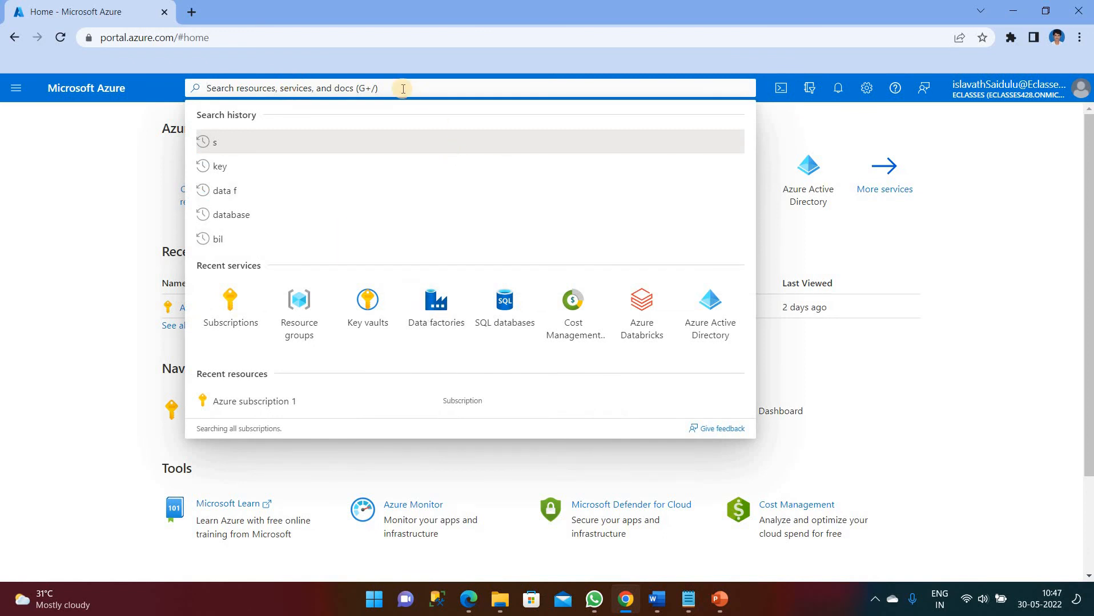
text(sql data)
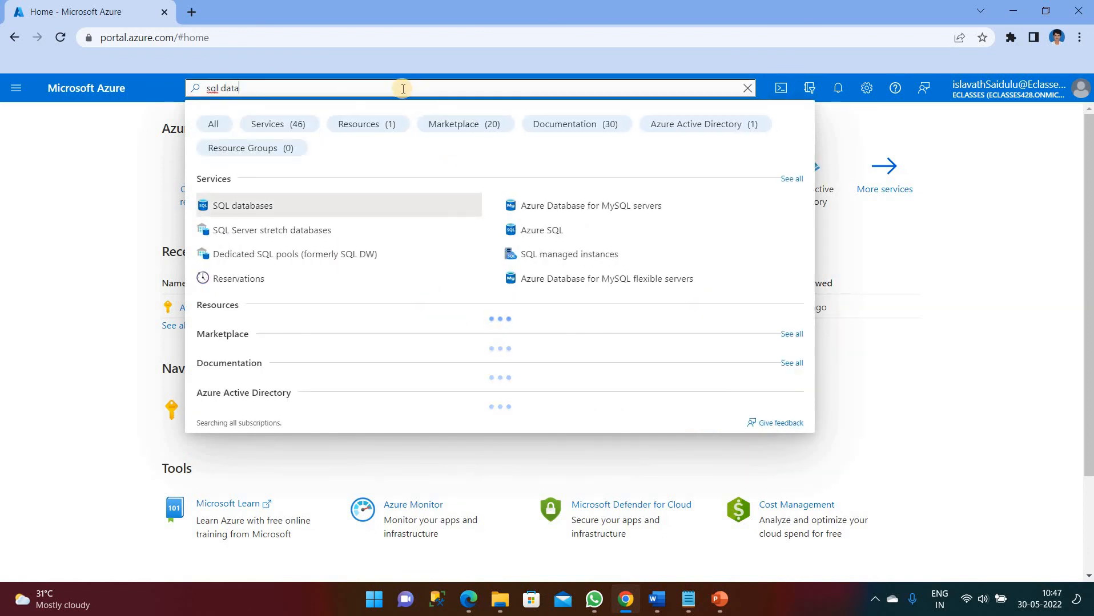
click(231, 208)
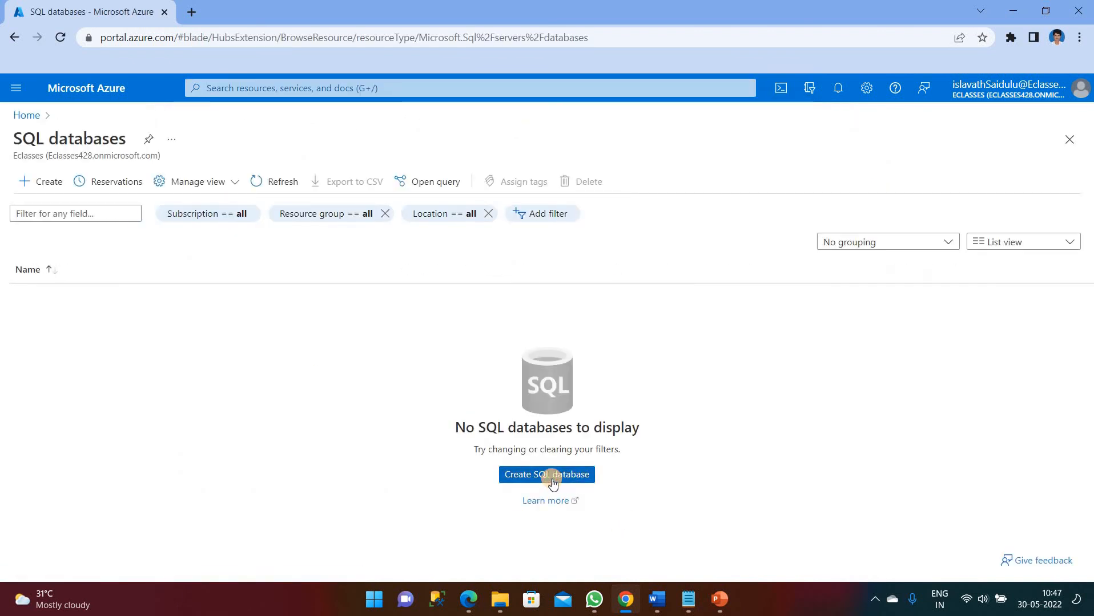
click(552, 481)
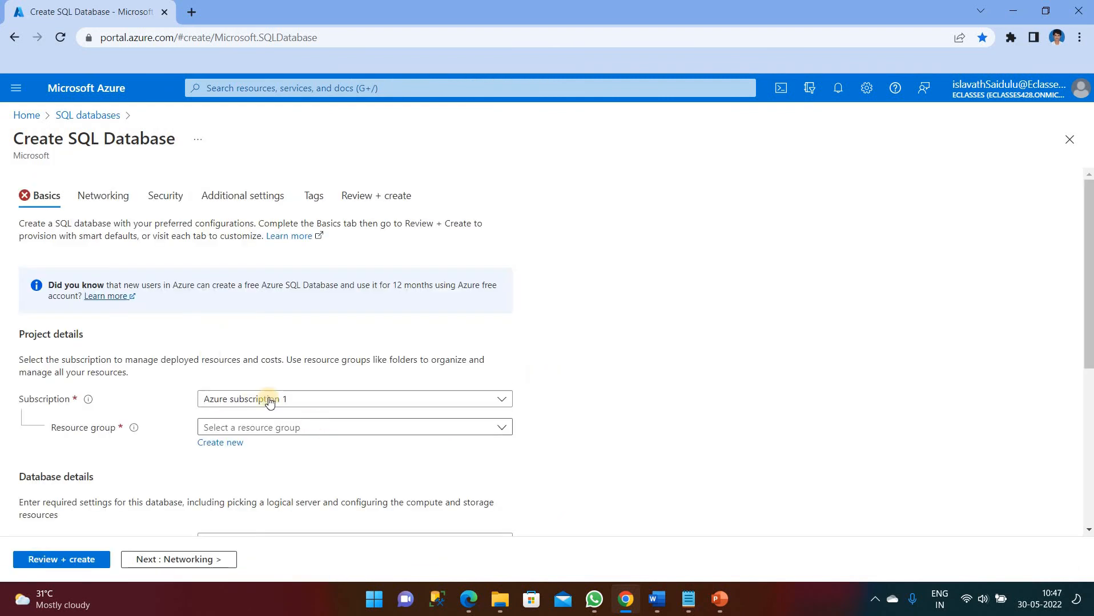
Keep Azure subscription 1 and create a new resource group named Azure-rg.
scroll(230, 311, down, 3)
click(329, 253)
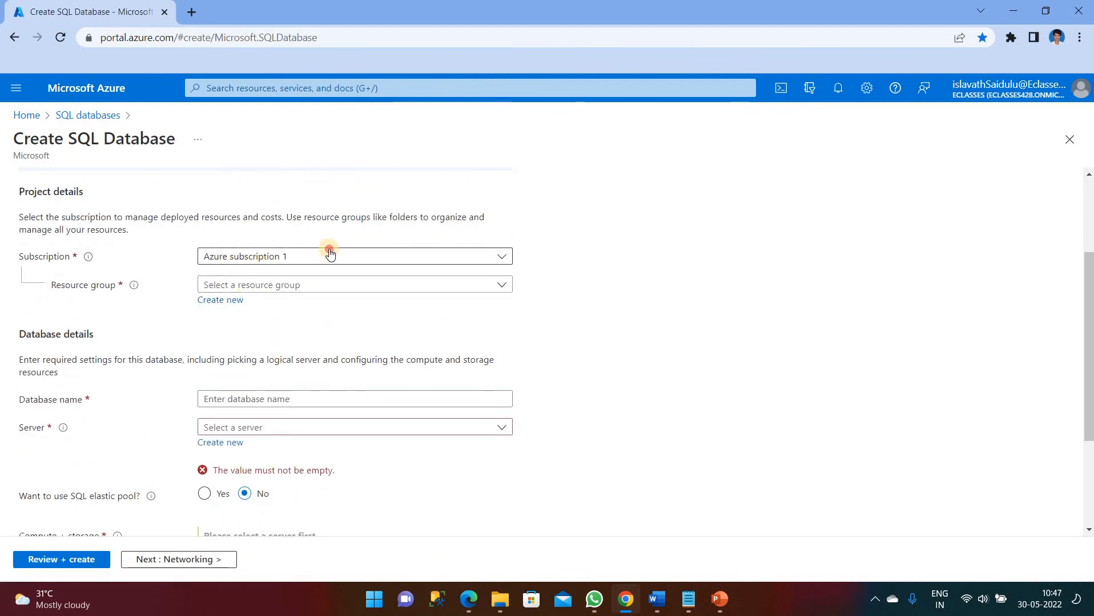
click(329, 253)
click(257, 284)
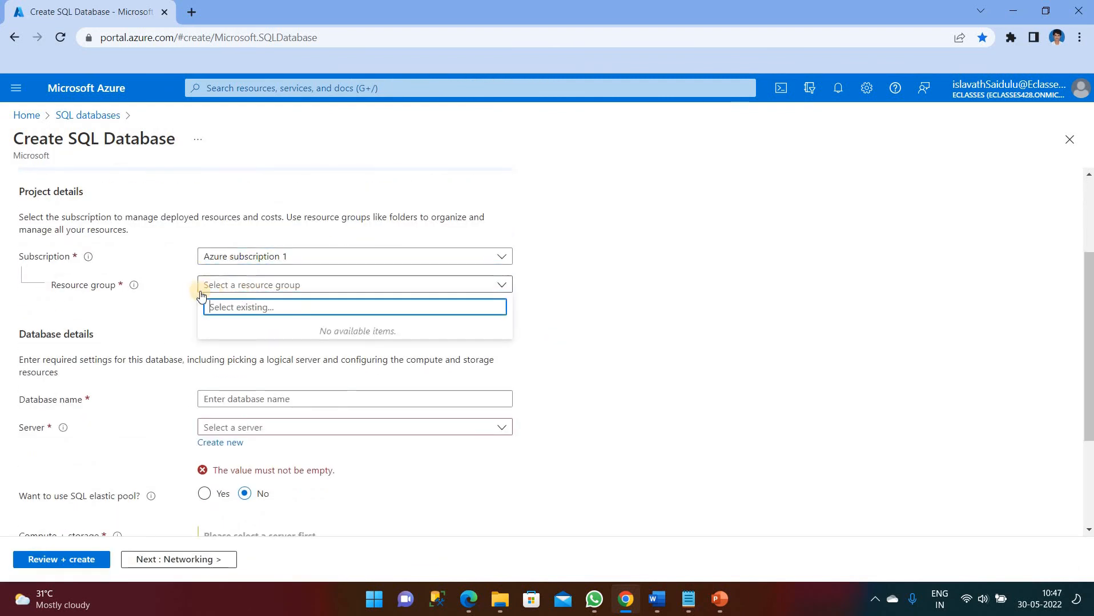
click(190, 304)
click(219, 304)
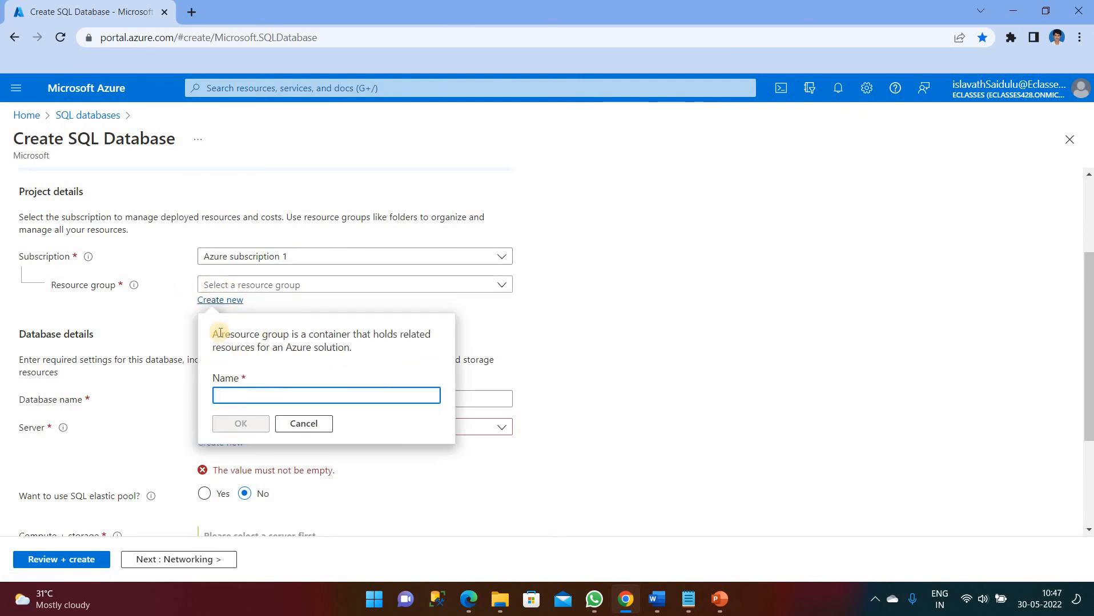
text(Azure-rg)
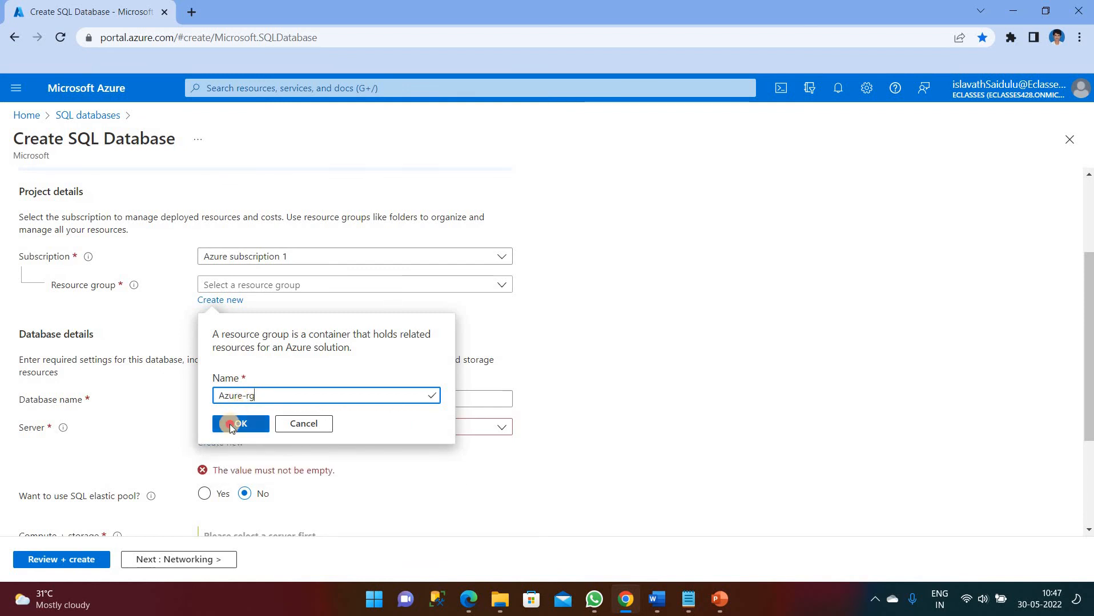
click(230, 424)
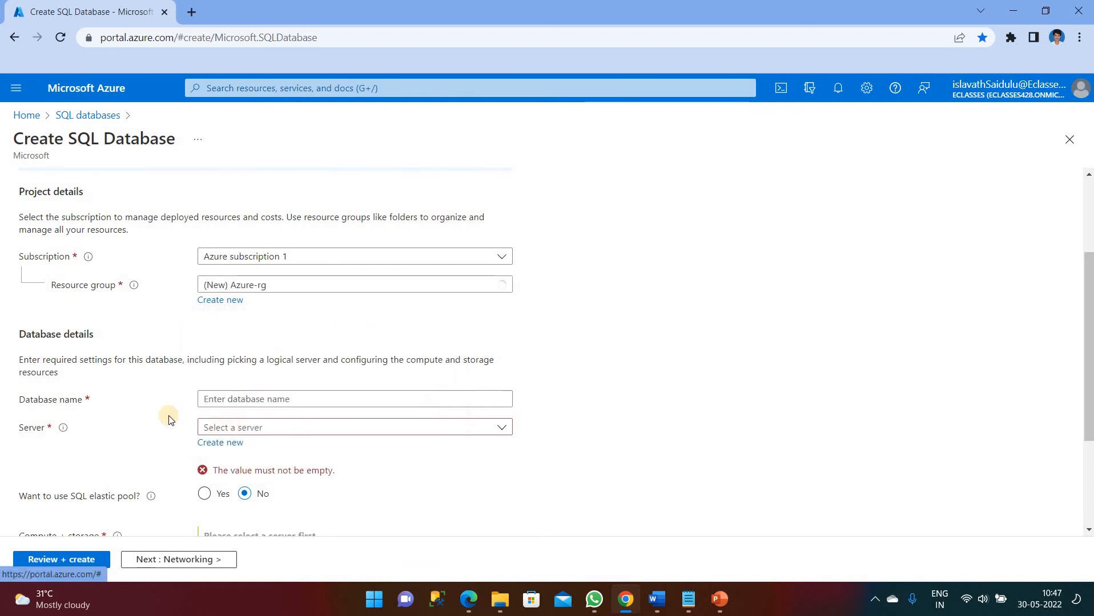
Enter azuredatabase as the database name and open the Server selector.
scroll(137, 401, down, 1)
scroll(137, 401, down, 2)
click(259, 256)
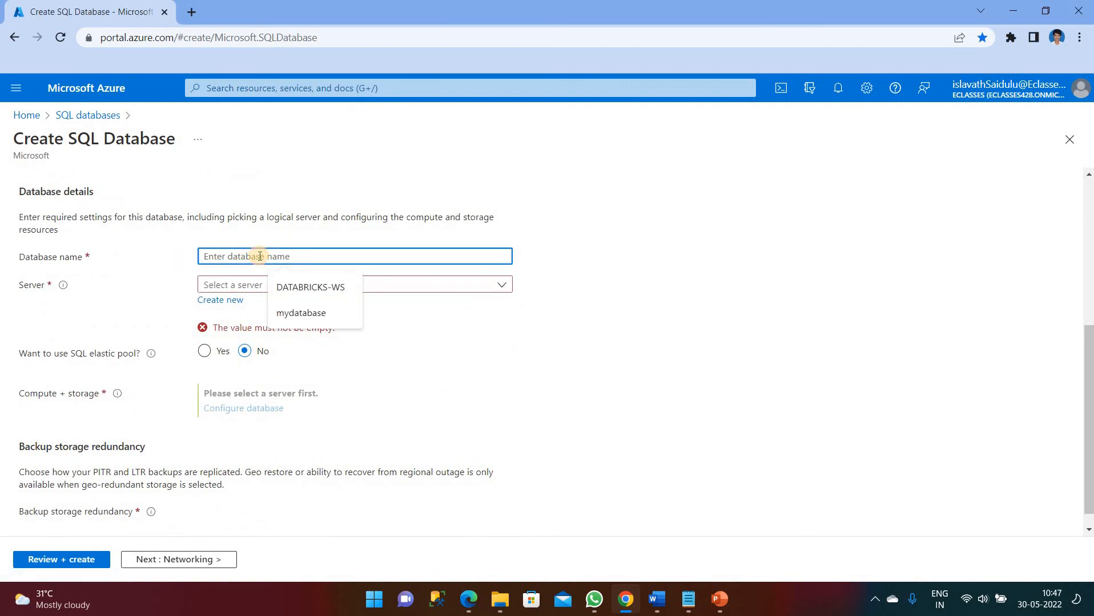
text(azured)
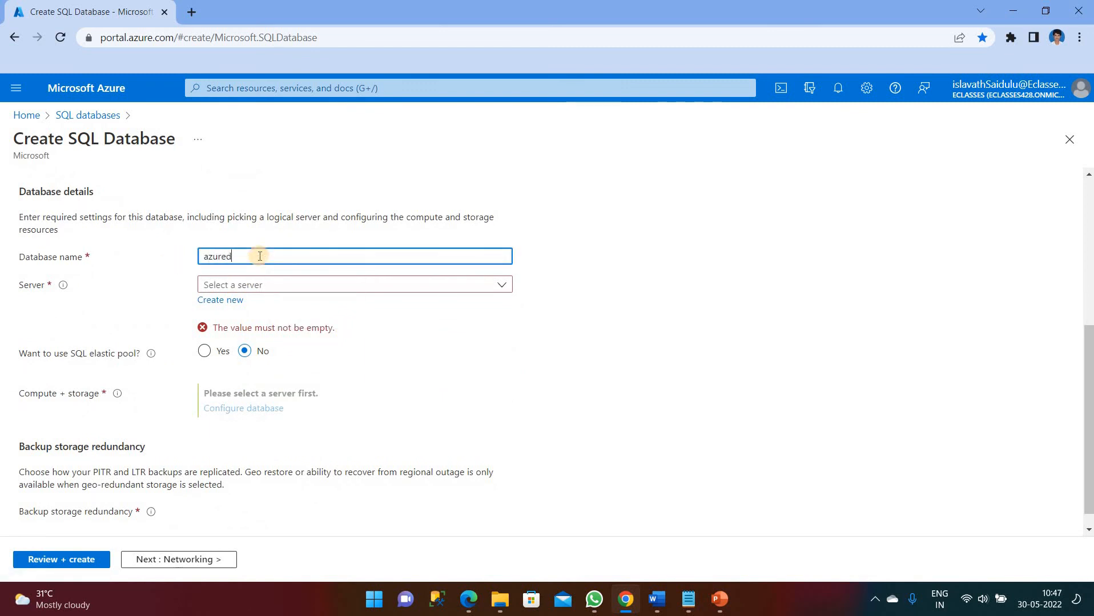
text(atabase)
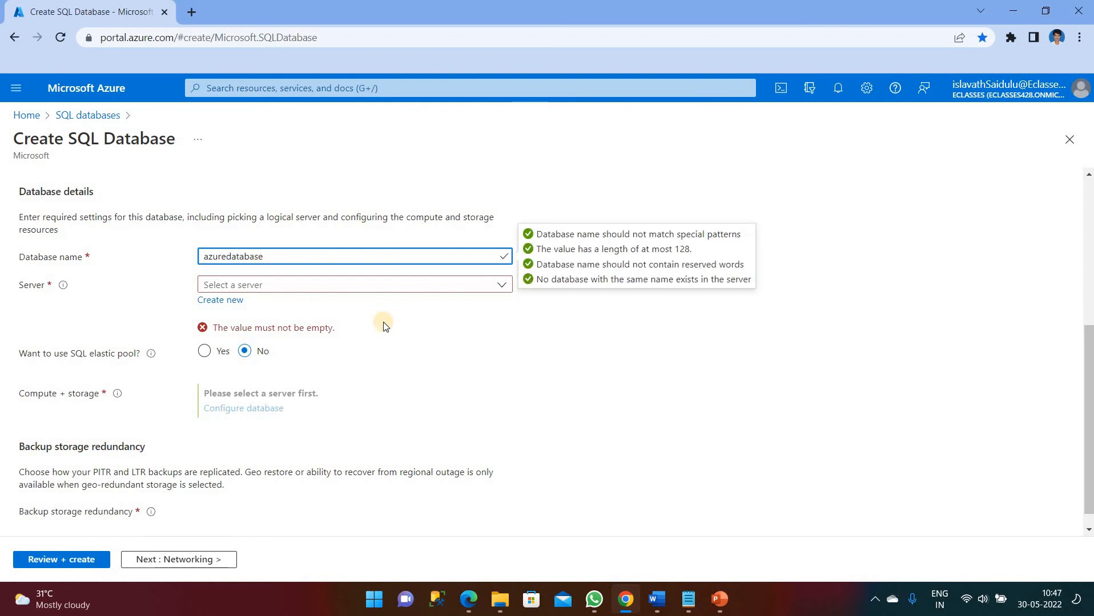
click(383, 321)
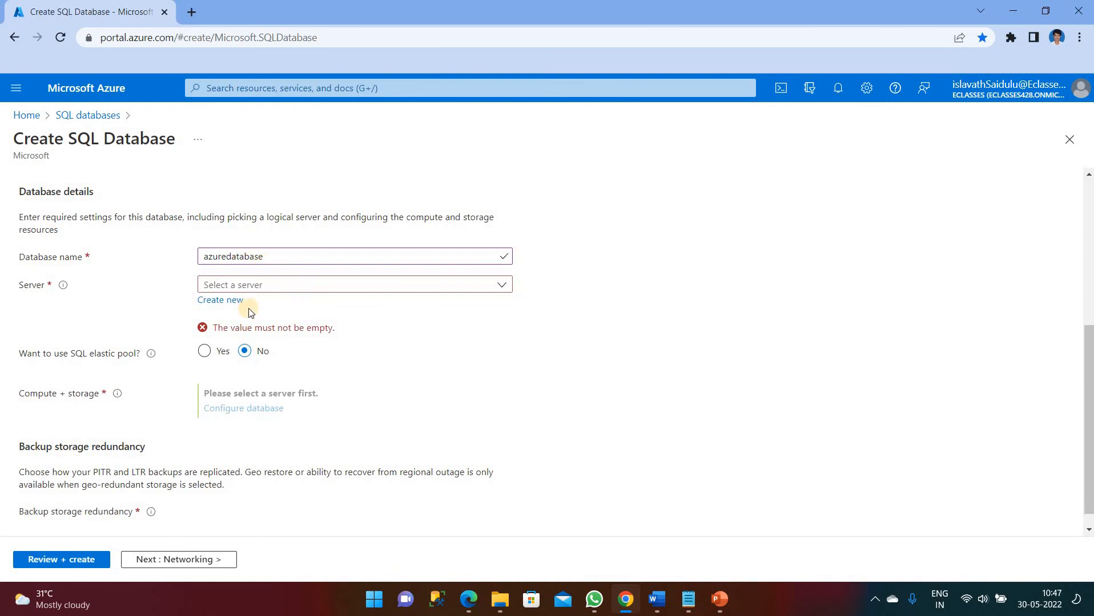
click(235, 286)
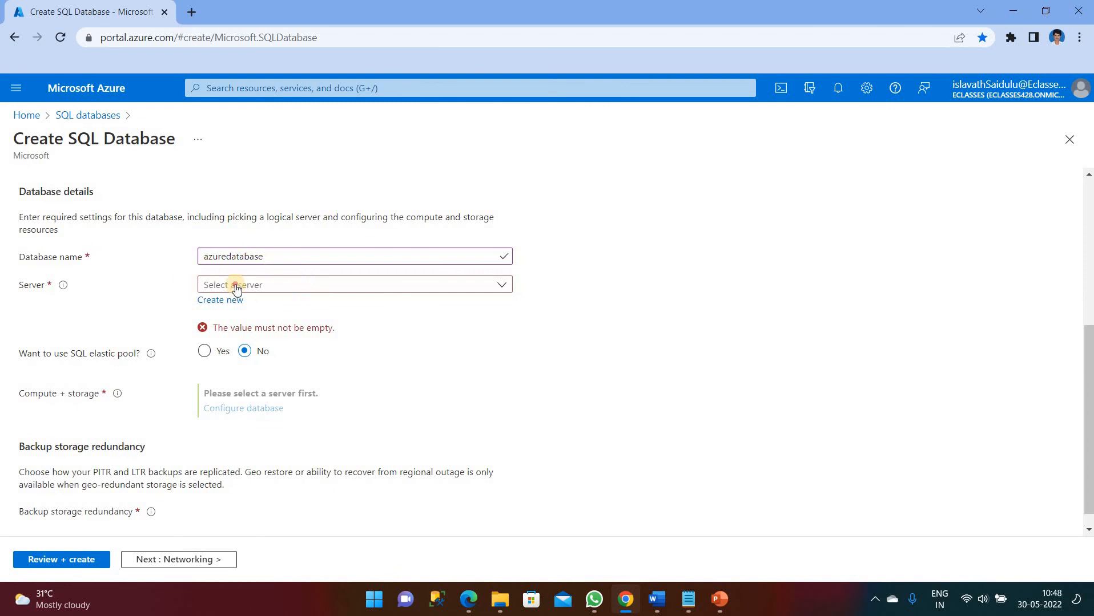
Create server azuresqlserver191 in East US with SQL authentication, an admin login and matching password.
click(208, 299)
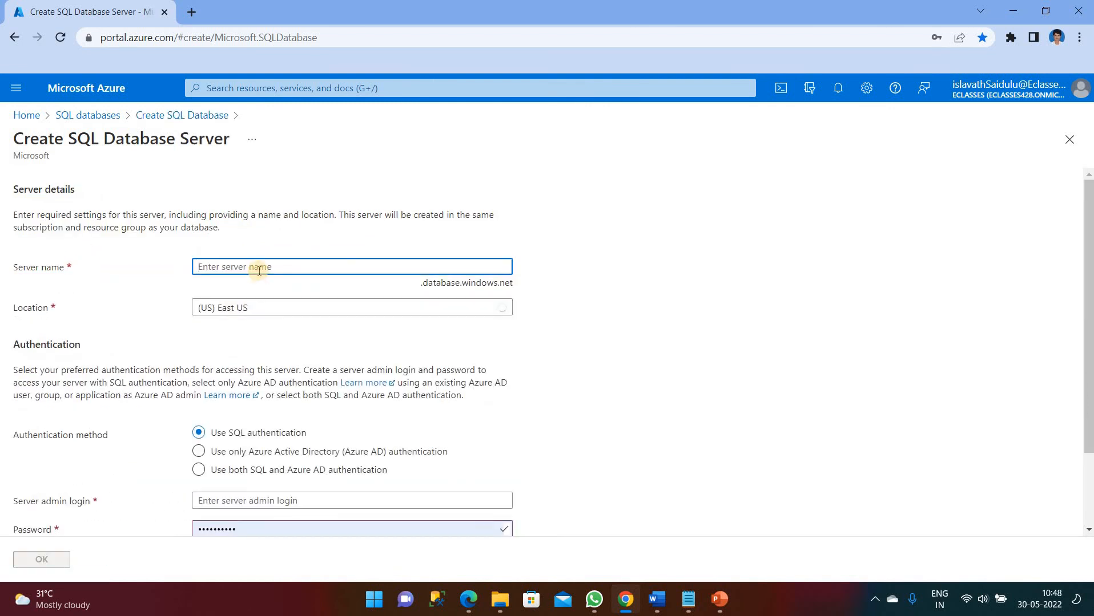
text(azuresqls)
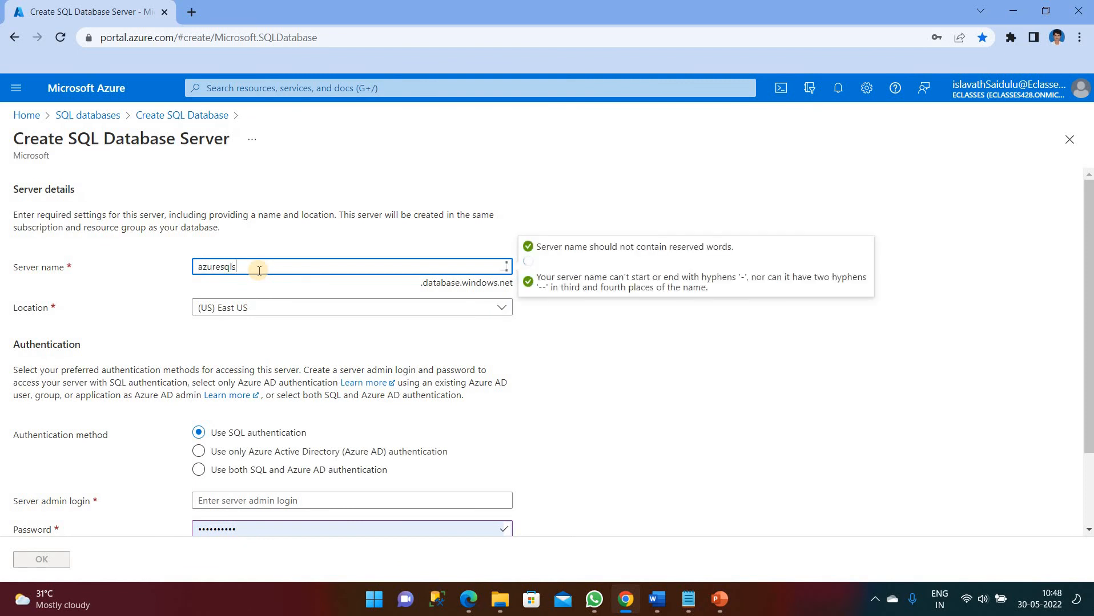
text(erver191)
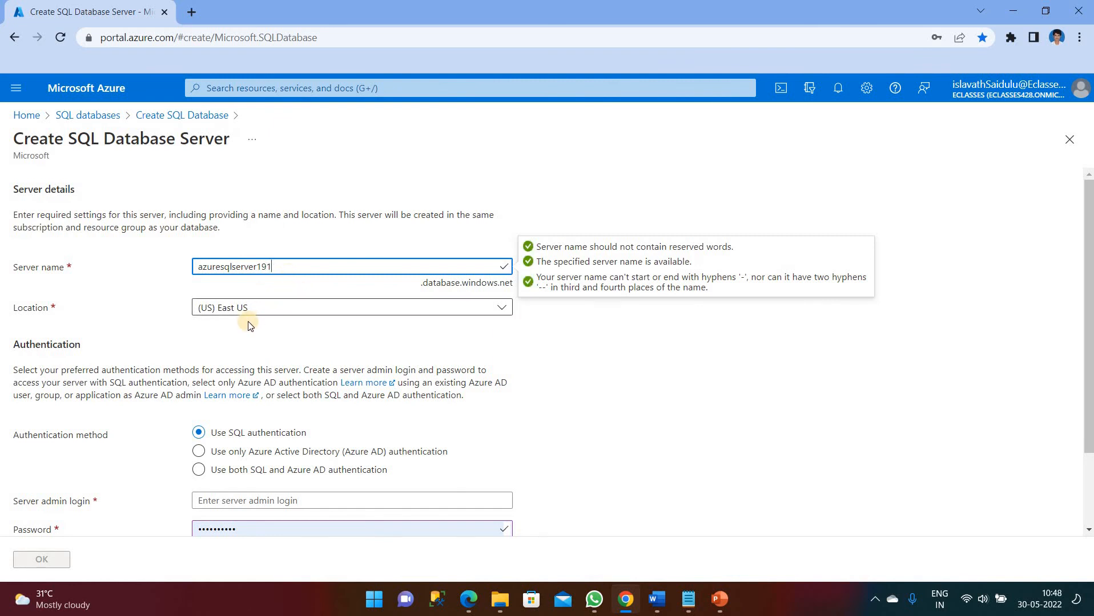
scroll(338, 365, down, 2)
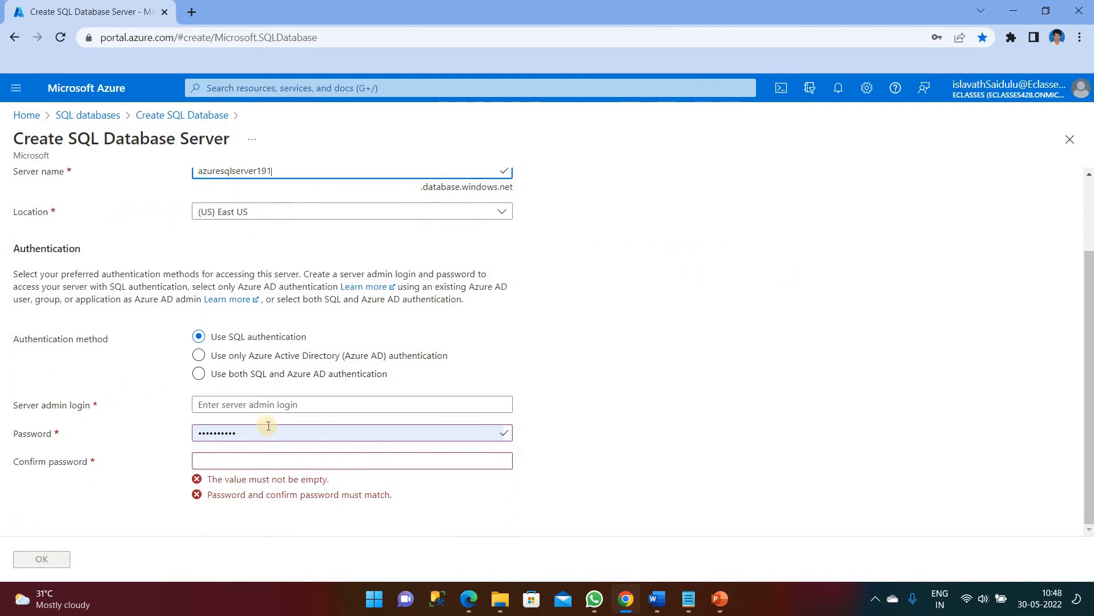
click(256, 411)
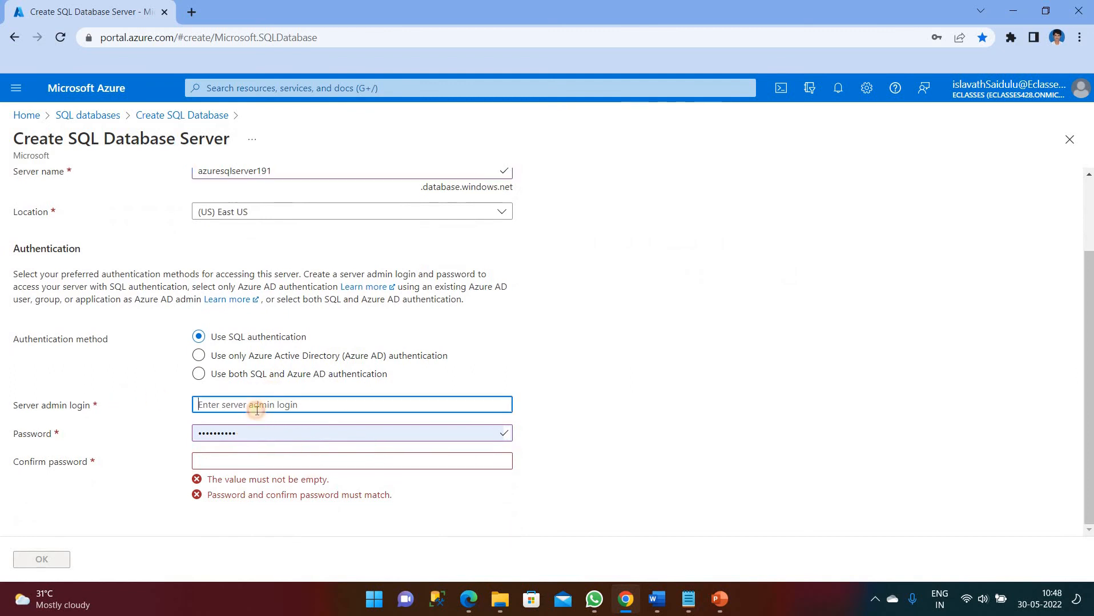
text(pansy00)
key(Tab)
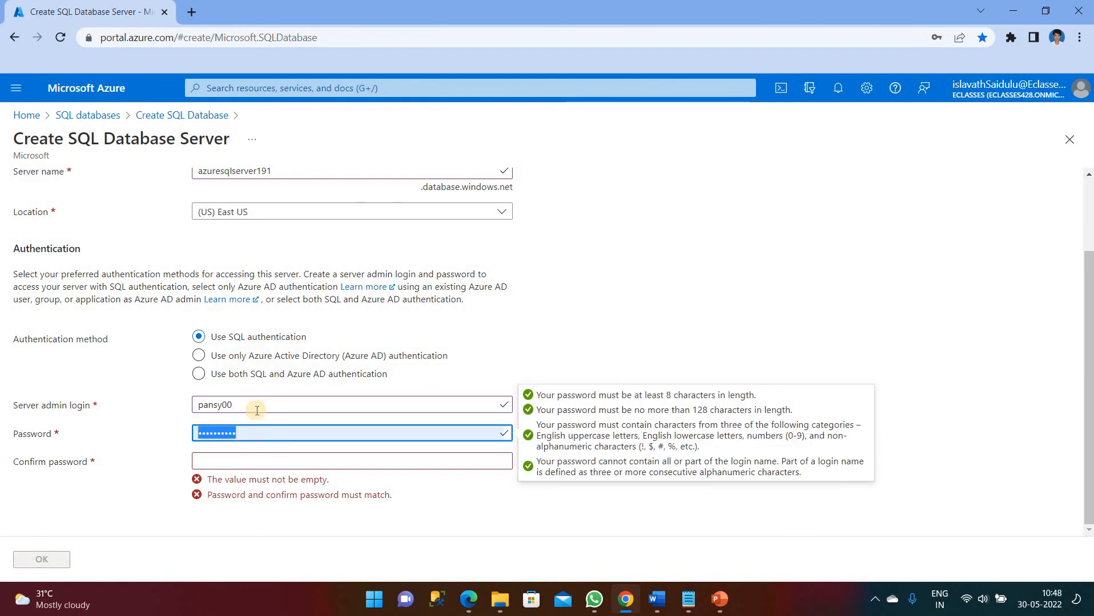
text(P•••)
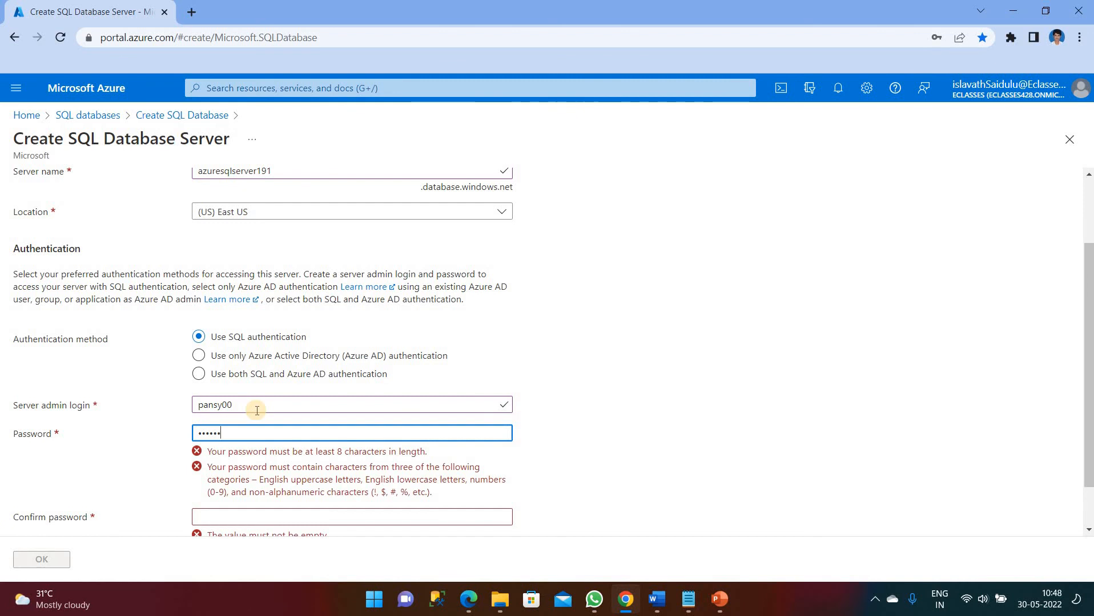
key(Tab)
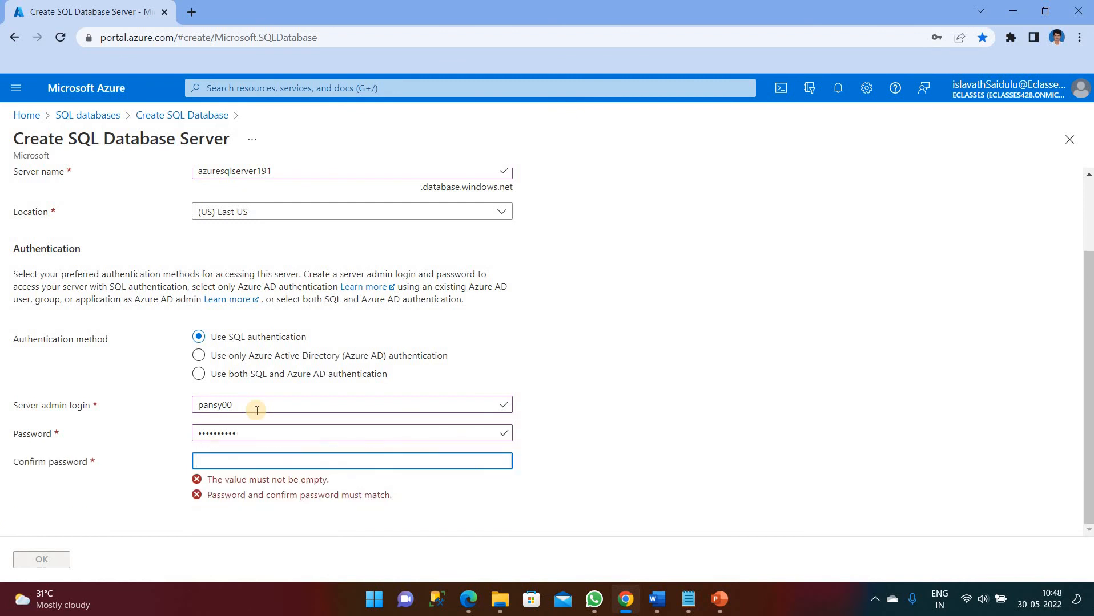
text(•••••••••)
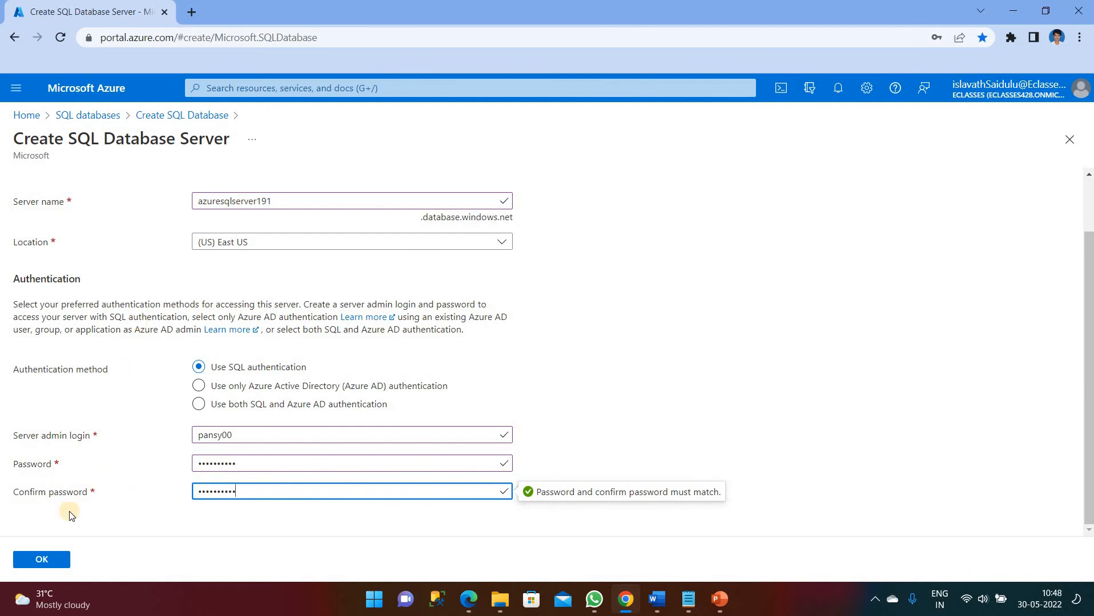
click(40, 561)
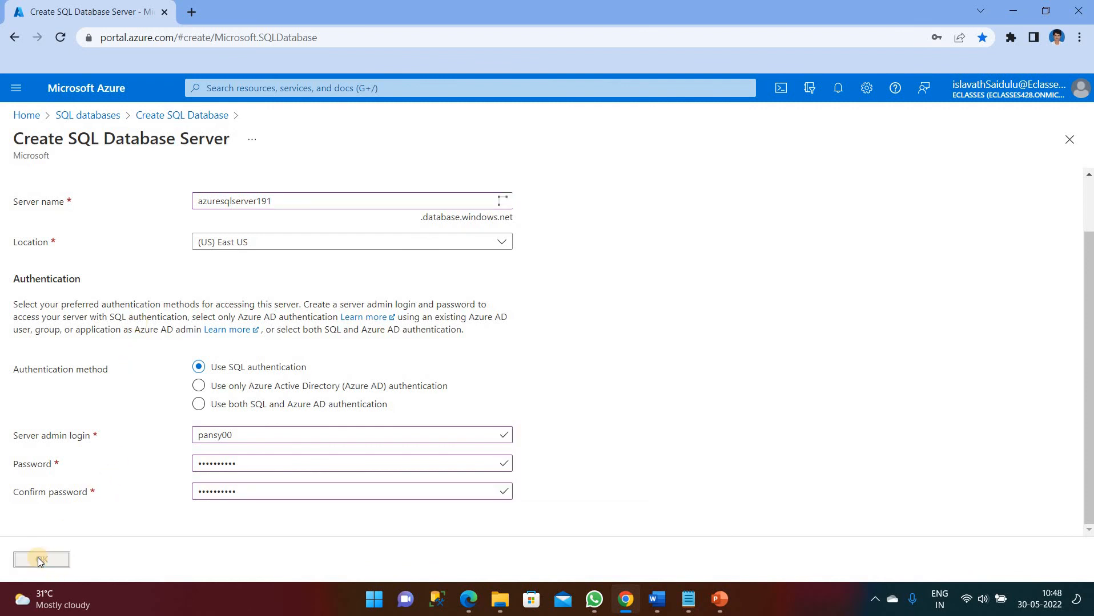
Review the azuredatabase settings and create the database with its new server.
click(38, 559)
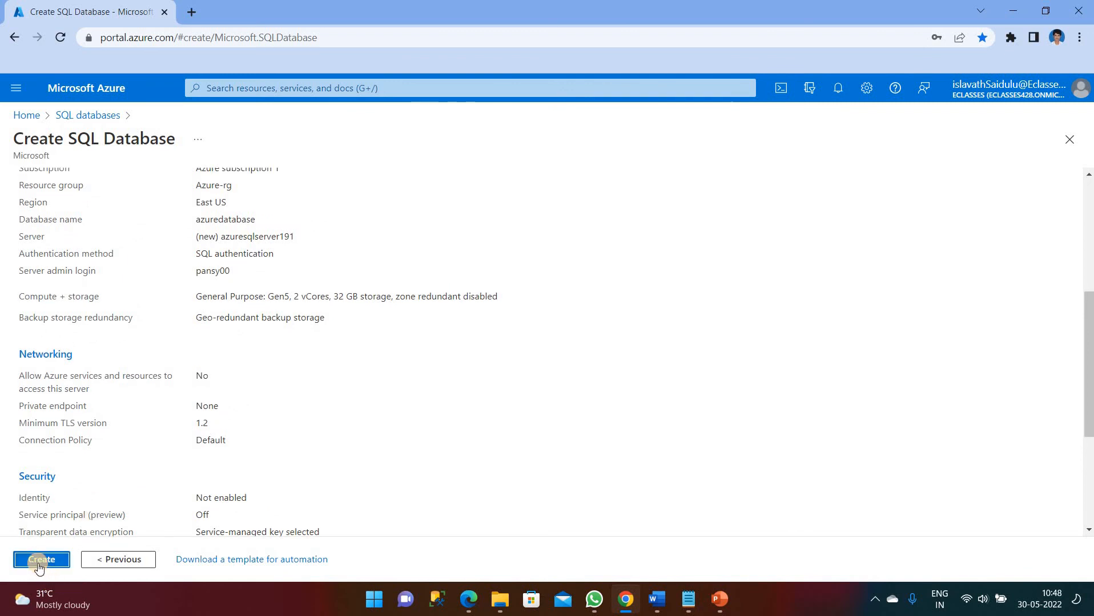
click(39, 565)
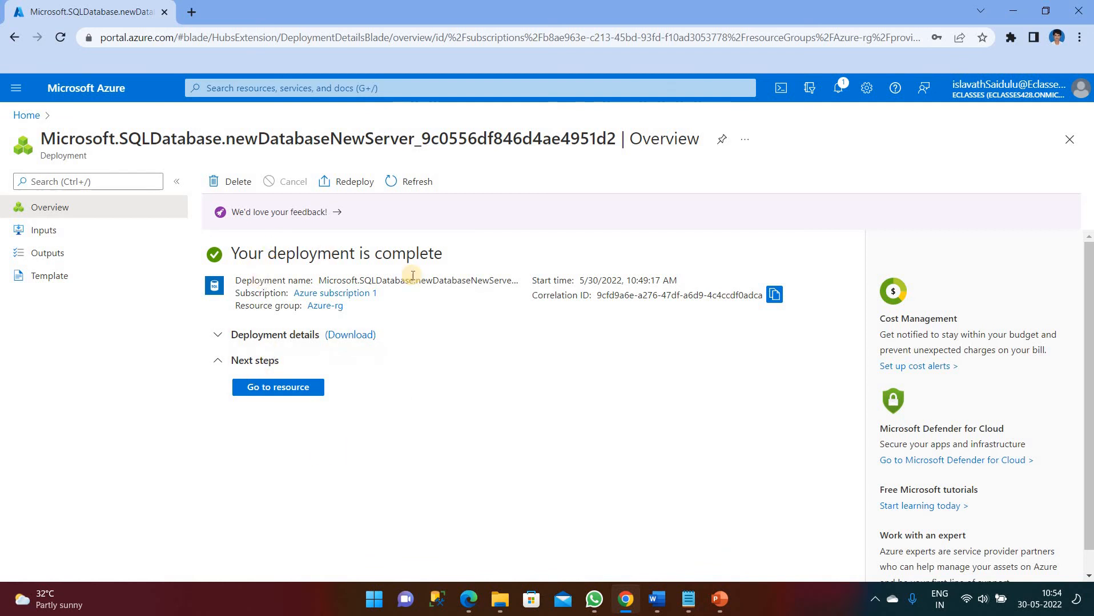
Save a firewall rule for the client IPv4 address on azuresqlserver191 and allow Azure services access.
click(268, 388)
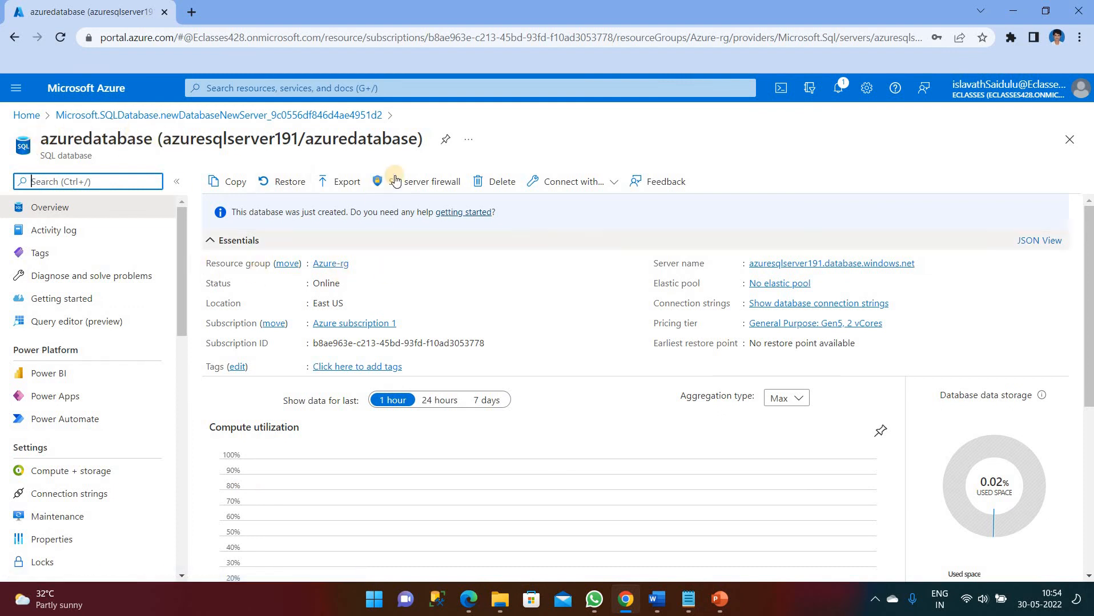
click(443, 182)
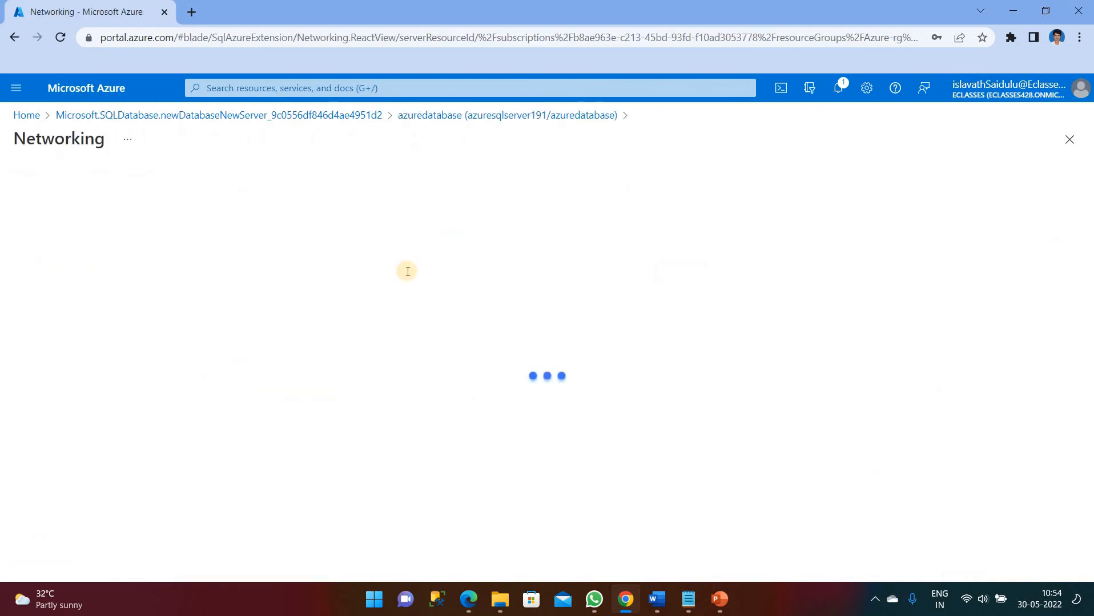
scroll(244, 351, down, 3)
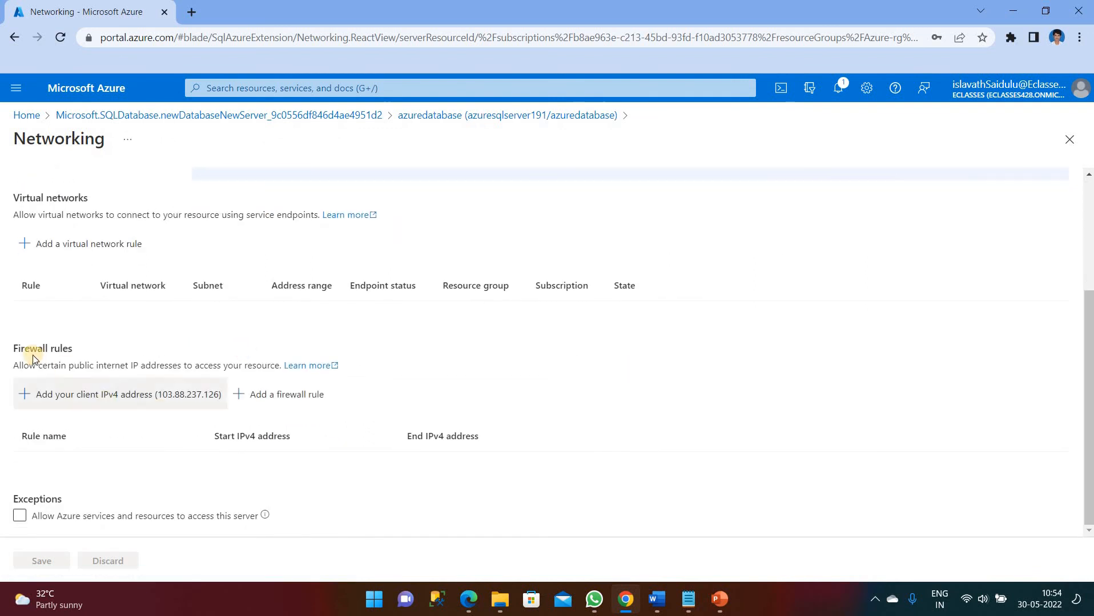
click(113, 400)
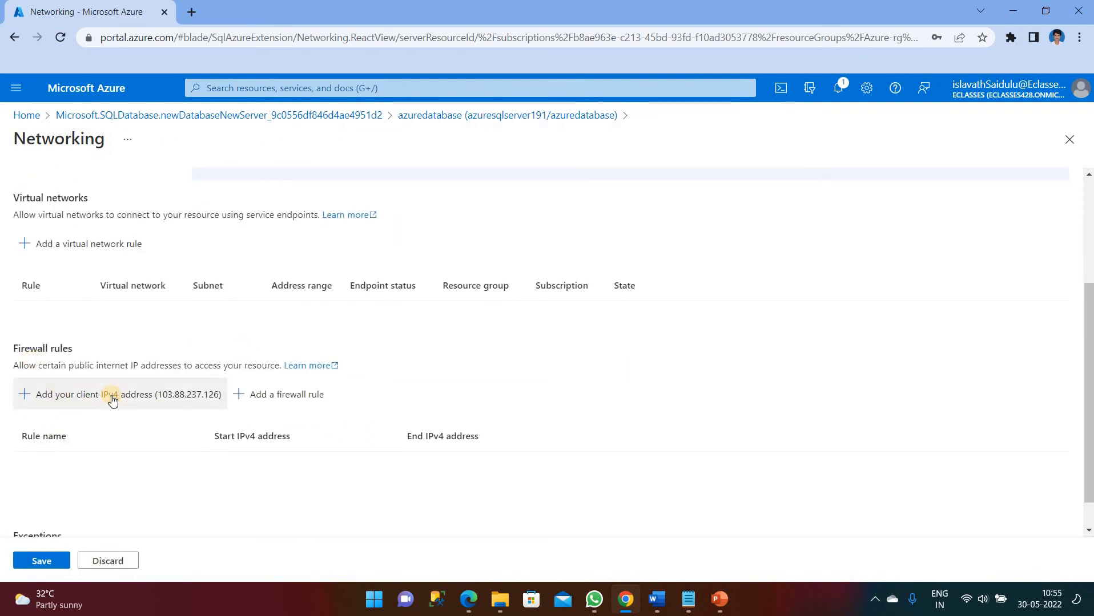
scroll(57, 480, down, 2)
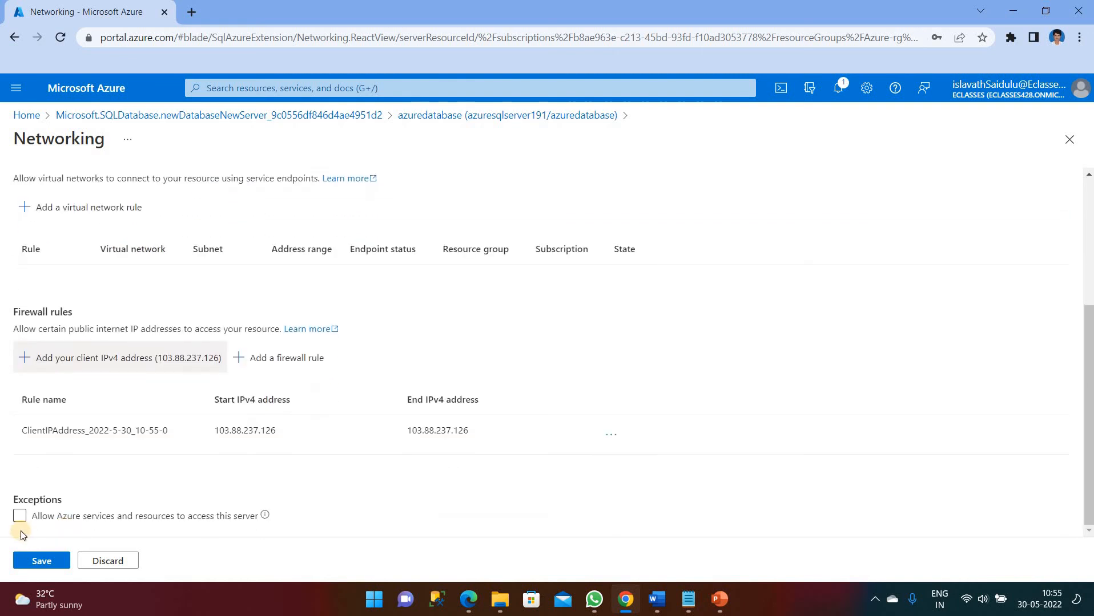
click(20, 516)
click(37, 554)
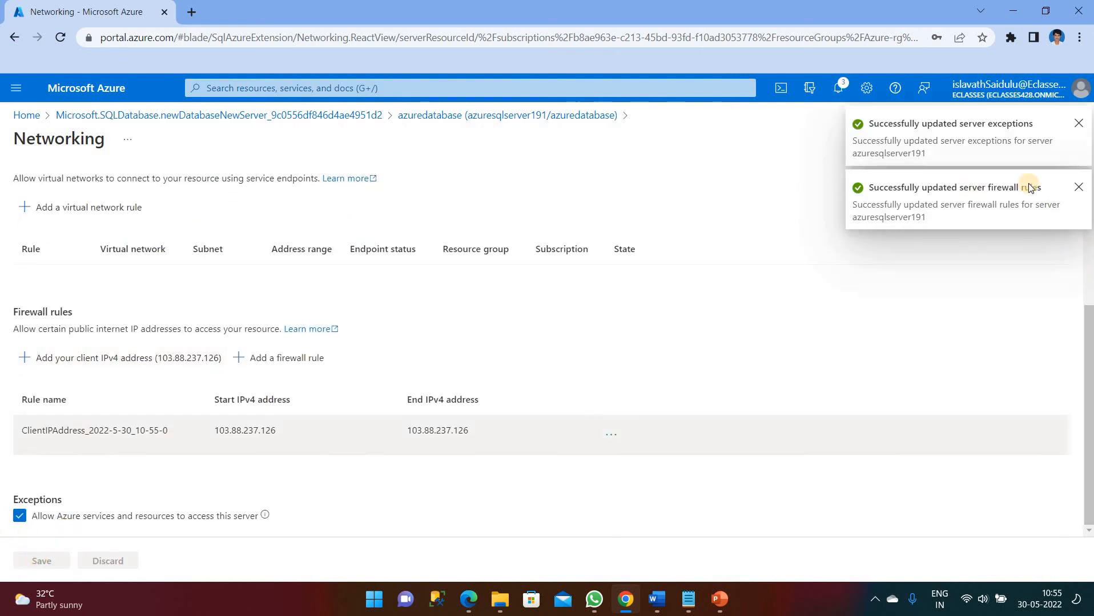
click(1078, 188)
click(1079, 124)
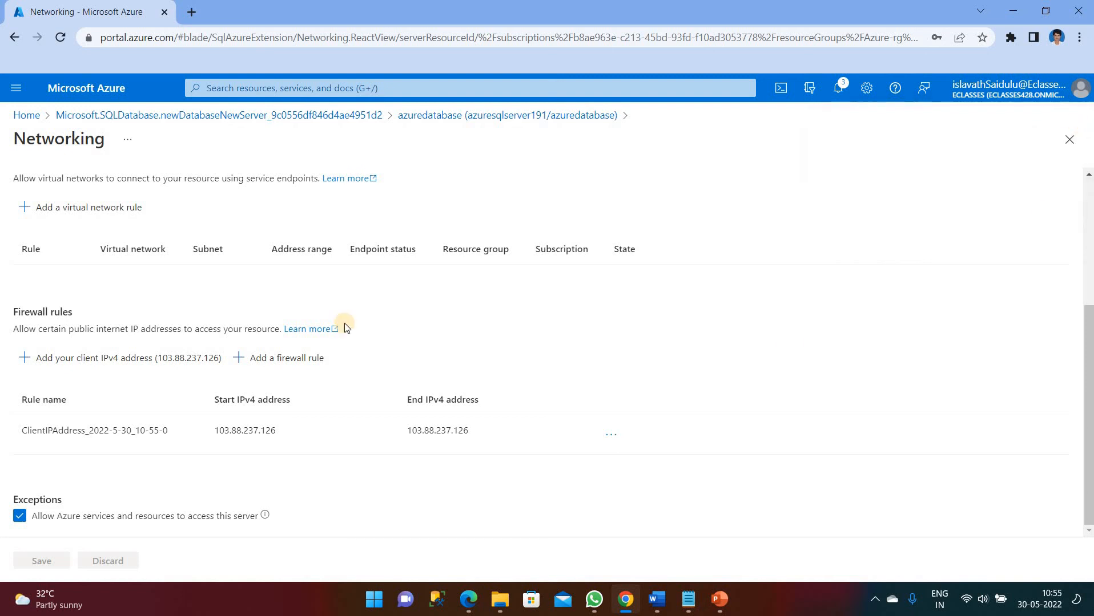
Go to Data factories and start creating a new data factory.
click(290, 115)
click(283, 388)
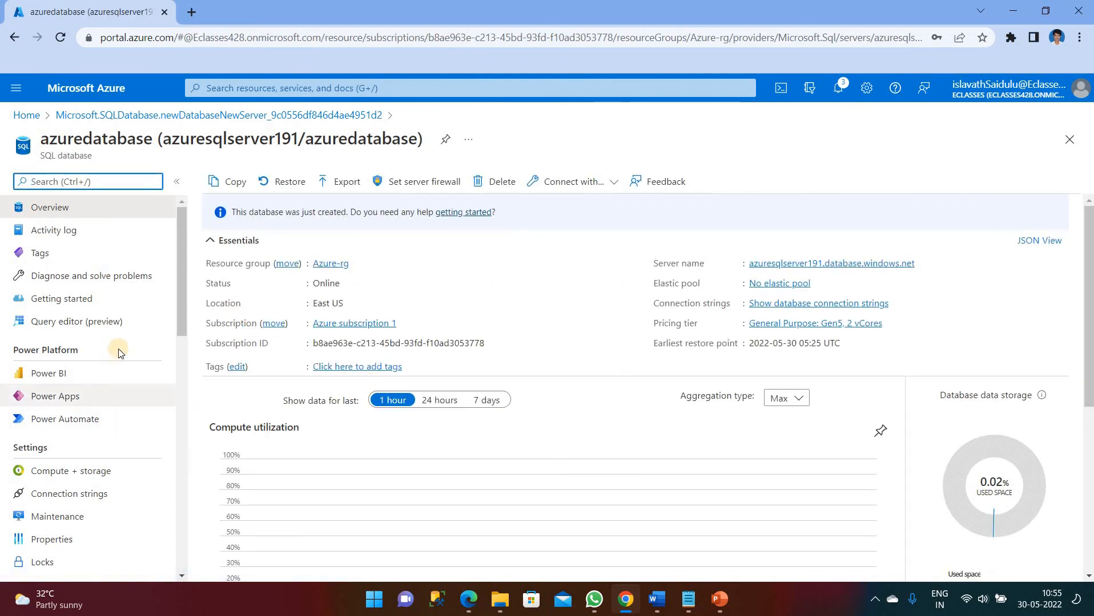
scroll(114, 351, down, 1)
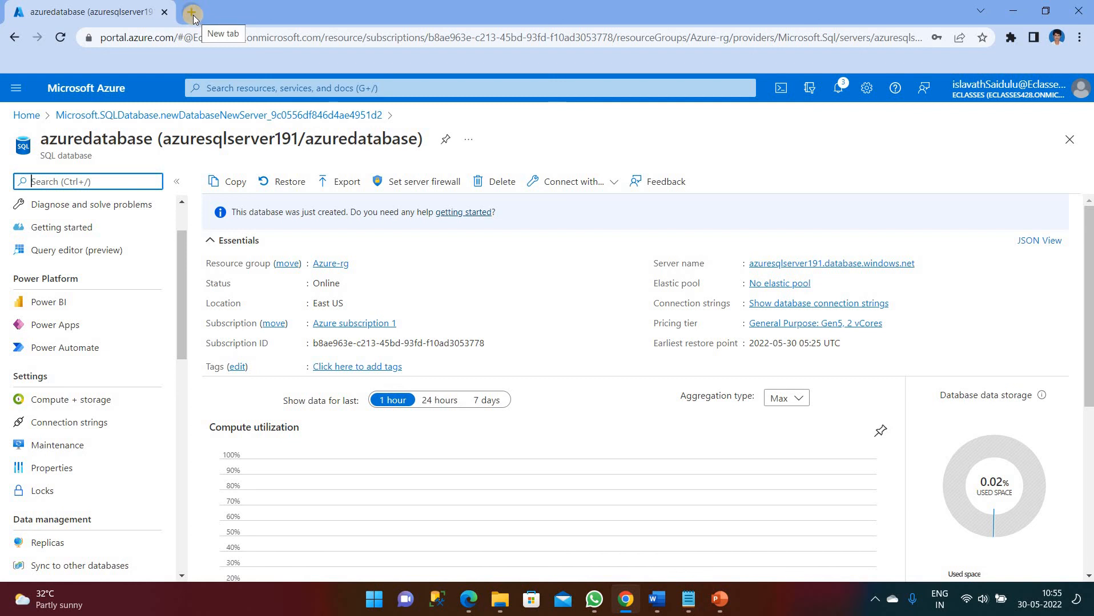
click(250, 86)
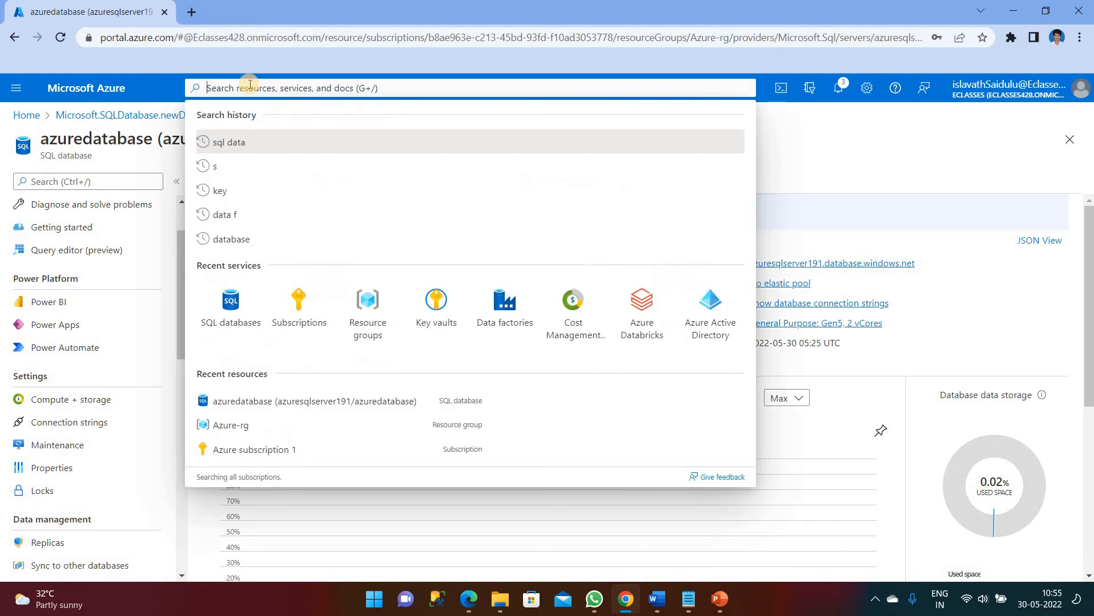
click(493, 320)
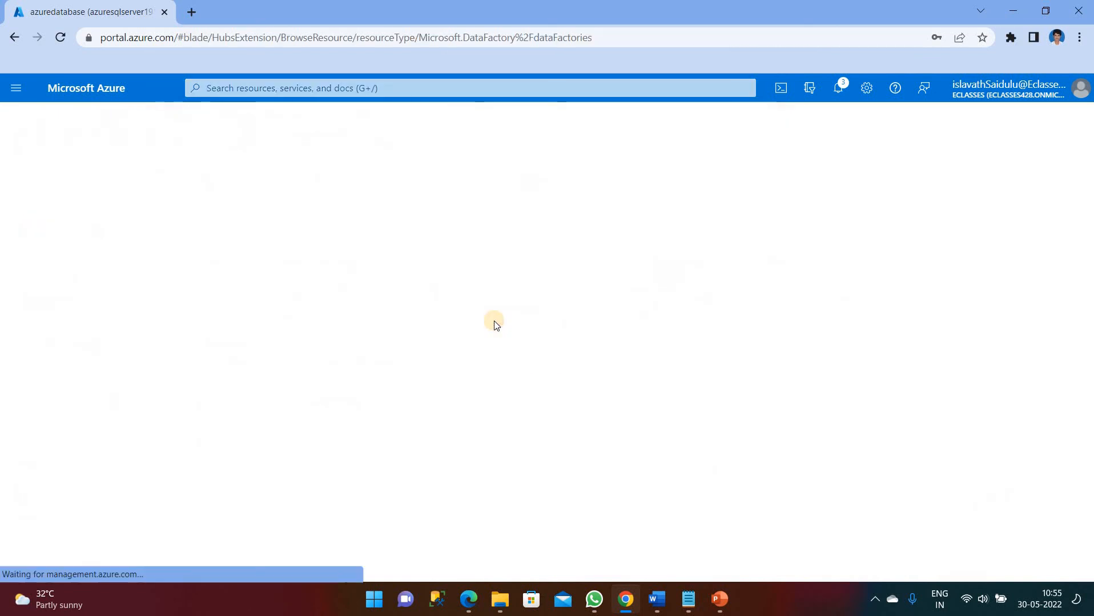
click(534, 477)
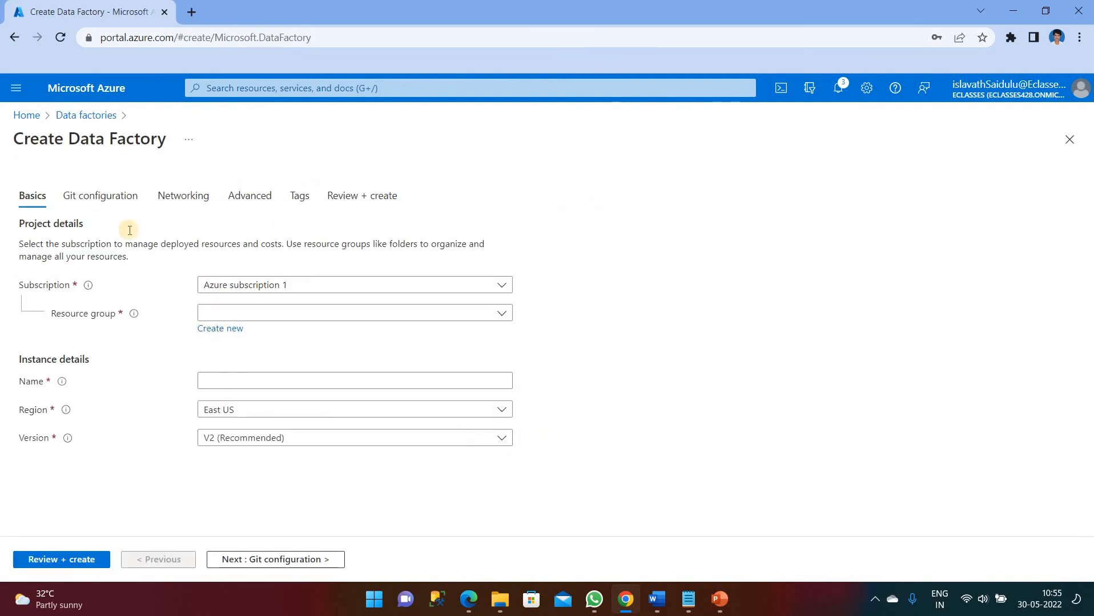
Choose resource group Azure-rg and name the factory mydatafactories190.
click(215, 315)
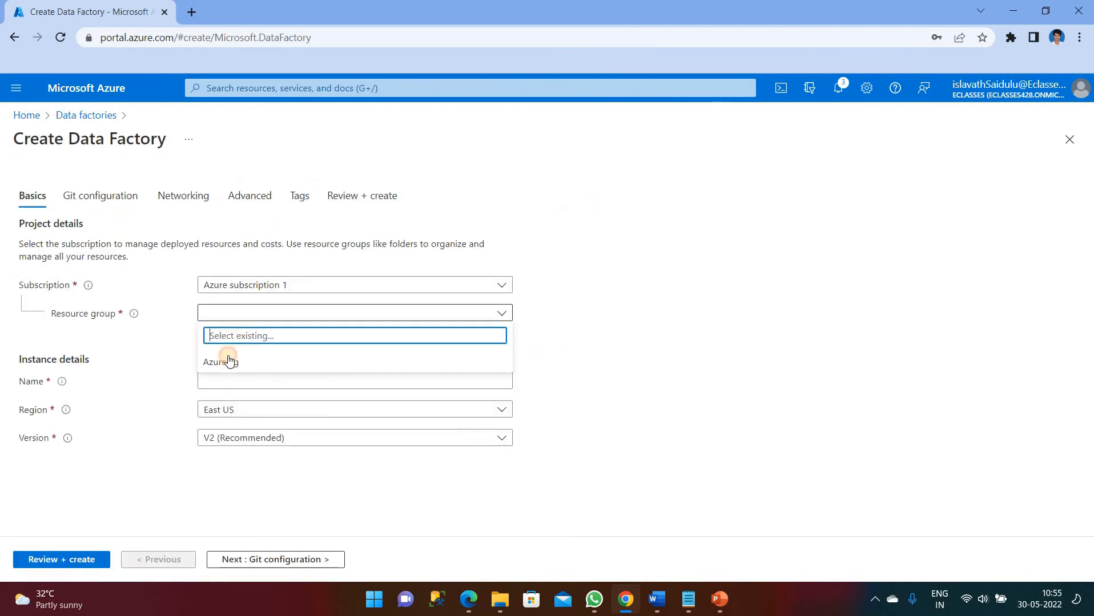
click(227, 358)
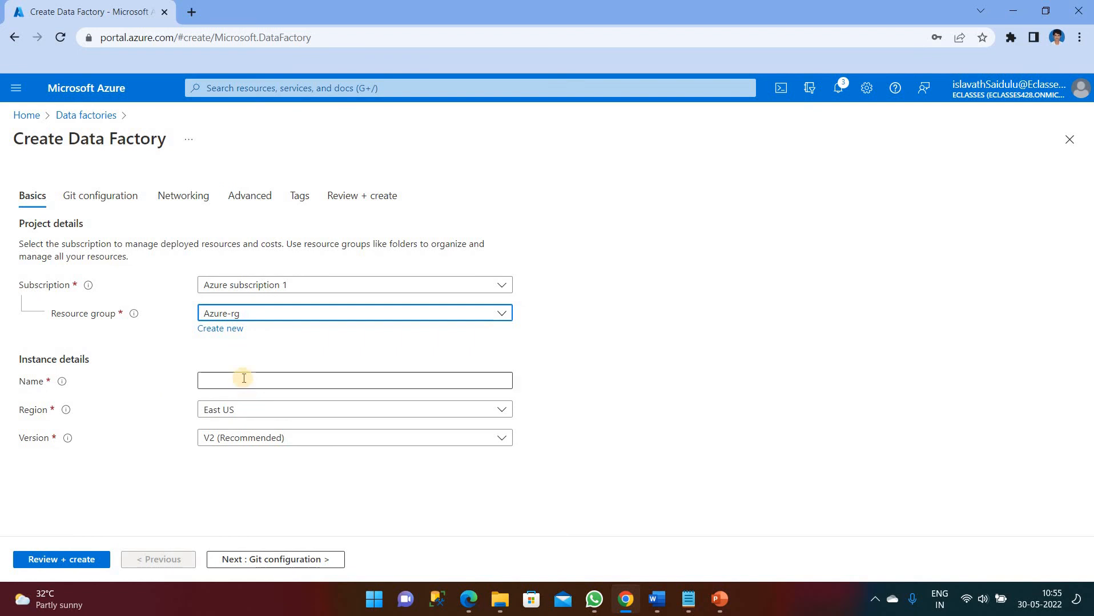
click(247, 378)
key(Down)
click(252, 381)
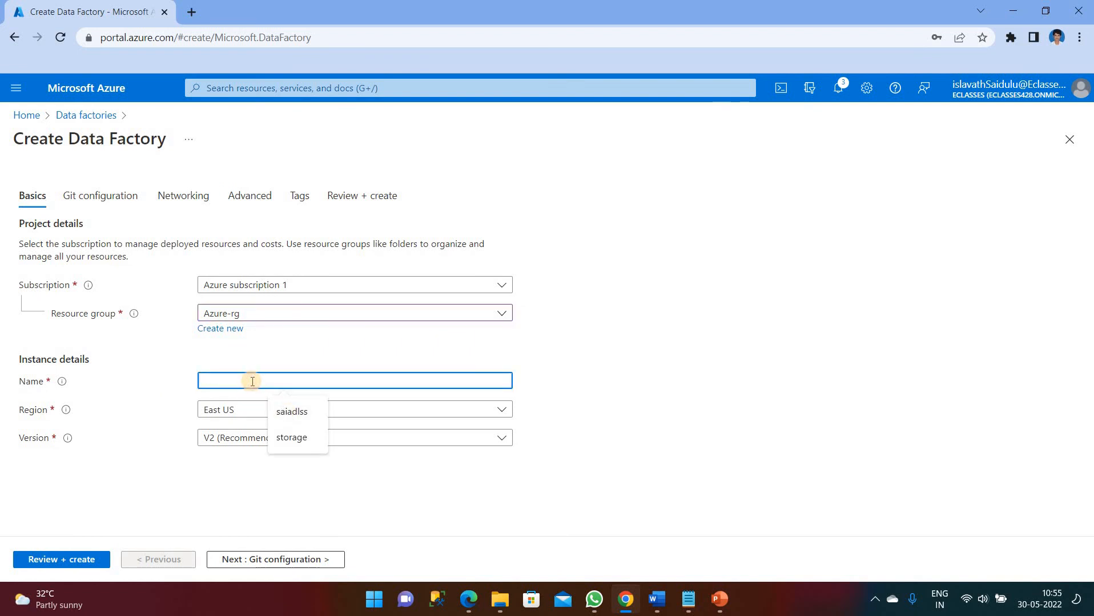
text(mydatafactories190)
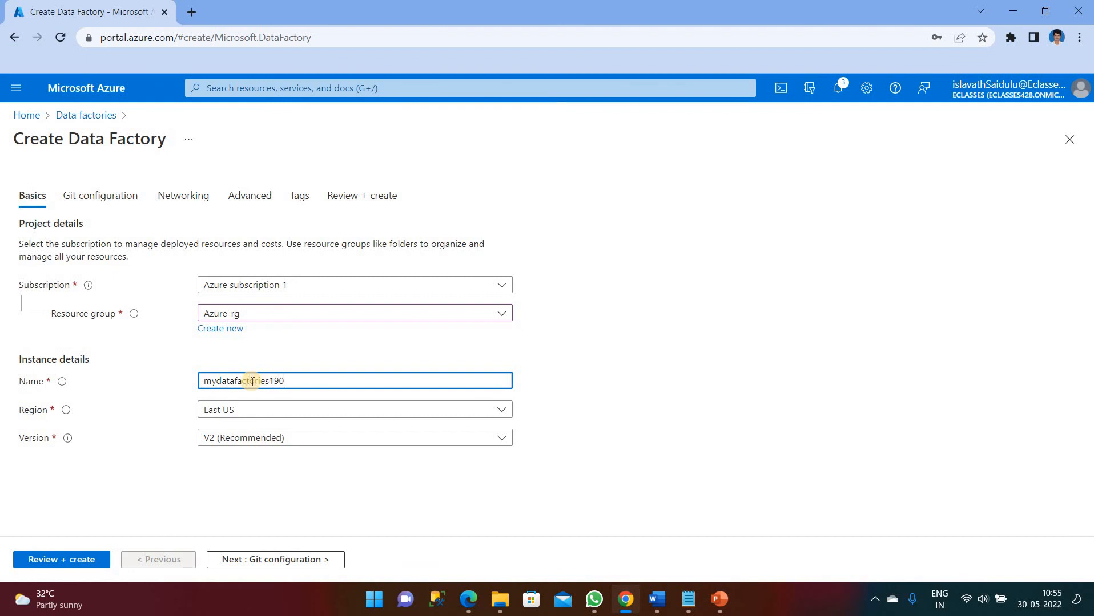
click(680, 373)
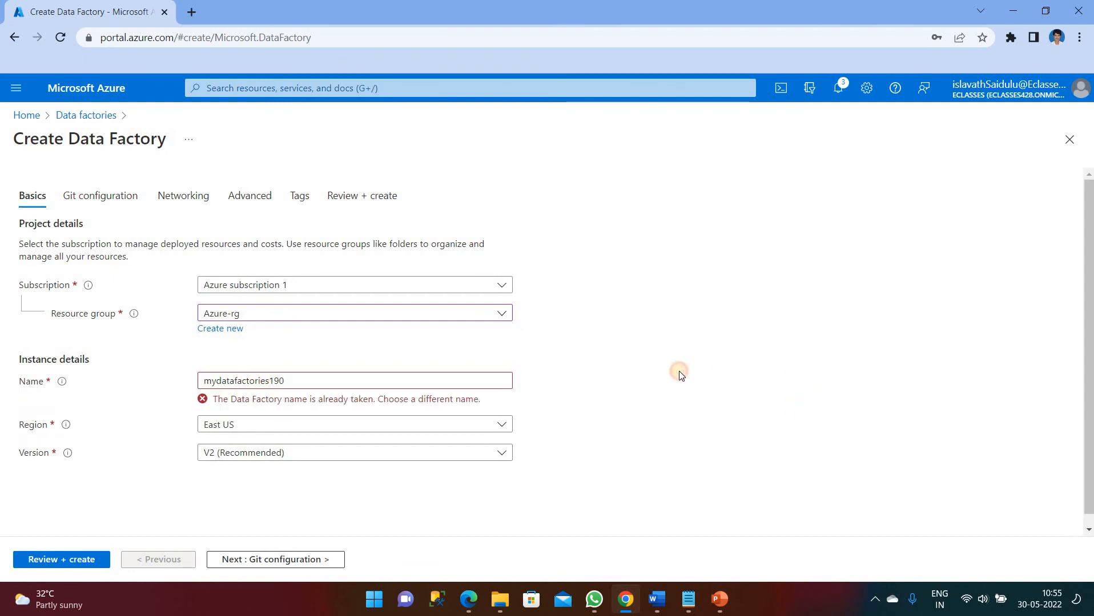
click(319, 380)
click(684, 422)
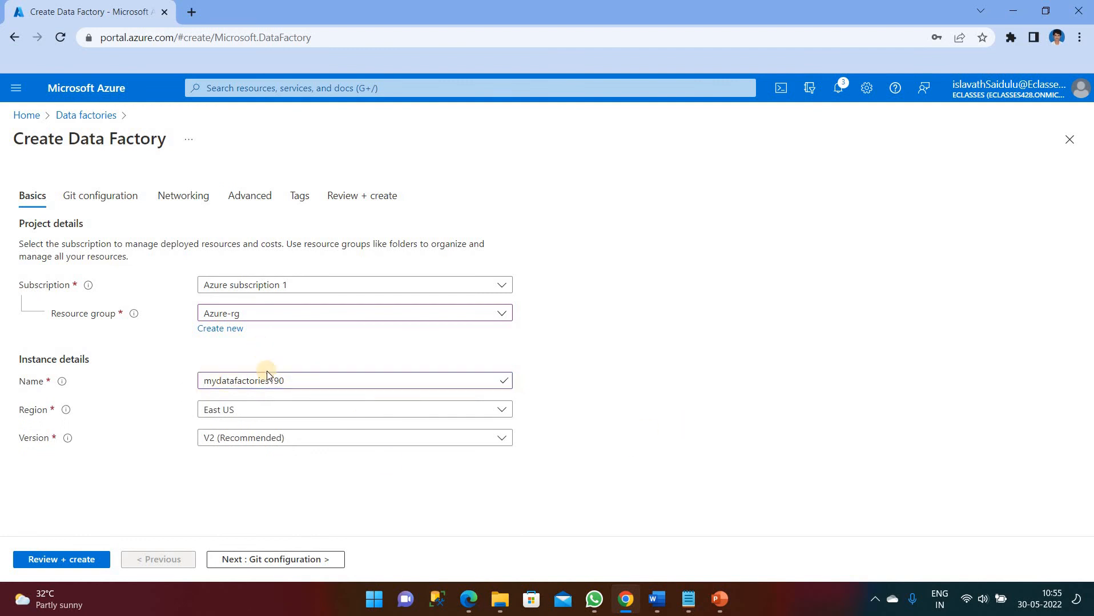
Select Configure Git later and run review and validation.
click(273, 559)
click(204, 272)
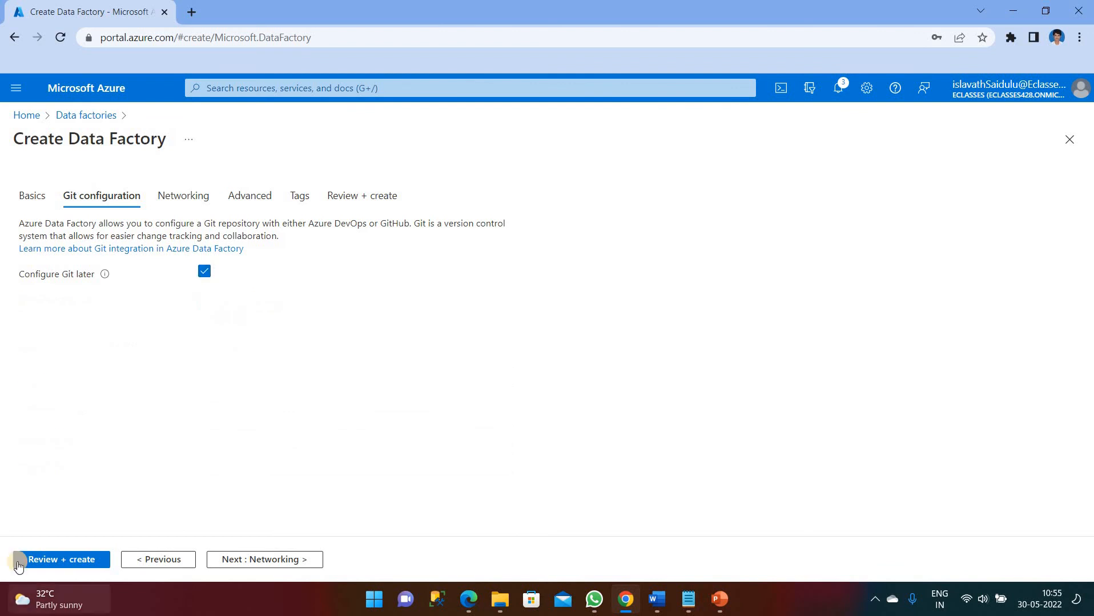
click(70, 559)
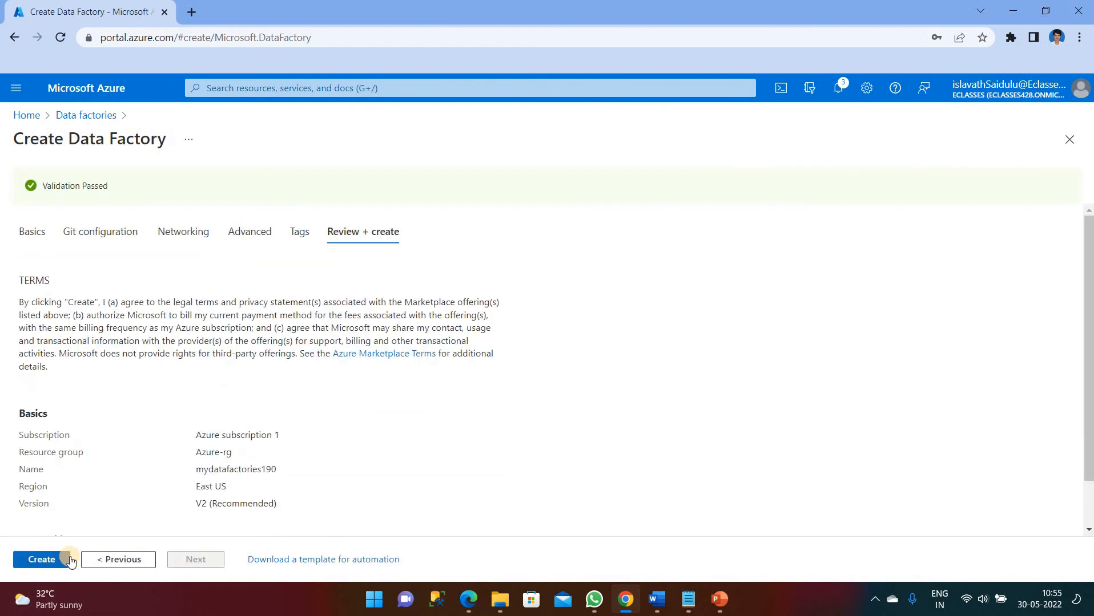
Create mydatafactories190 and open it in Azure Data Factory Studio once deployed.
click(48, 561)
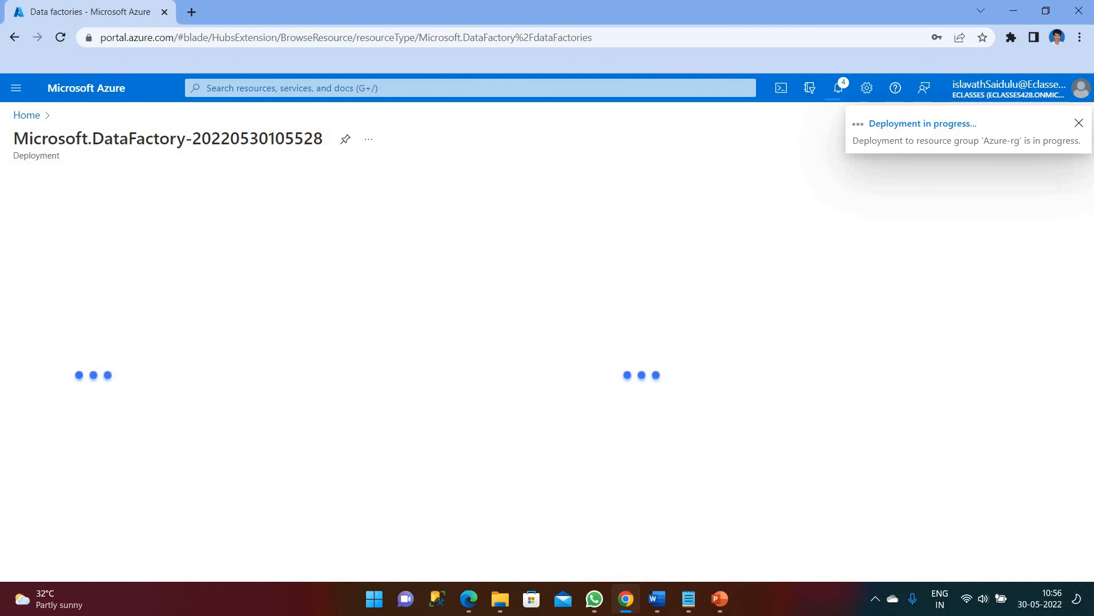
click(1077, 124)
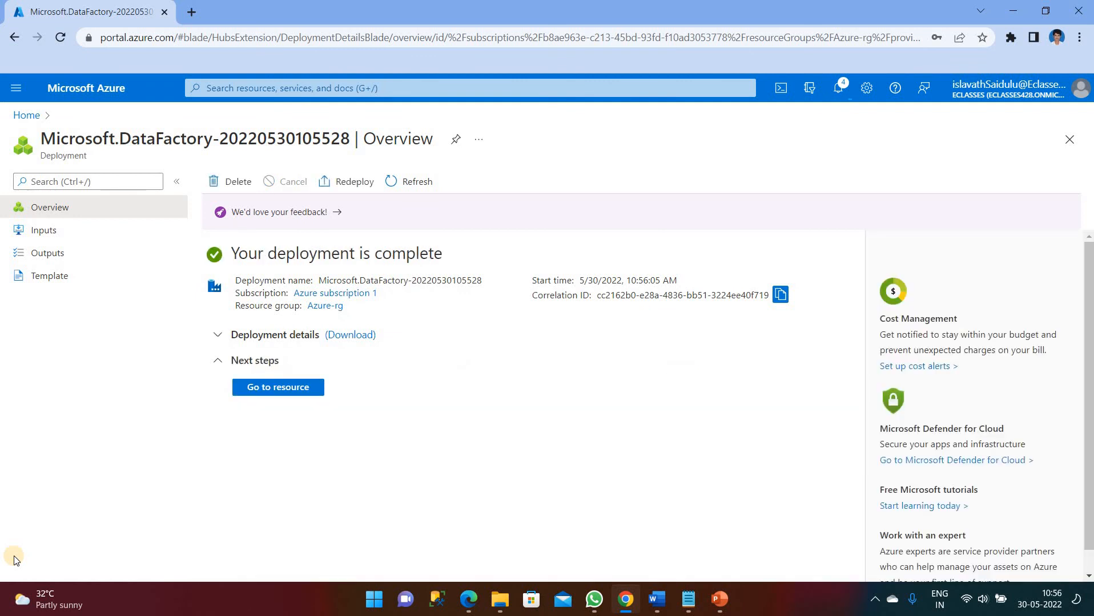
click(254, 388)
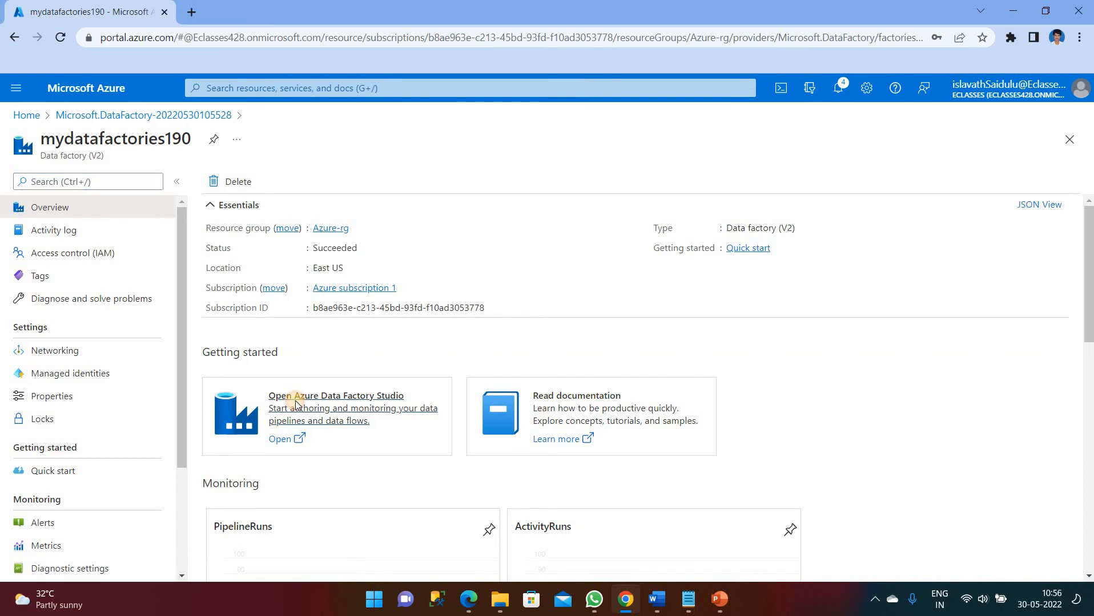
click(293, 399)
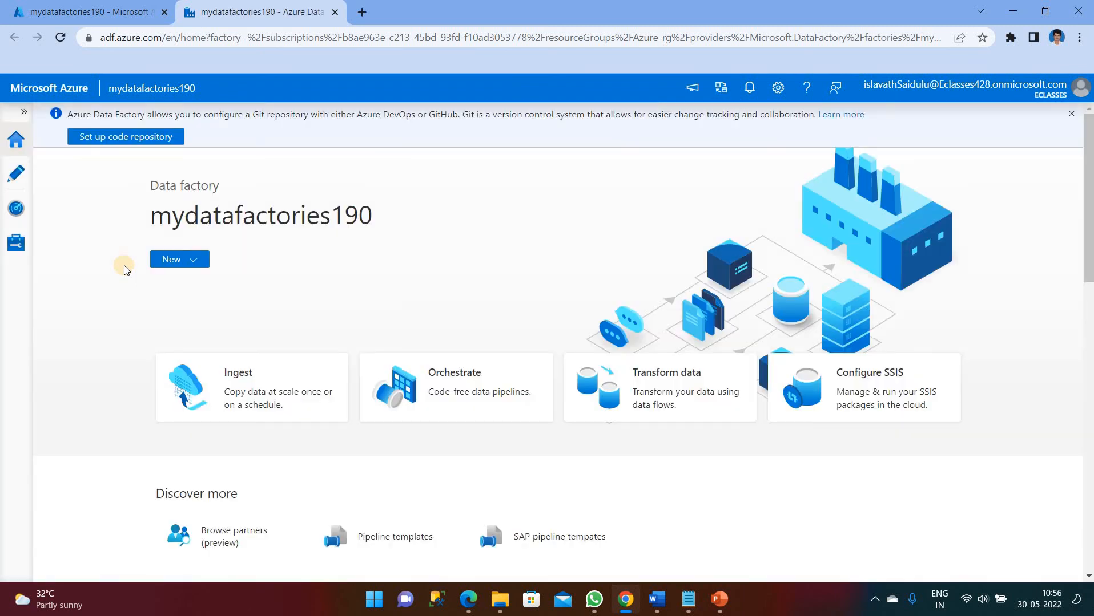
Start a new Azure SQL Database linked service from the Manage hub.
click(12, 252)
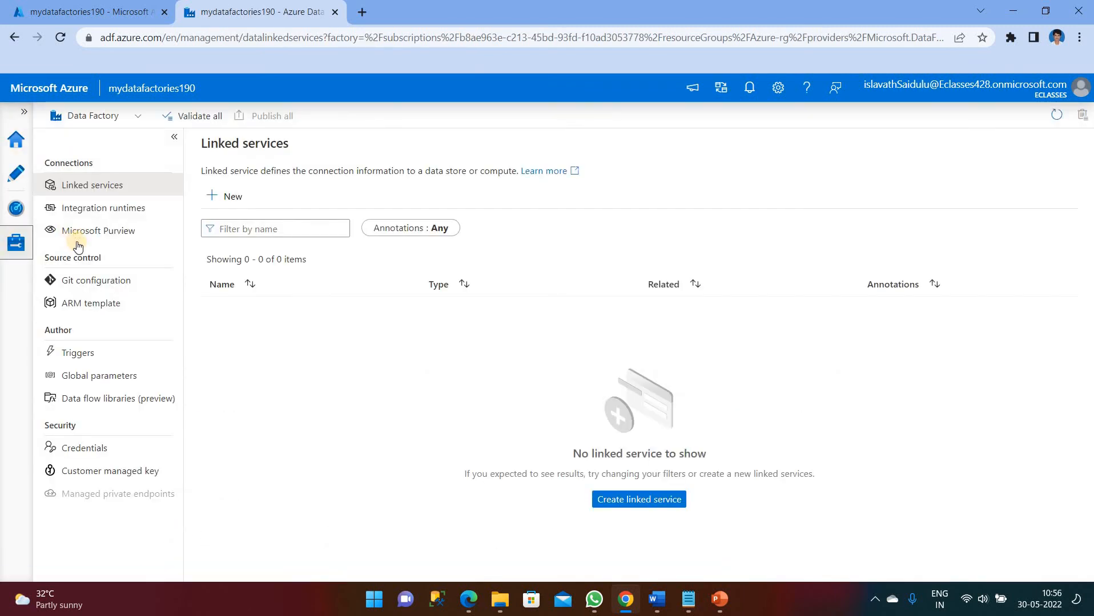
click(210, 203)
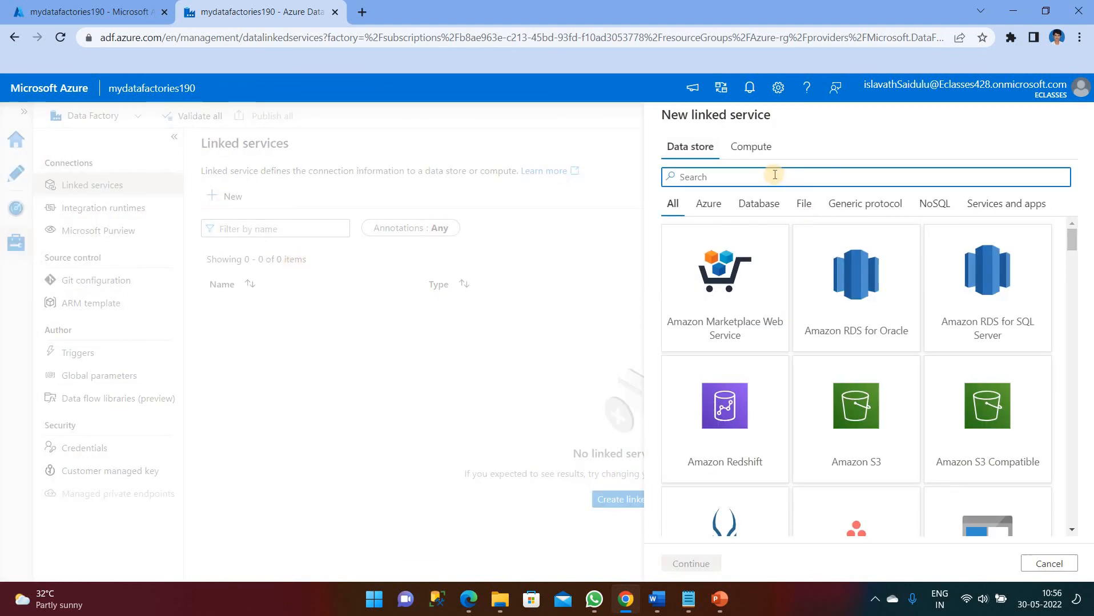
text(sql)
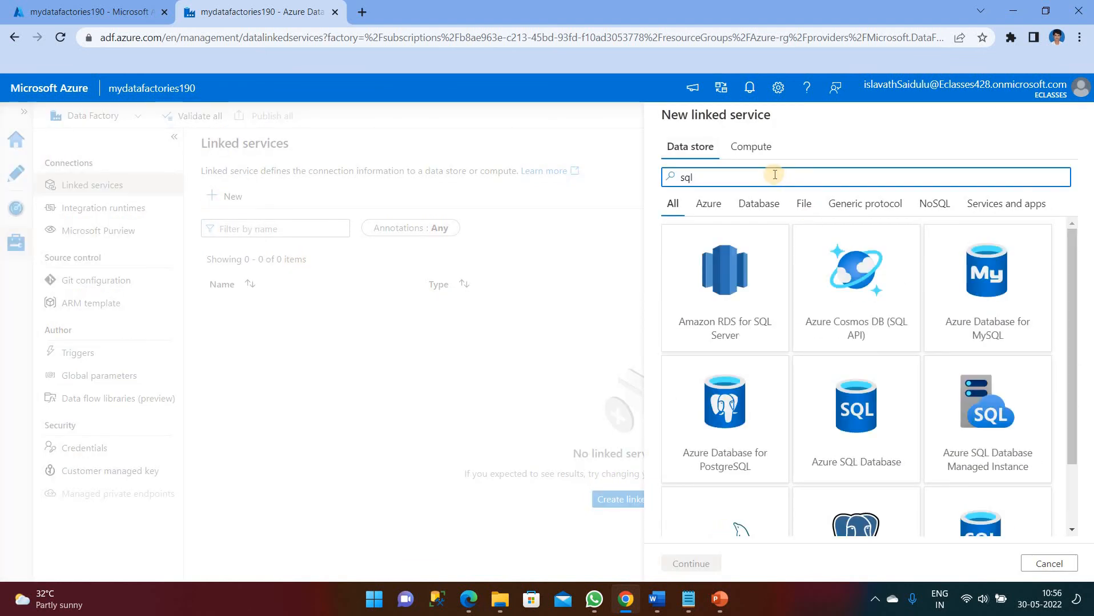
click(977, 290)
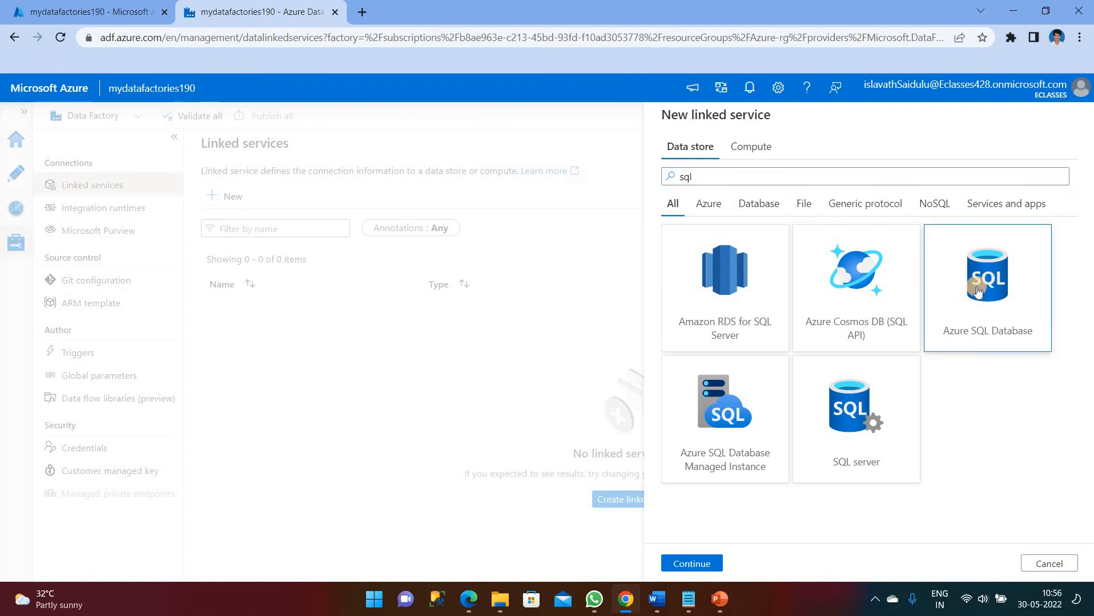
click(697, 565)
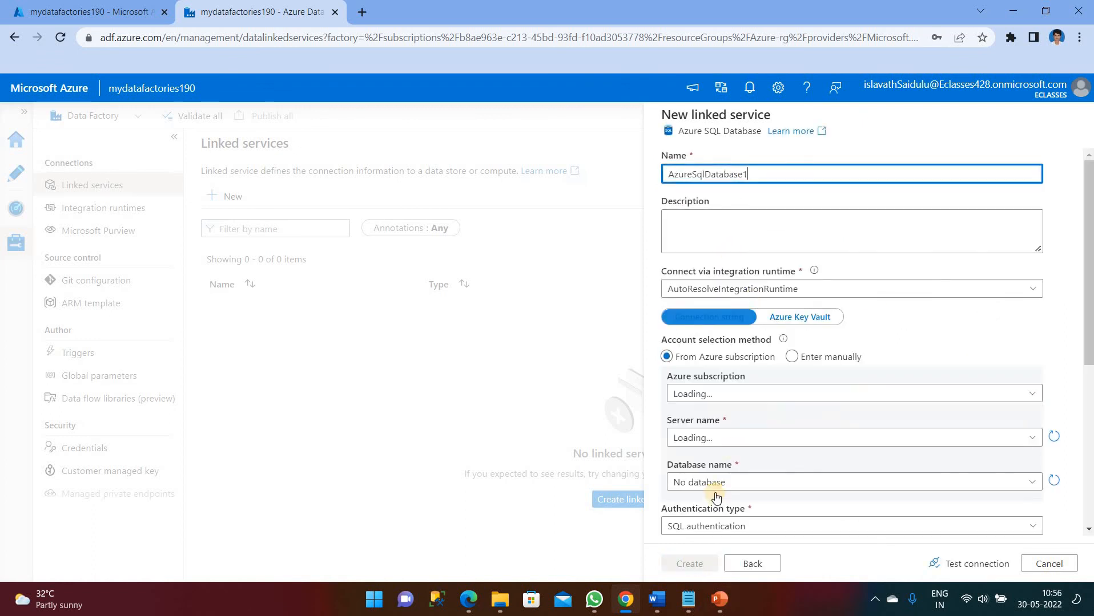
Select Azure subscription 1 and keep SQL authentication for the linked service.
scroll(832, 405, down, 3)
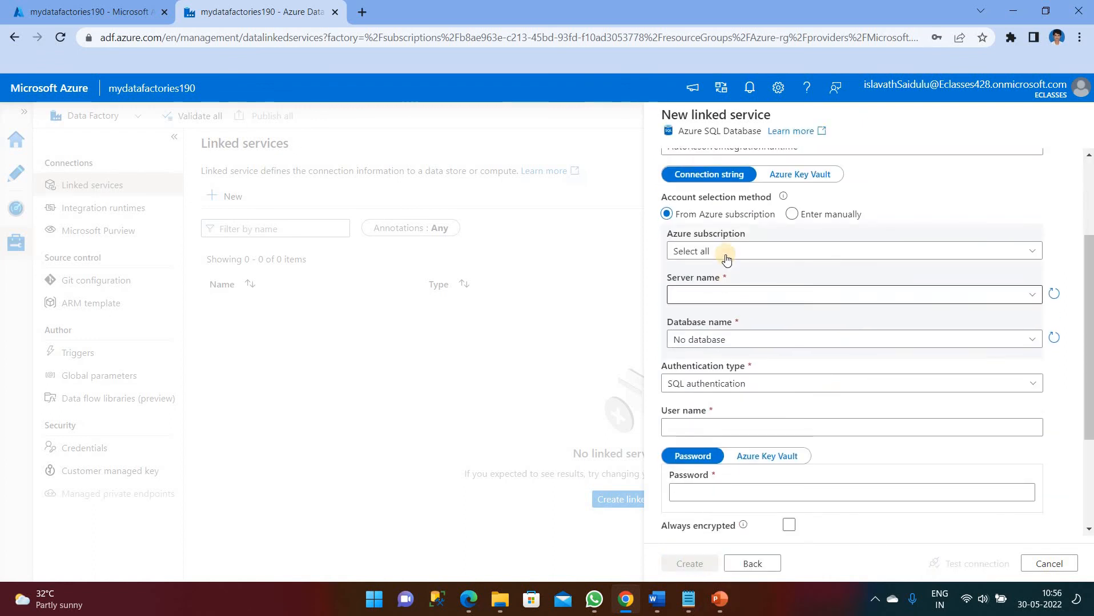
click(725, 258)
click(713, 301)
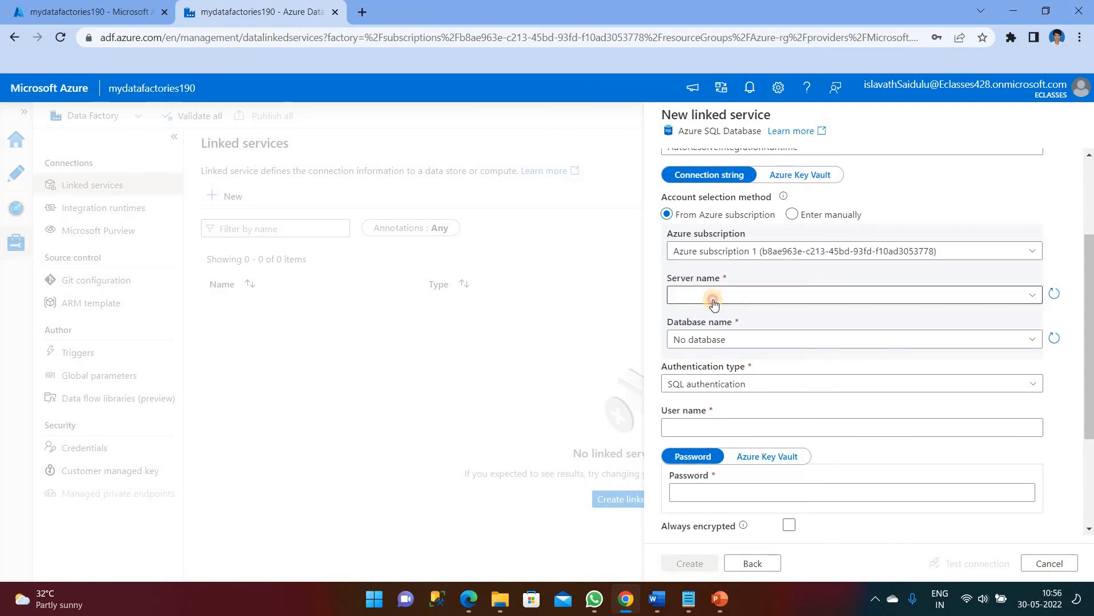
click(713, 300)
click(708, 298)
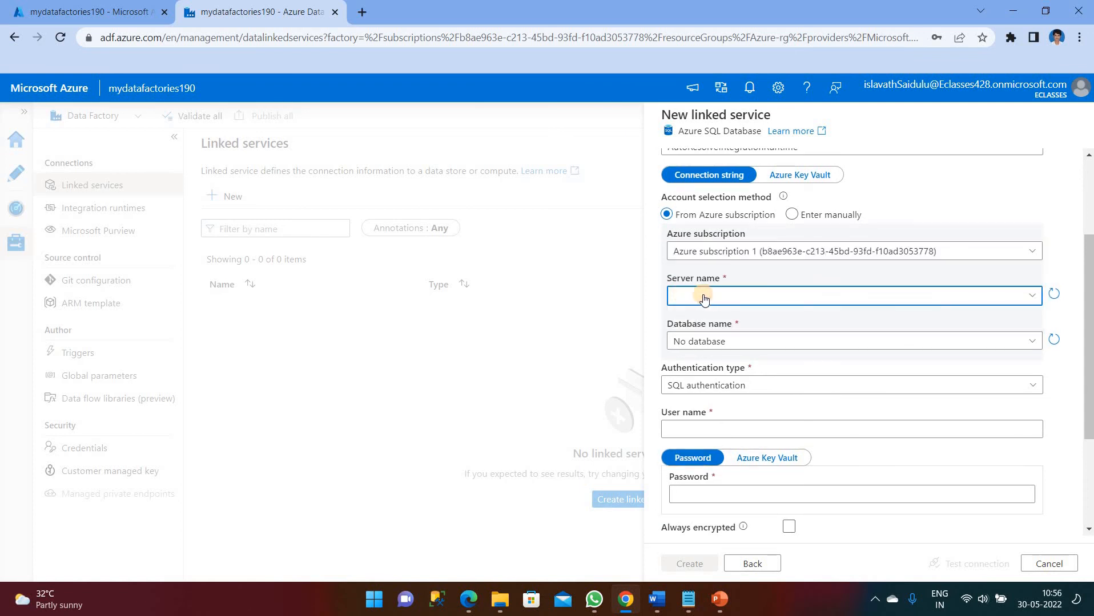
click(706, 299)
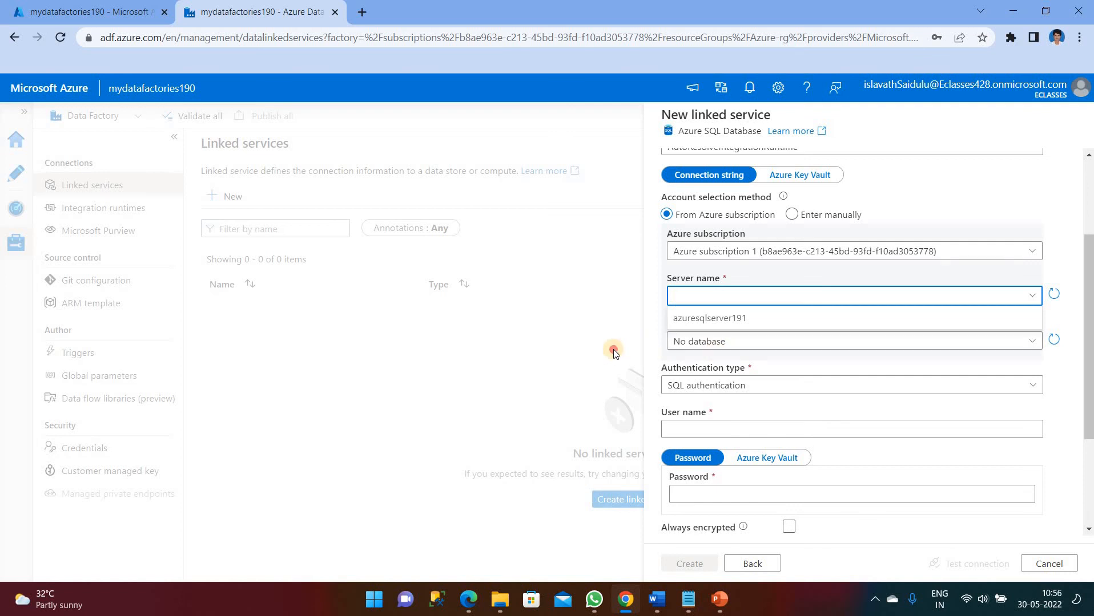
click(717, 338)
click(715, 334)
click(570, 382)
click(713, 383)
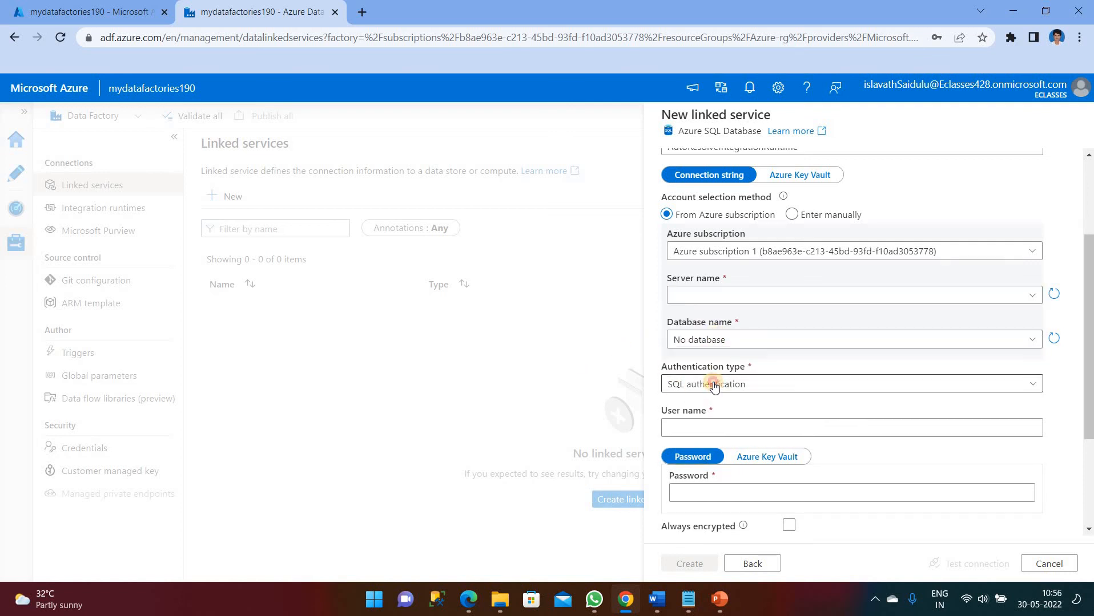
click(574, 402)
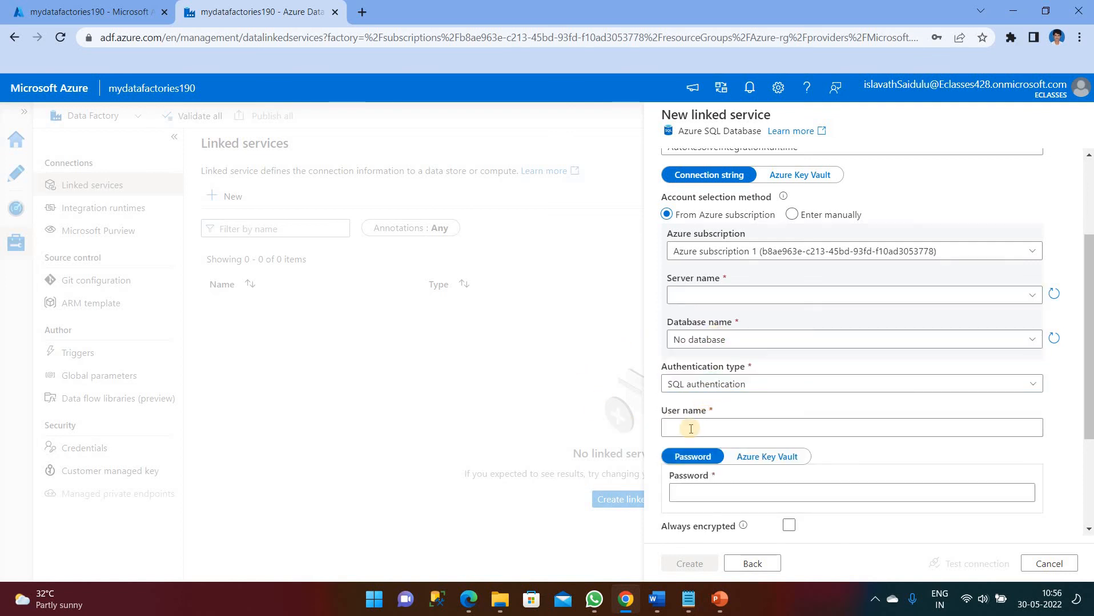
click(708, 426)
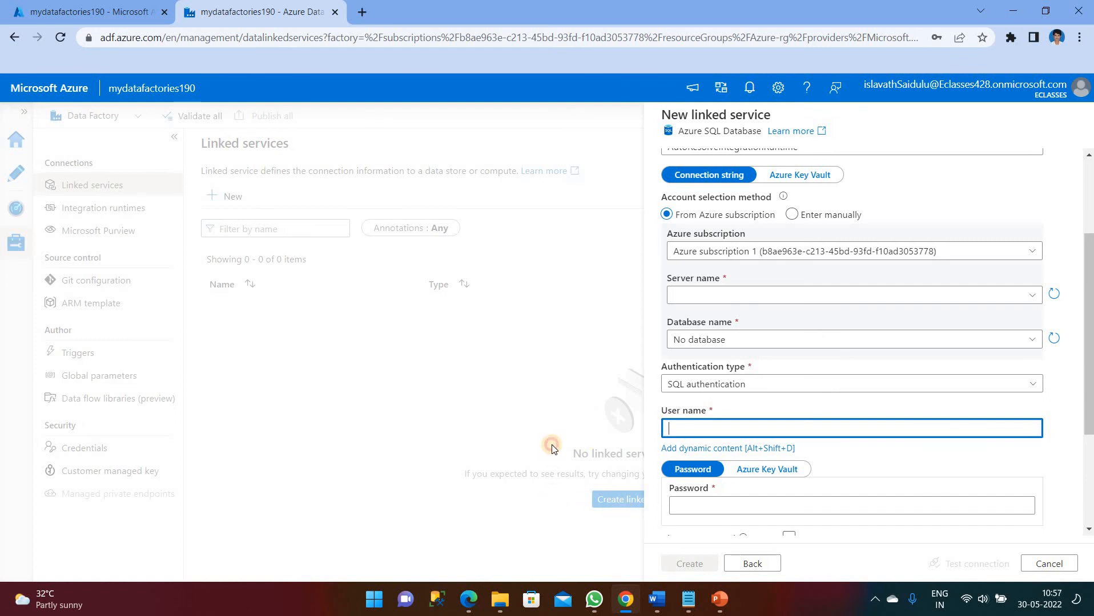
click(577, 438)
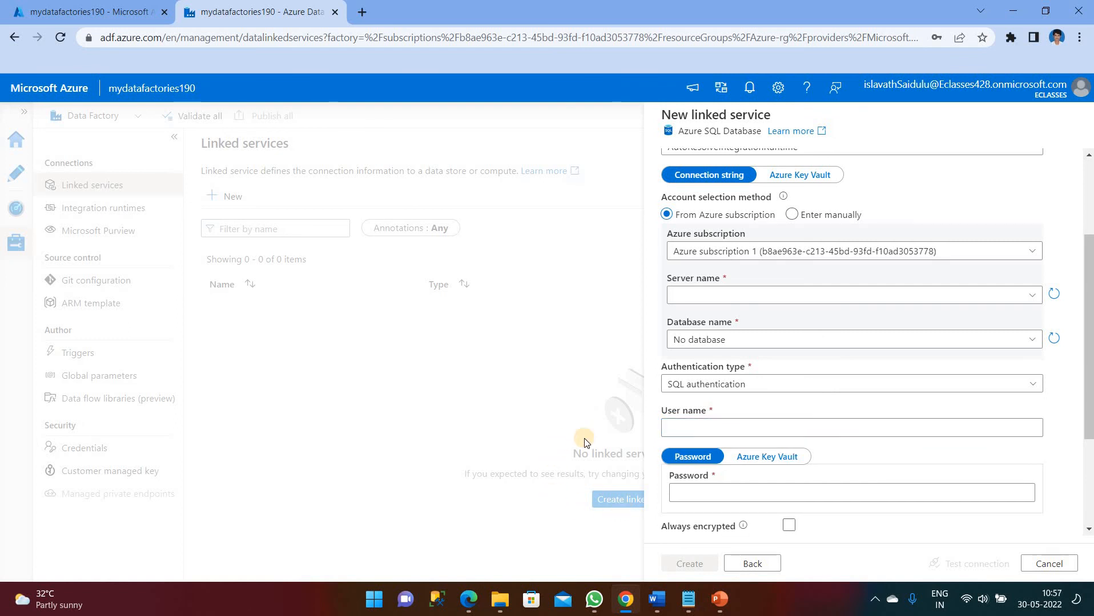
Pick server azuresqlserver191 and database azuredatabase, and take the password from Azure Key Vault.
click(710, 295)
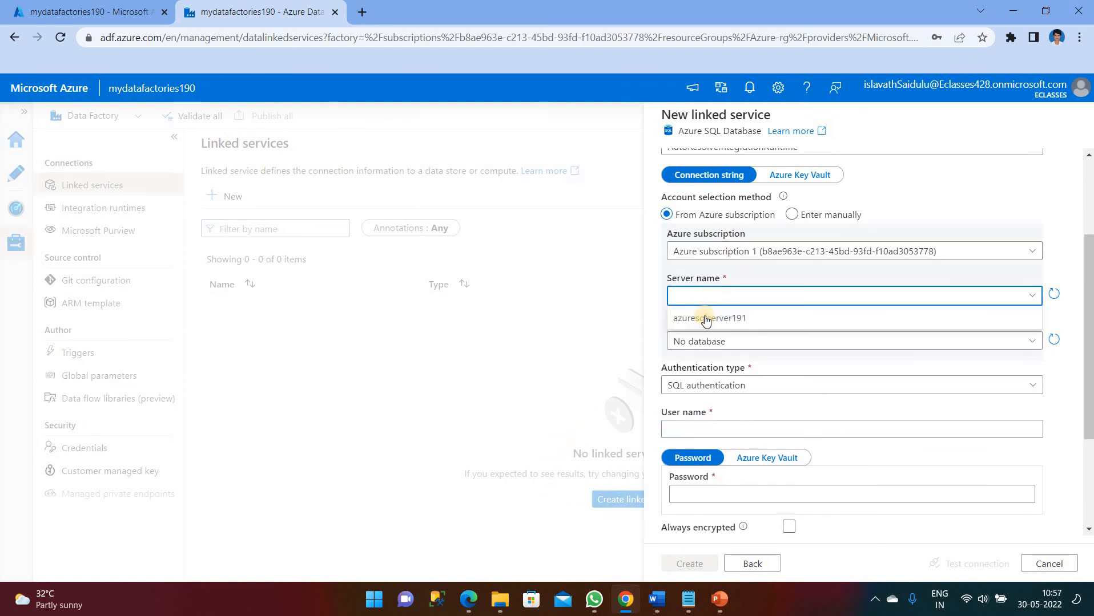
click(706, 319)
click(705, 340)
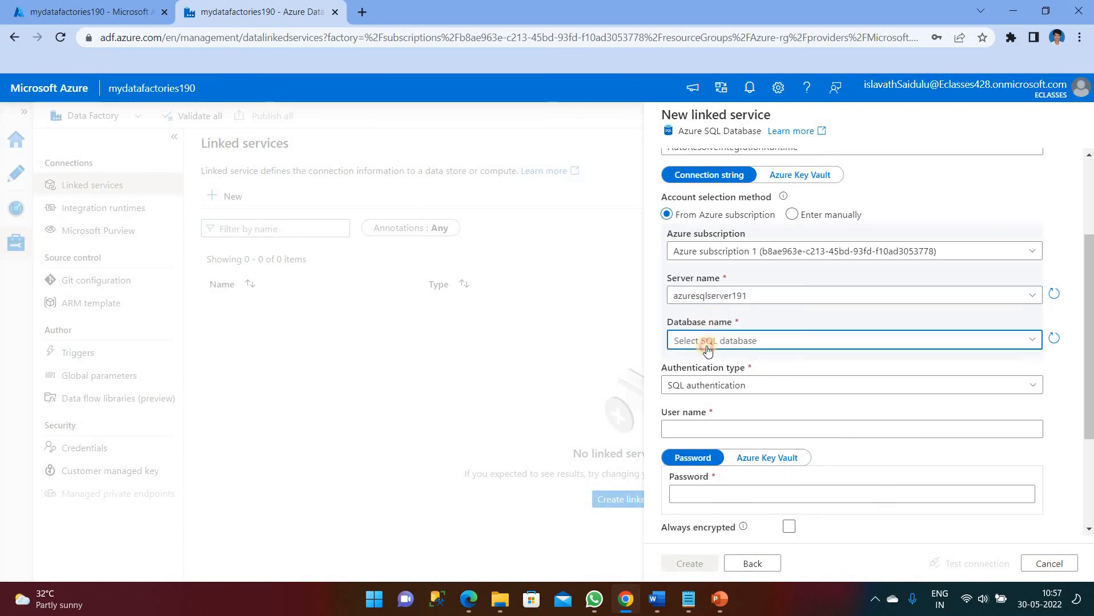
click(696, 362)
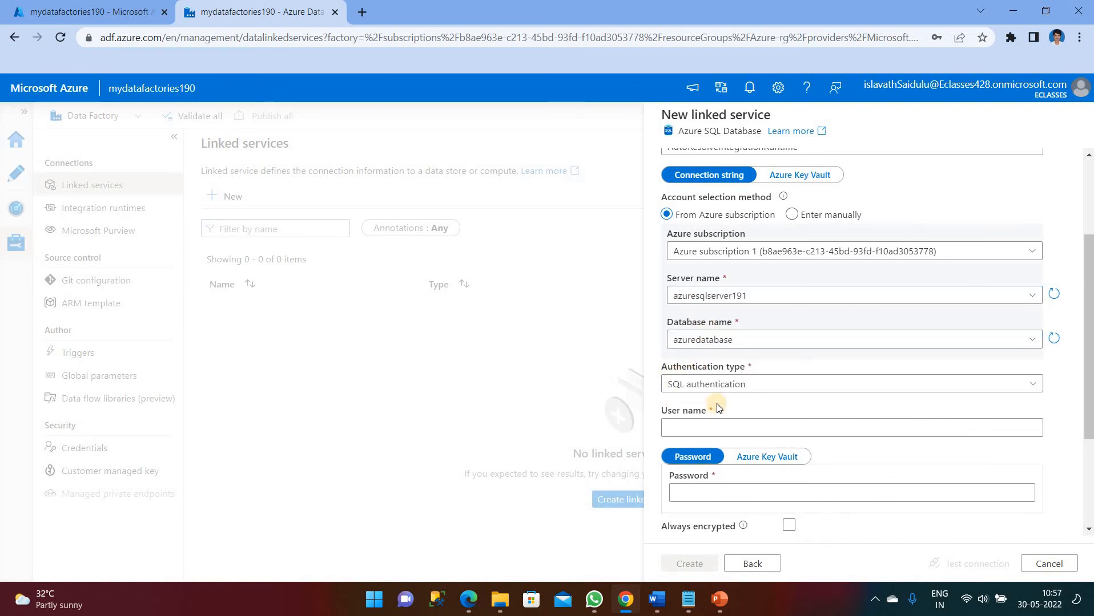
scroll(742, 421, down, 1)
scroll(740, 416, down, 2)
click(699, 285)
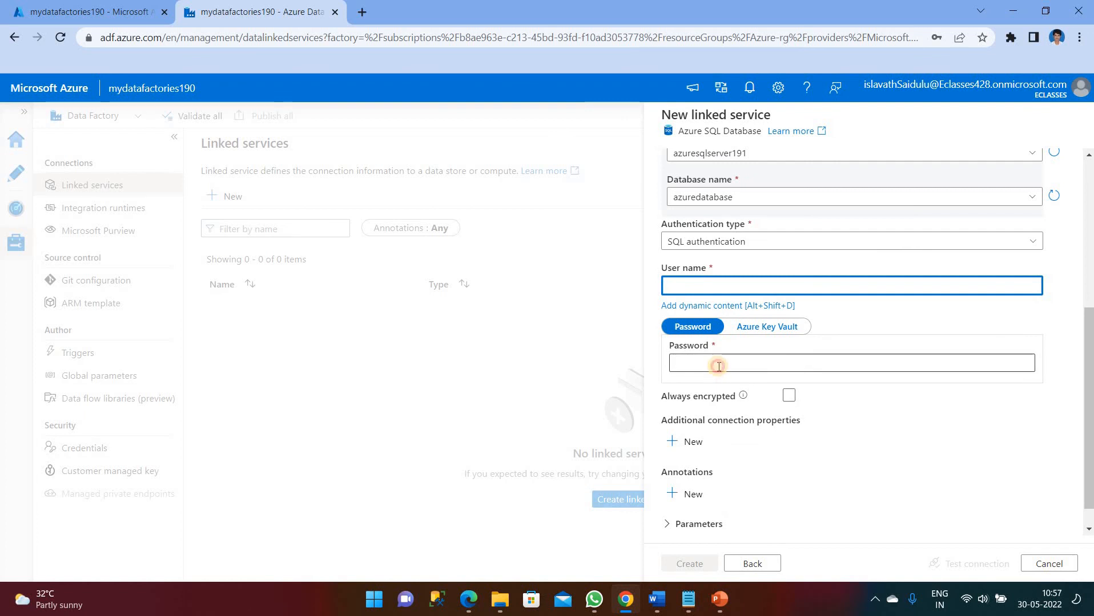
click(717, 366)
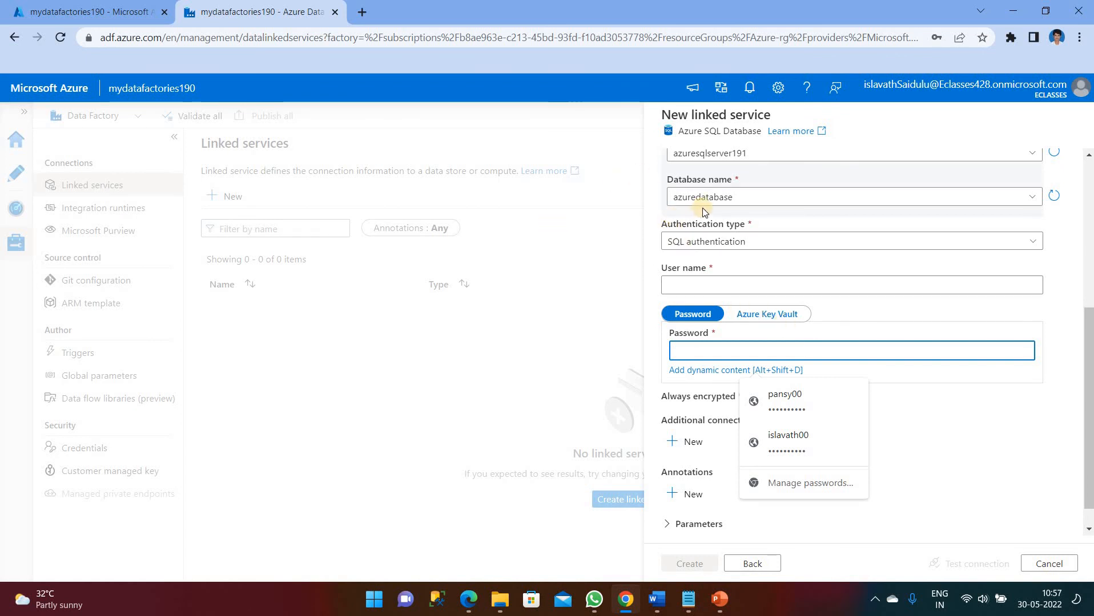
click(768, 320)
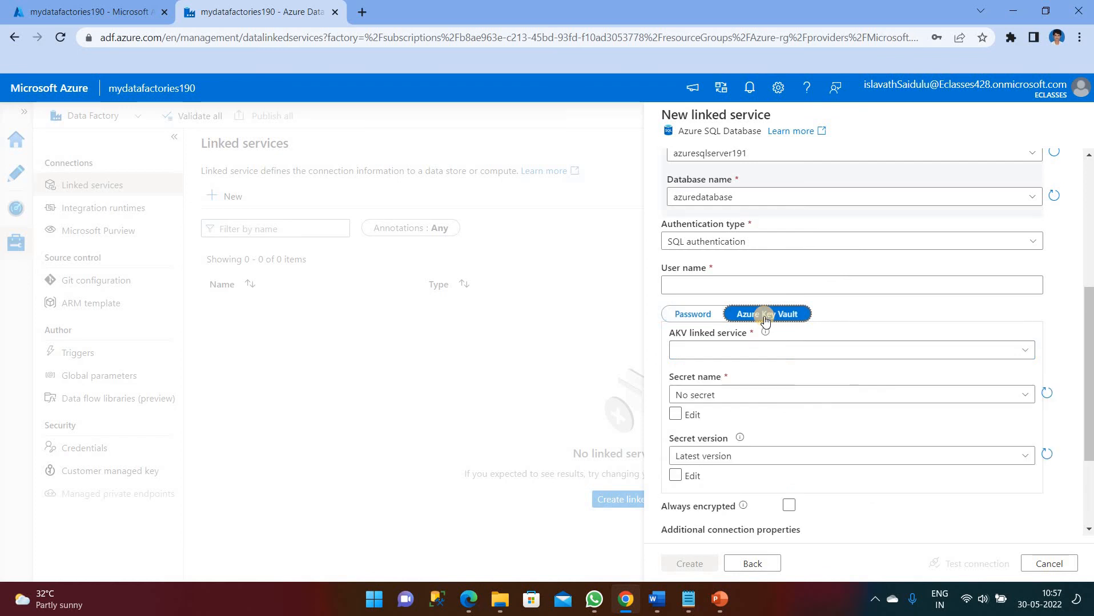
Check the Key Vault password fields, then cancel and discard the unsaved linked service.
scroll(705, 389, down, 3)
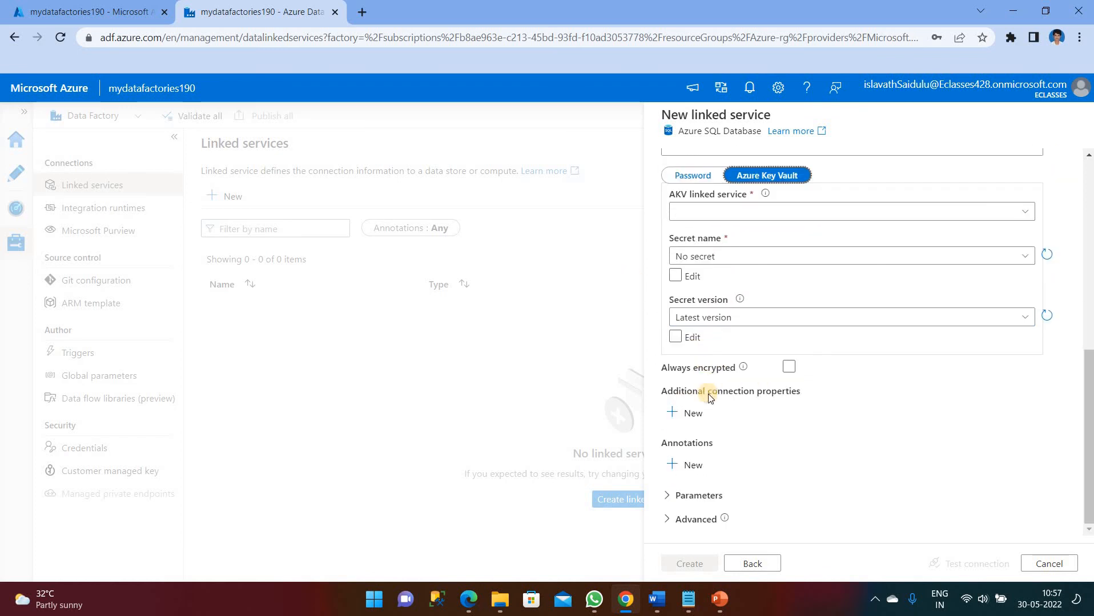
scroll(710, 394, up, 3)
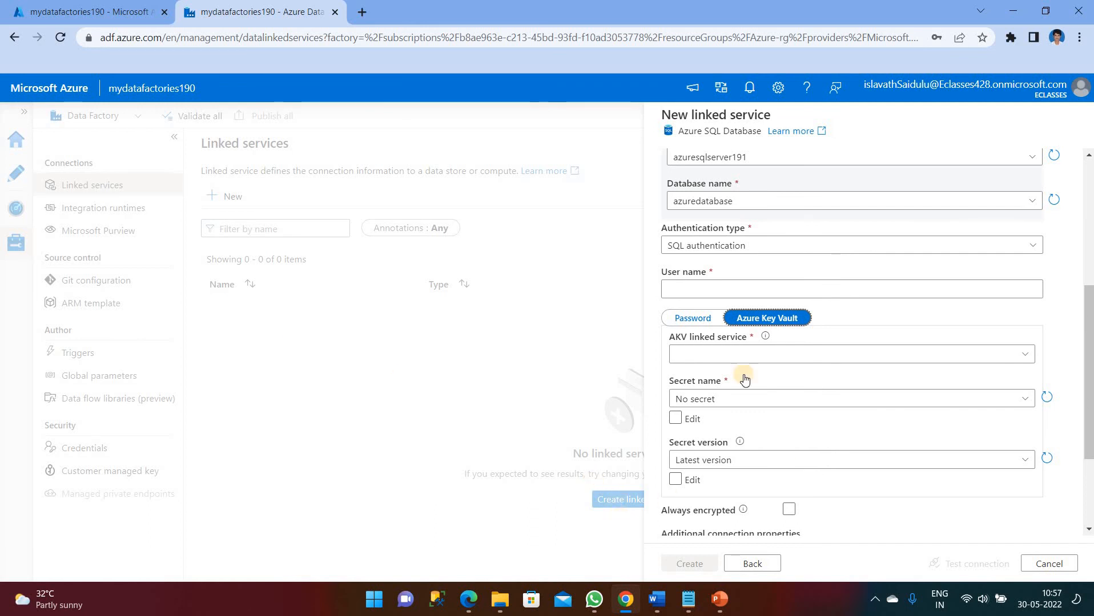
click(1048, 564)
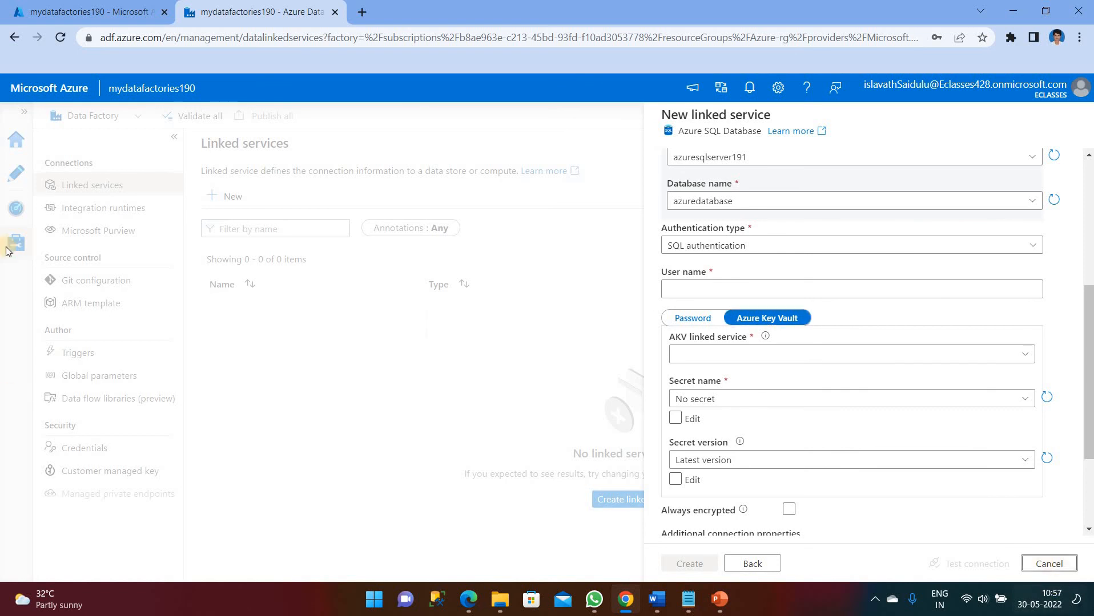
click(480, 371)
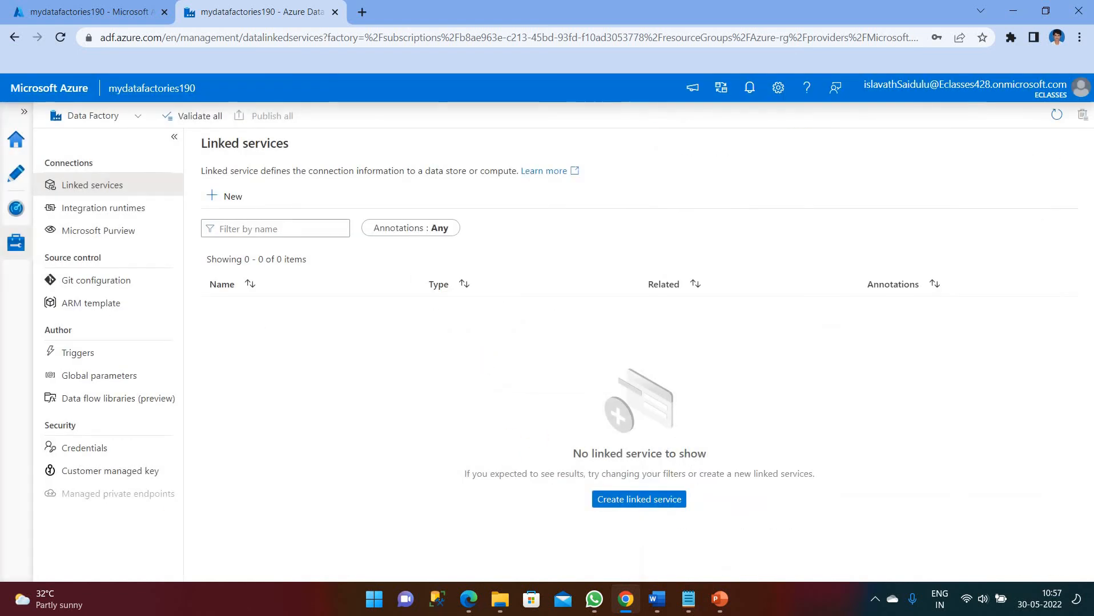
Open the connection strings page of the azuredatabase SQL database.
click(72, 7)
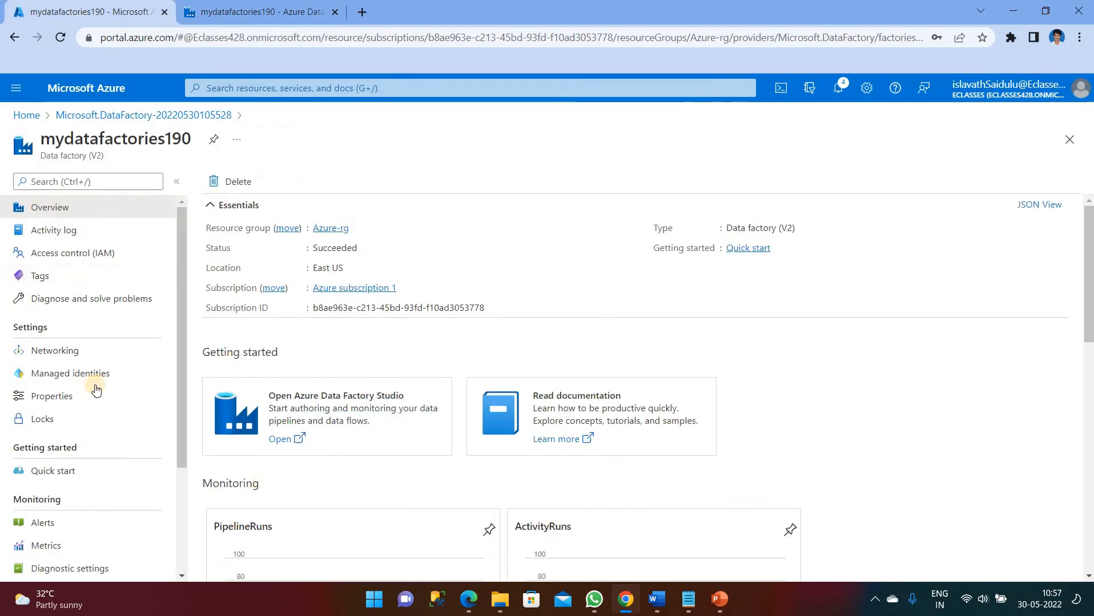
click(26, 114)
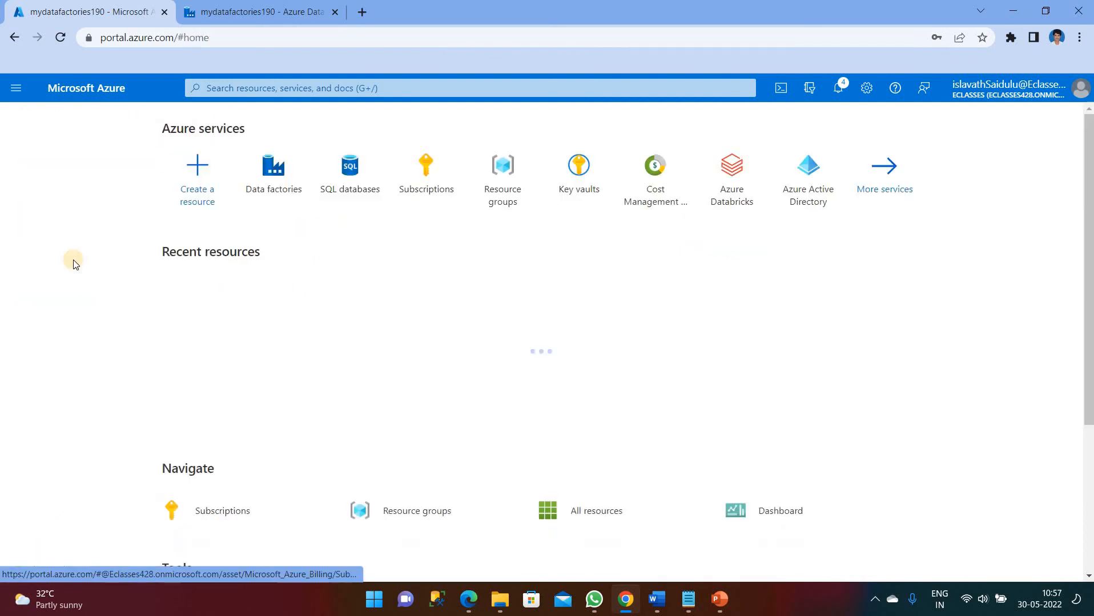
click(359, 197)
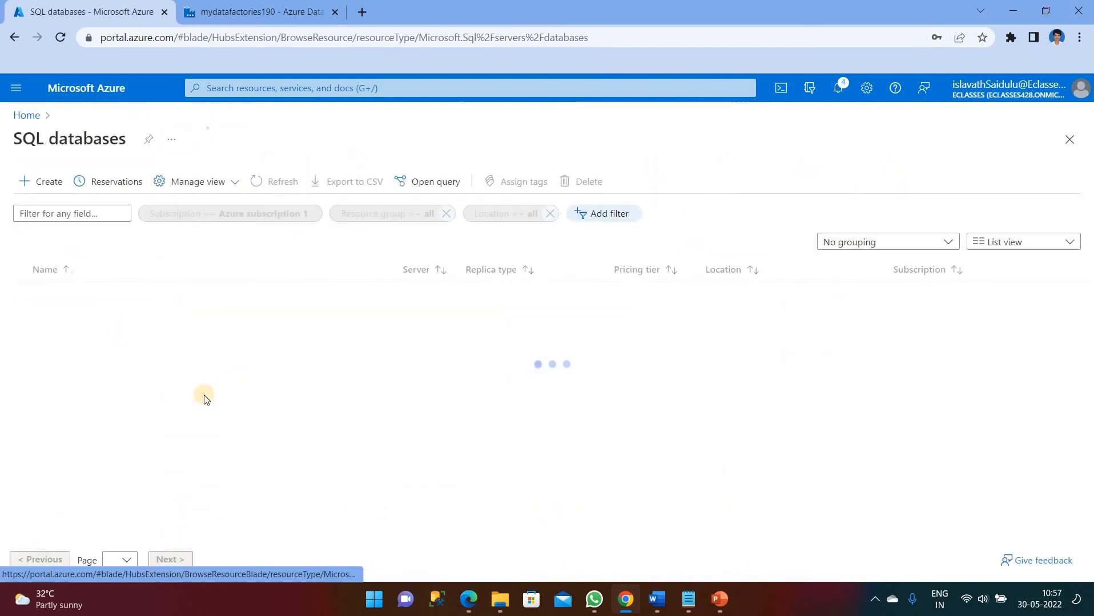
click(100, 303)
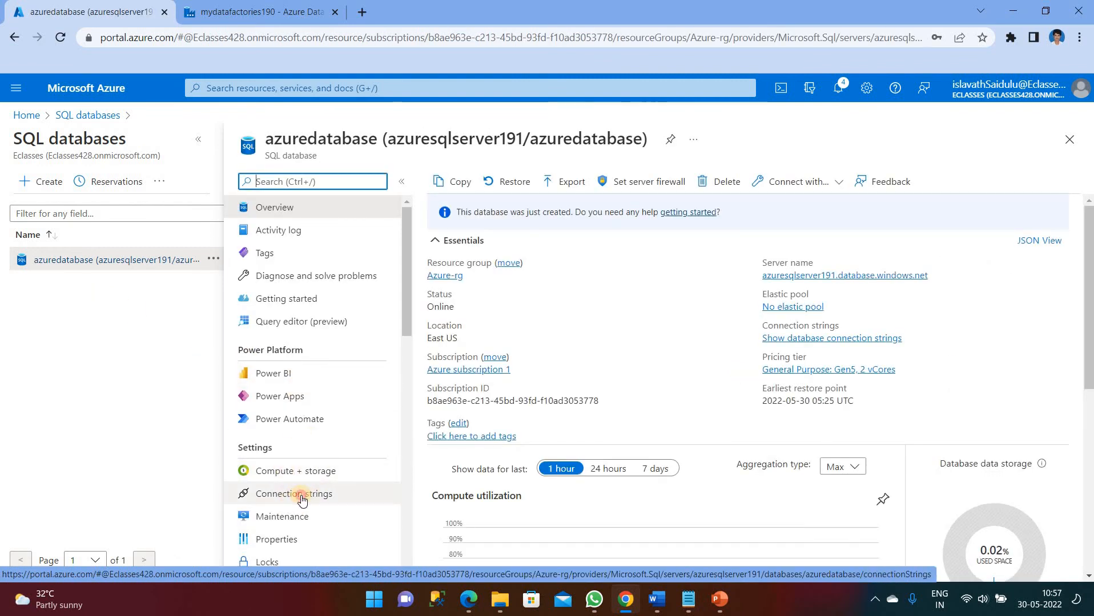
click(301, 496)
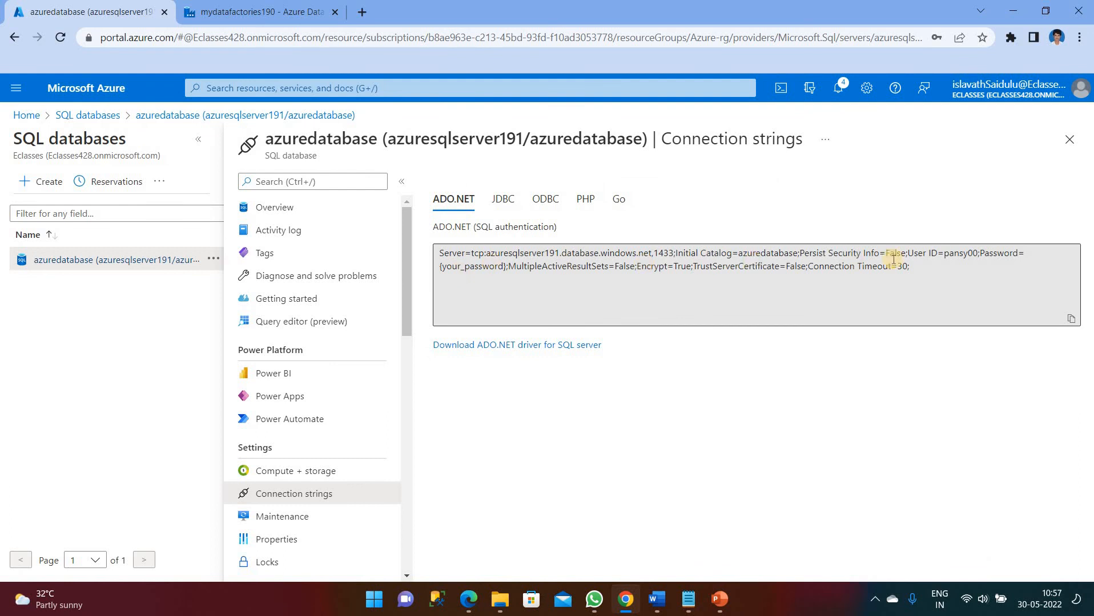
Copy the ADO.NET connection string and paste it into a new Notepad window.
click(942, 254)
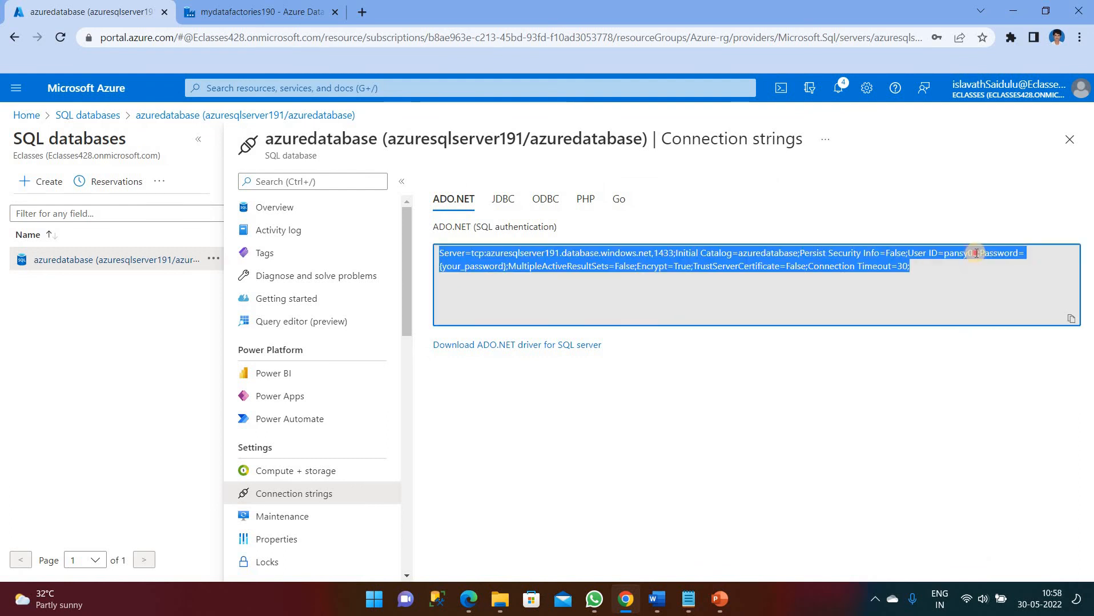
click(948, 250)
drag(943, 254, 974, 254)
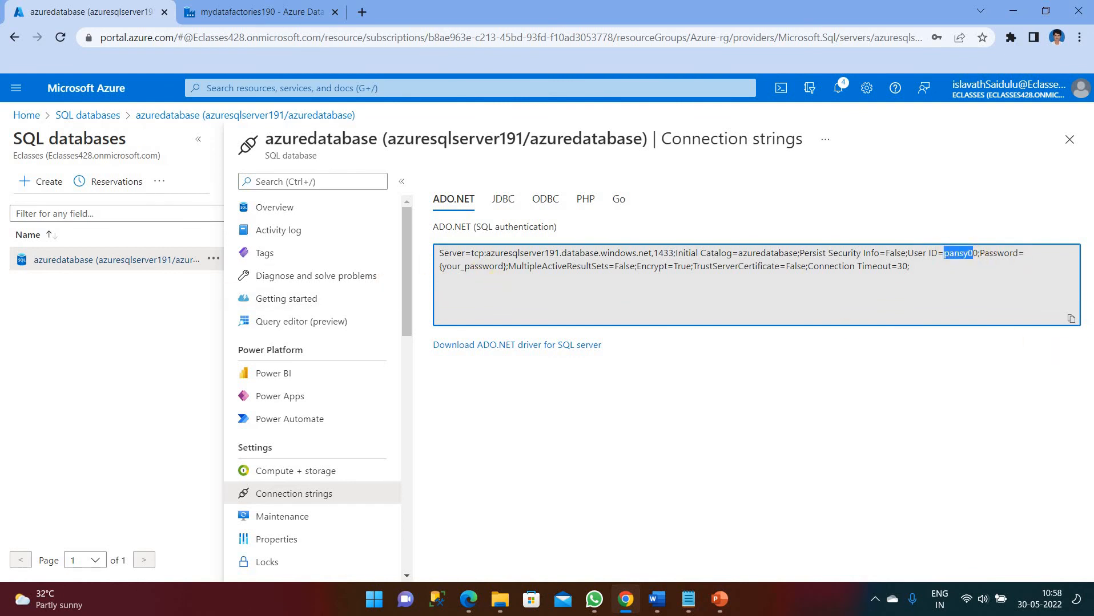
click(1070, 319)
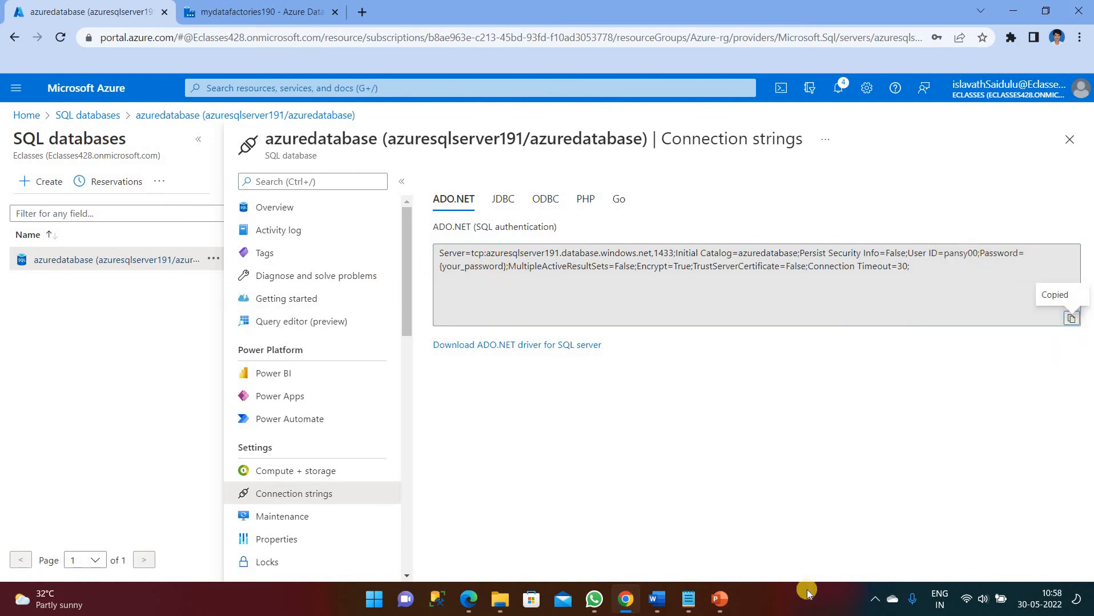
click(690, 606)
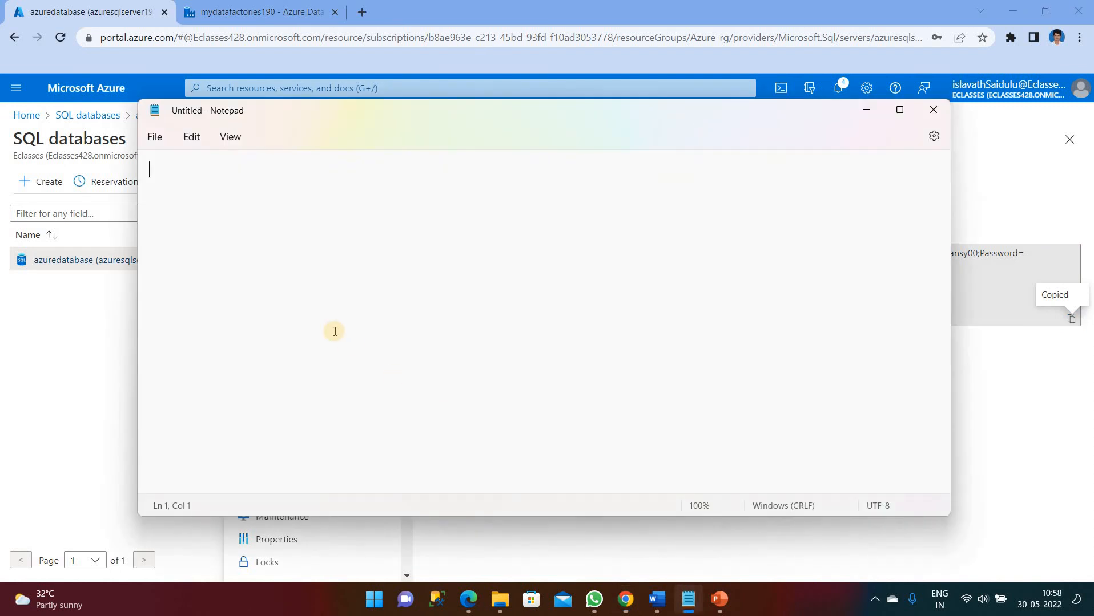
key(ctrl+v)
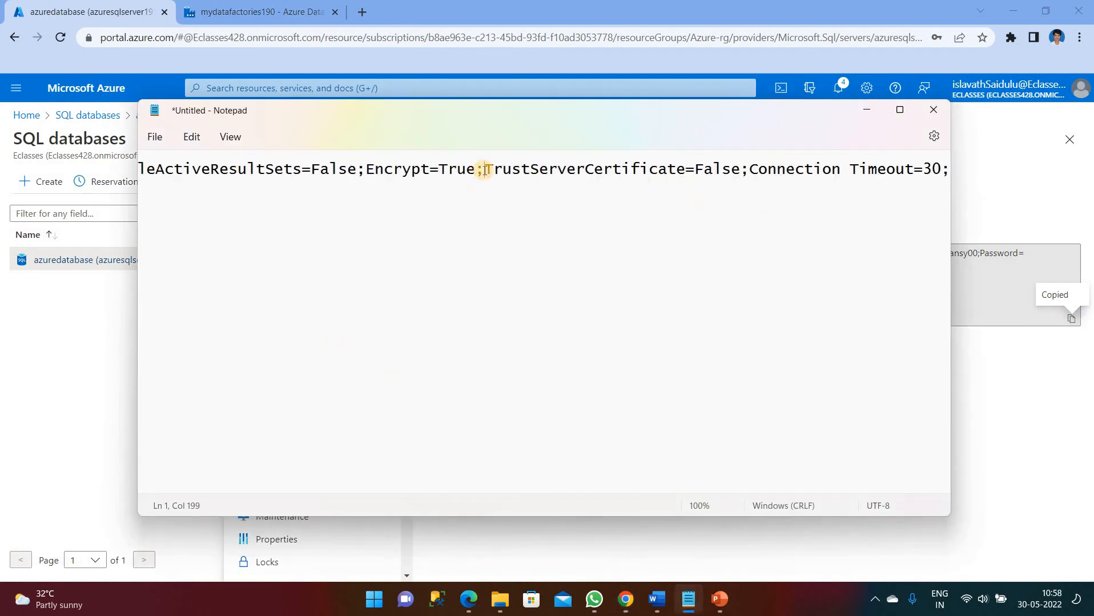
Break the connection string onto four lines and replace {your_password} with the server admin password.
key(Return)
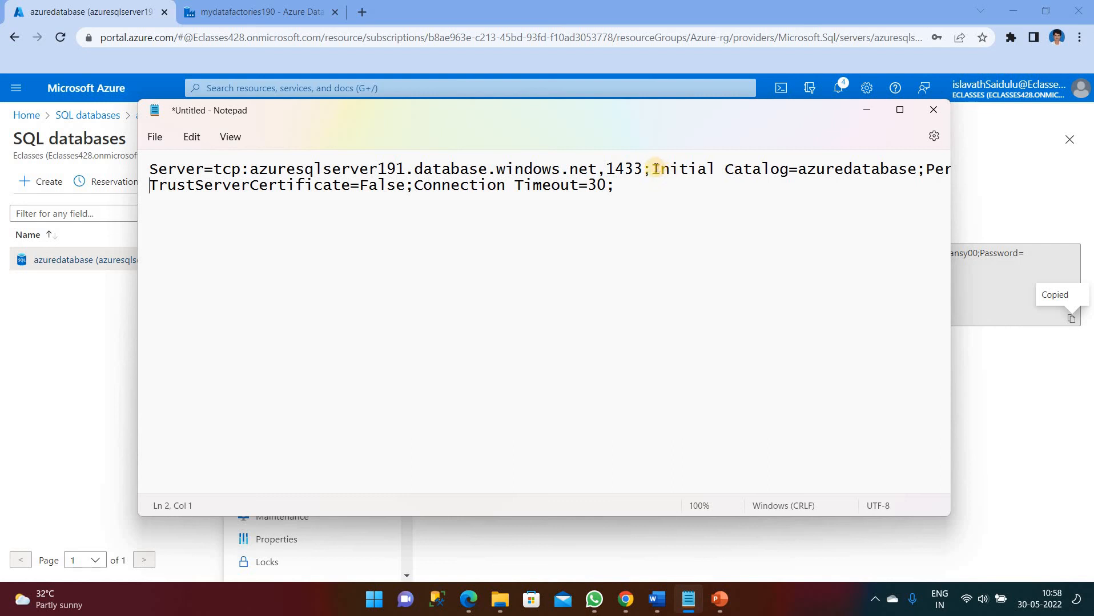
key(Return)
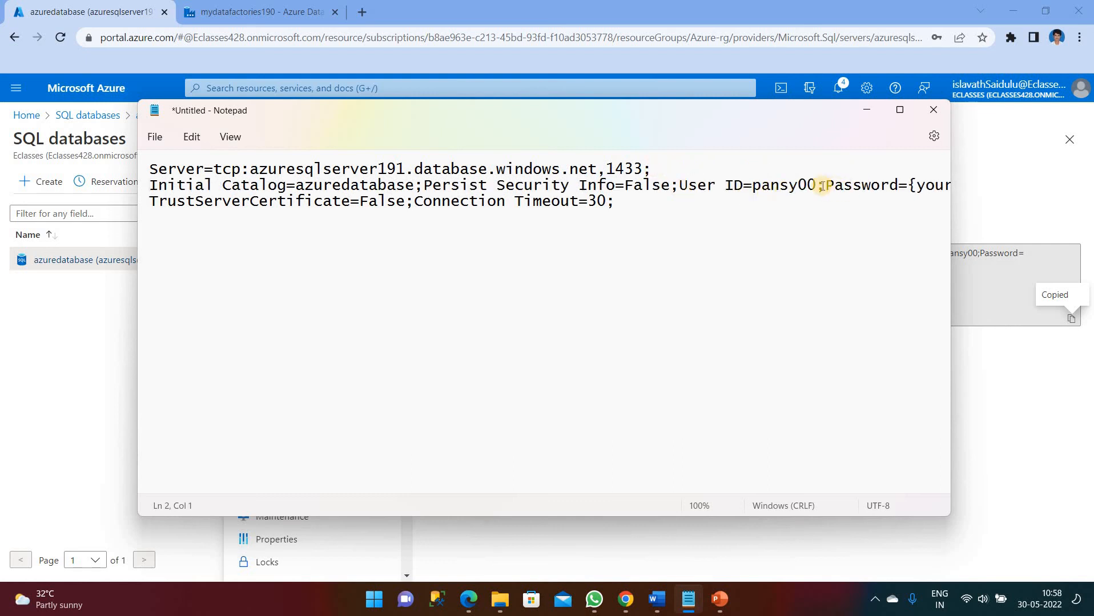
key(Return)
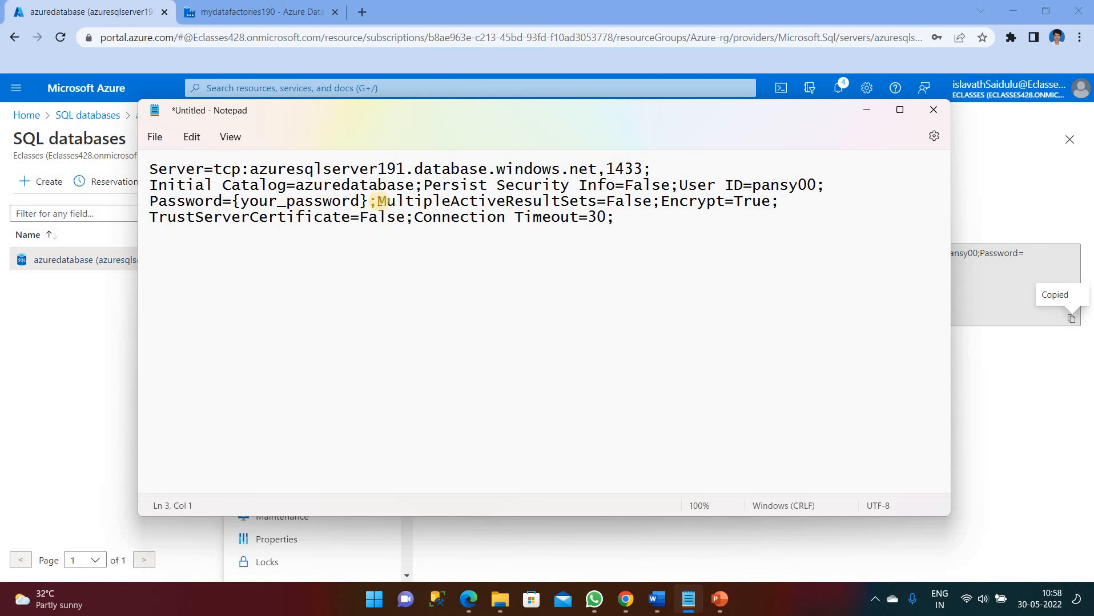
shift+click(235, 201)
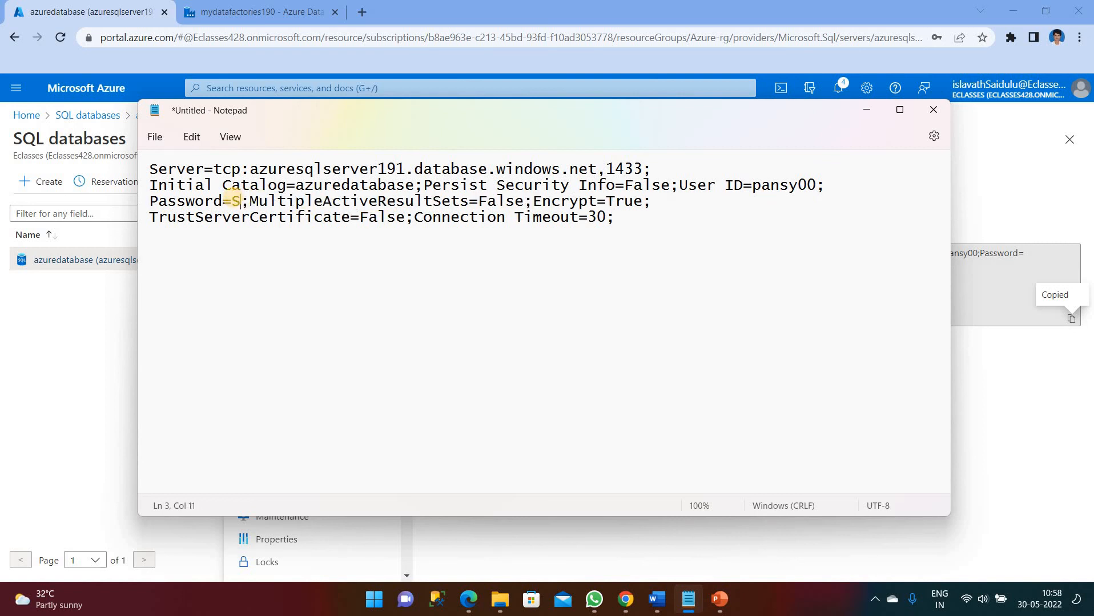
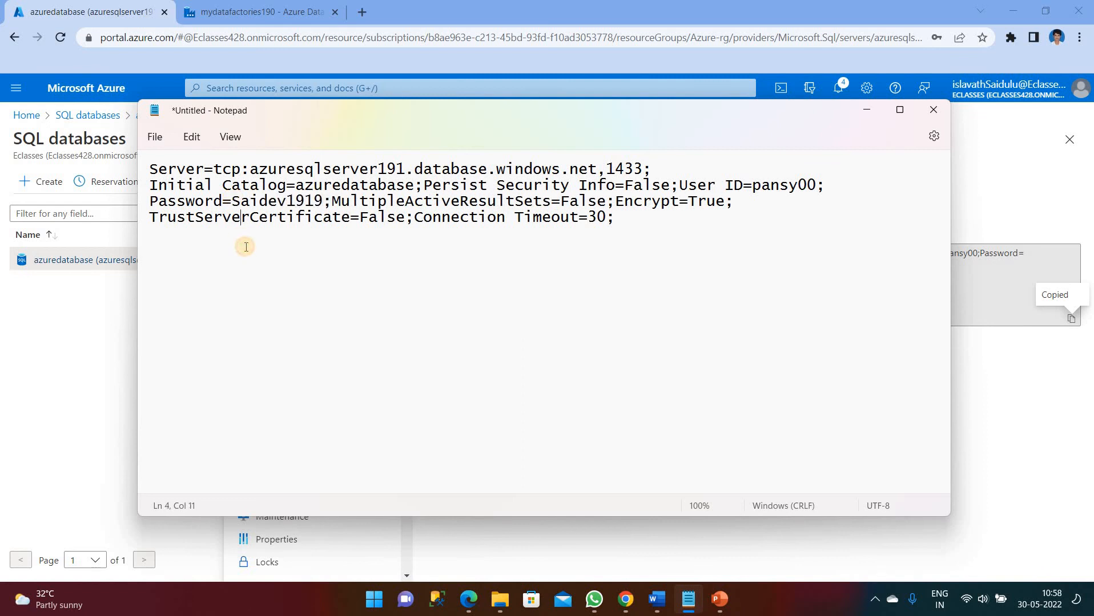
drag(152, 165, 766, 215)
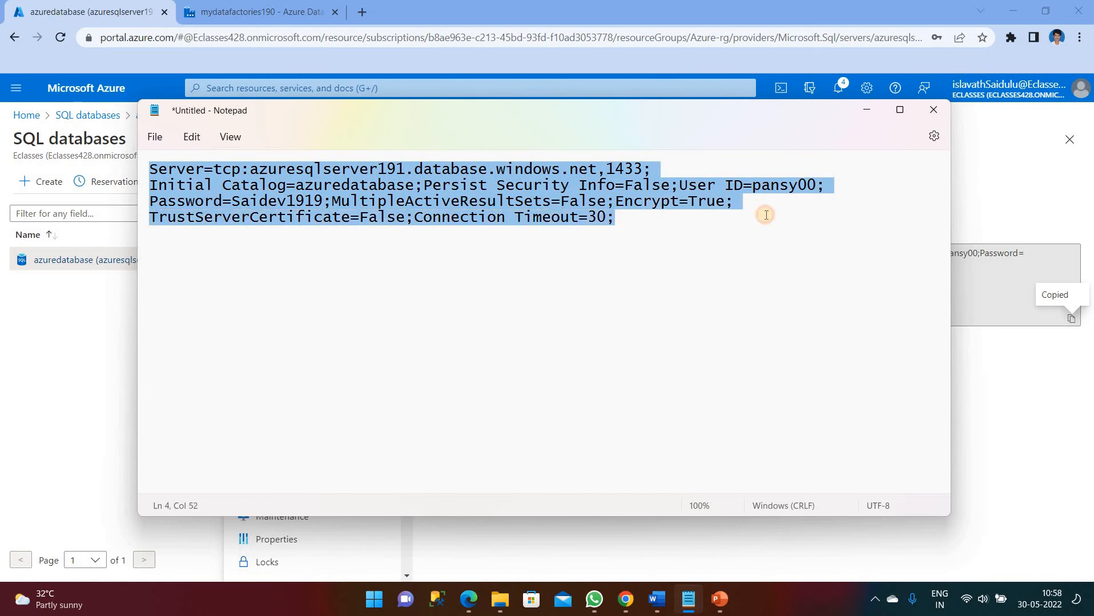
click(874, 115)
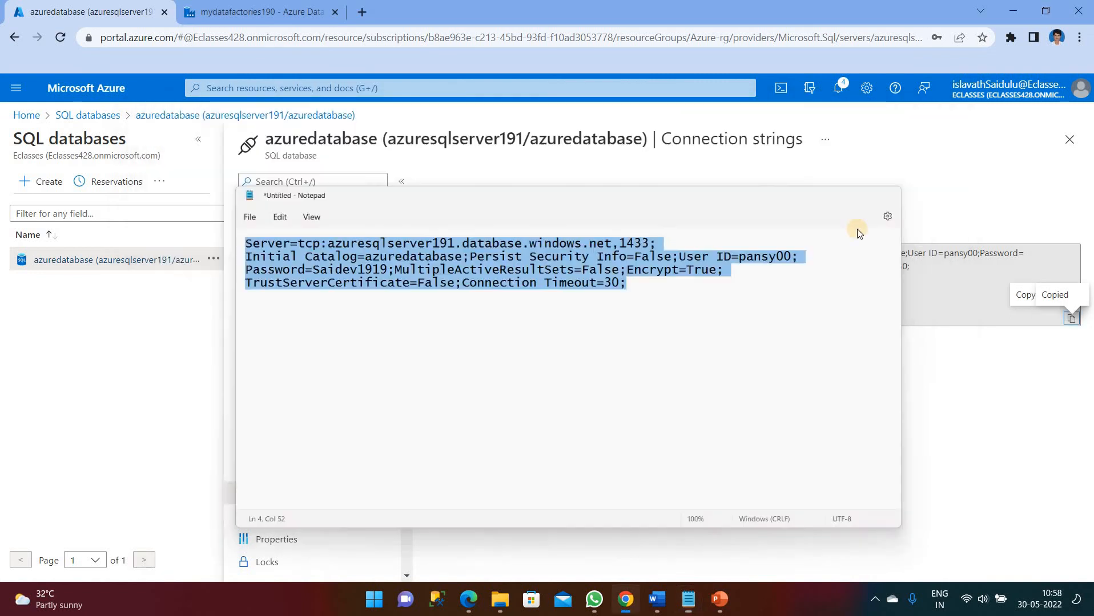
Close the Connection strings panel and check the edited string in Notepad.
click(1071, 140)
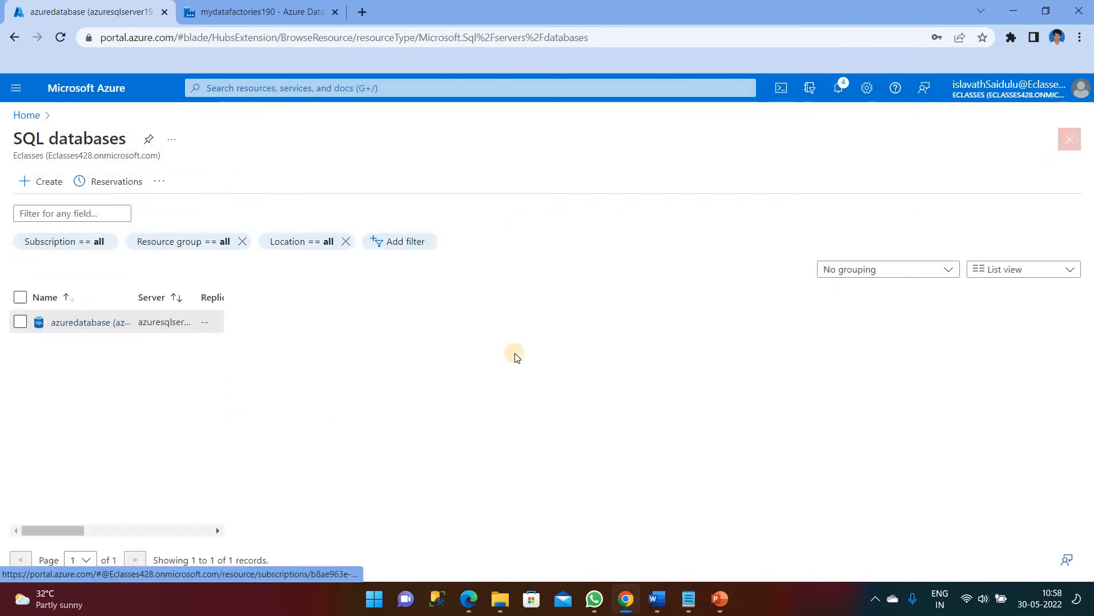
click(688, 599)
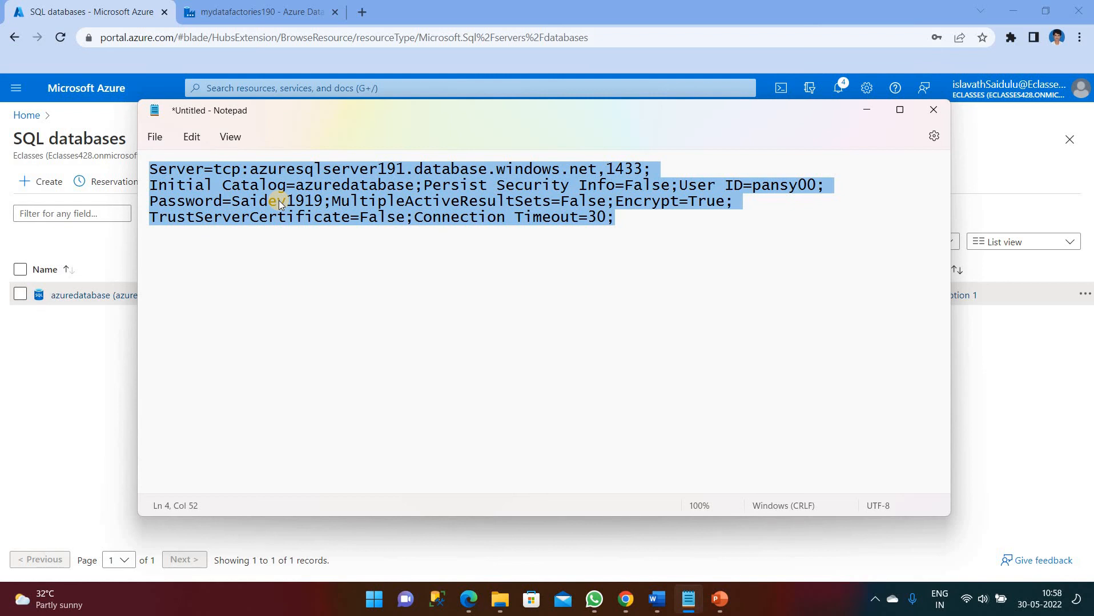
click(865, 111)
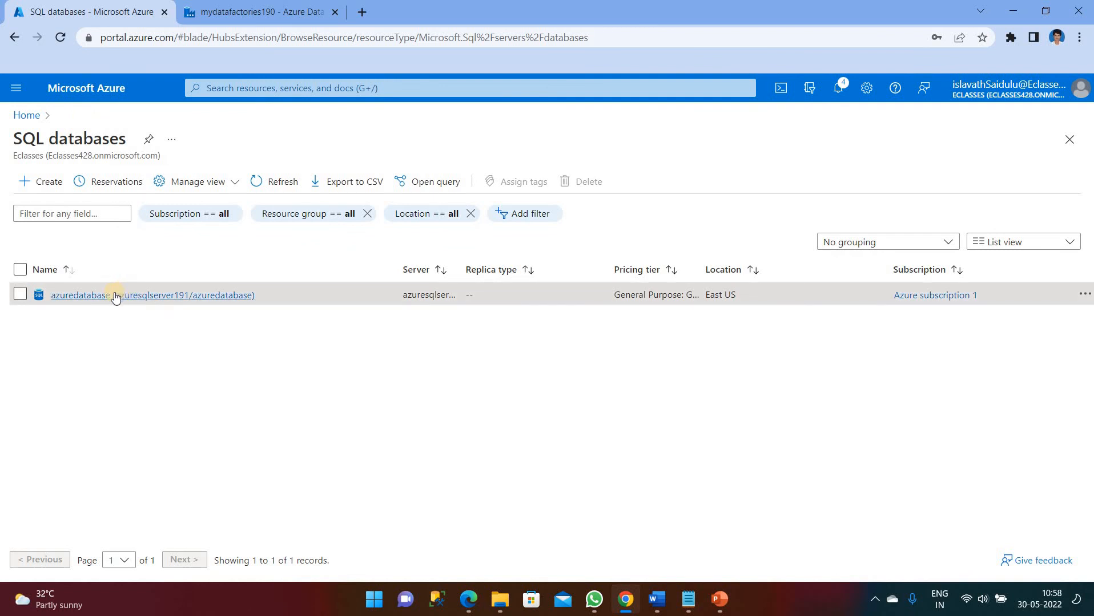
Search the portal for 'key' and open the Key vaults service.
click(254, 87)
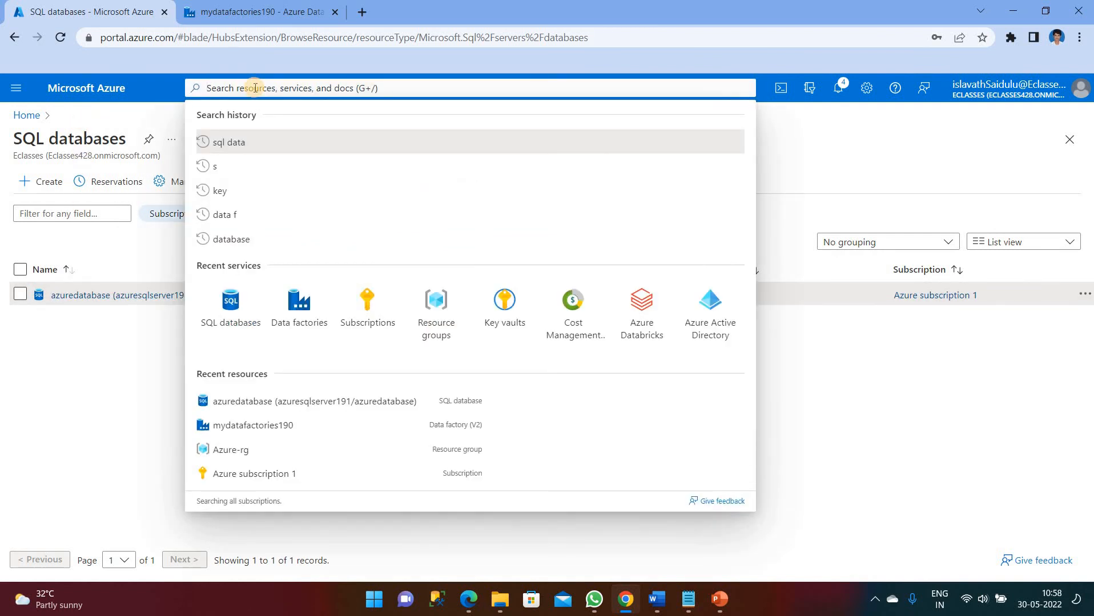
text(ke)
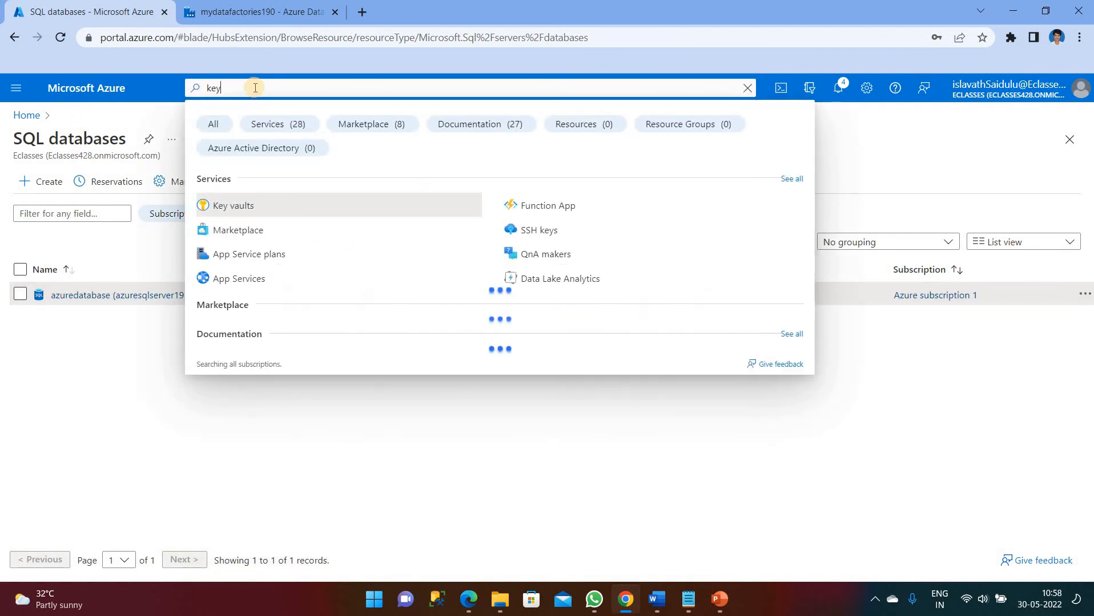
text(y)
click(237, 206)
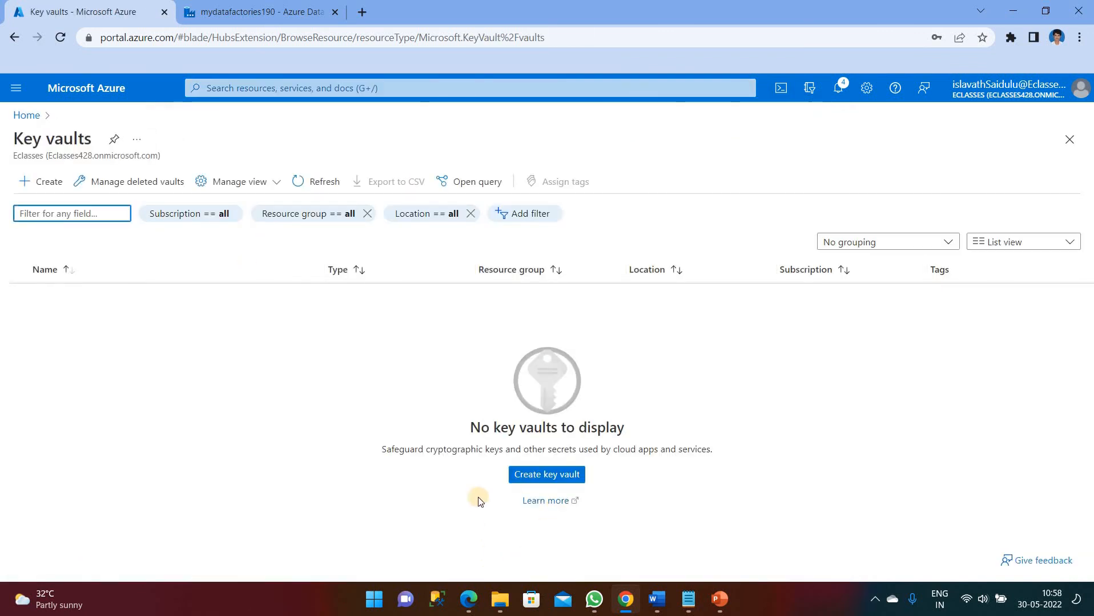
Start a new key vault in resource group Azure-rg named databasekeyvault19.
click(530, 480)
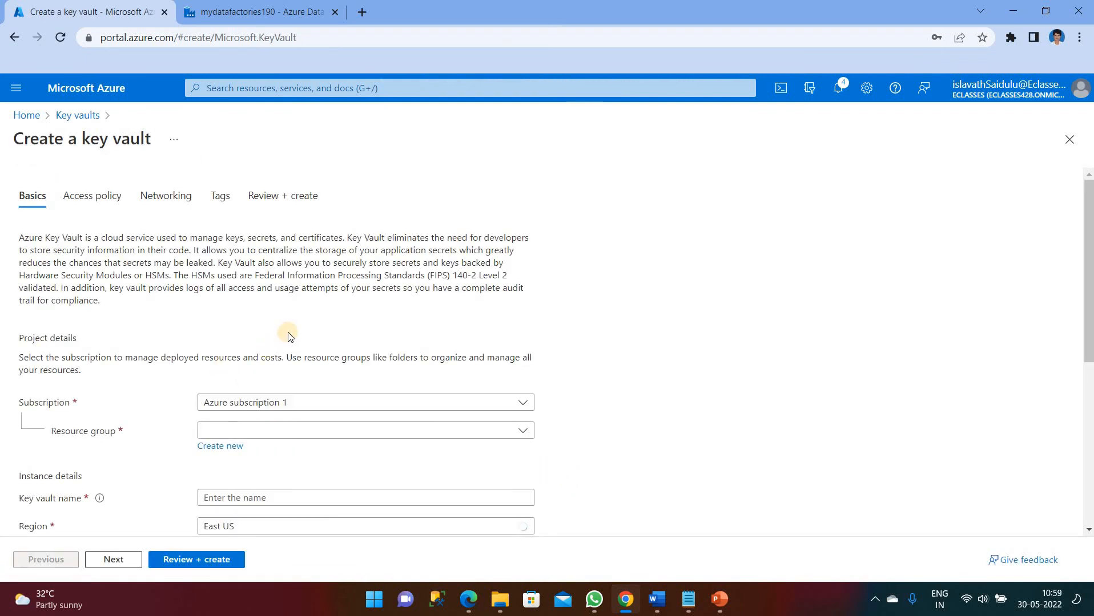
scroll(288, 332, down, 4)
click(216, 217)
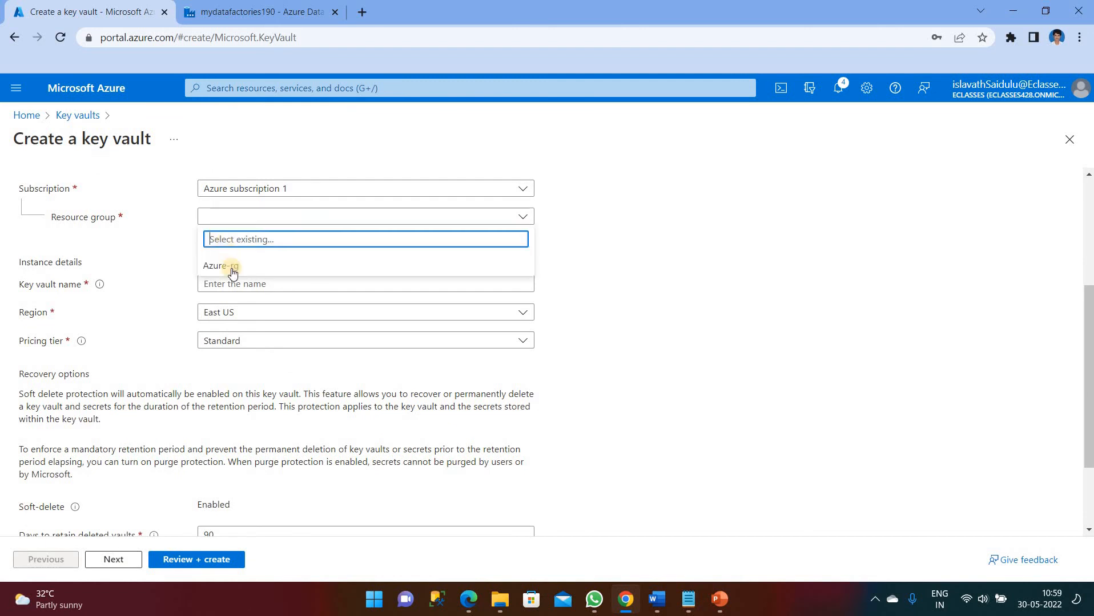
click(220, 266)
click(230, 285)
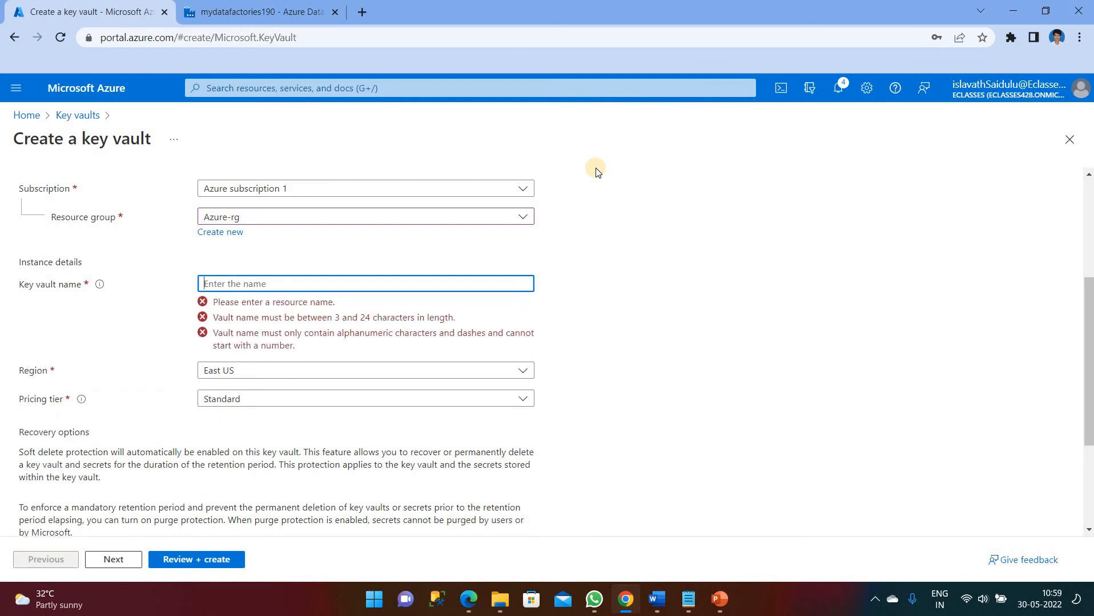
text(ta)
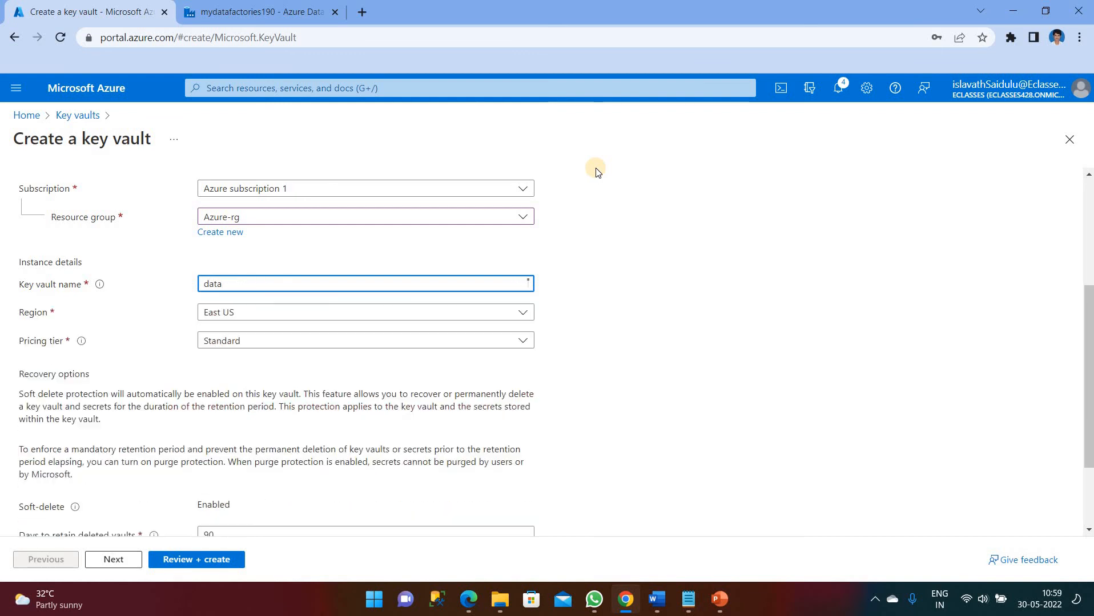
text(basekeyvault)
click(726, 339)
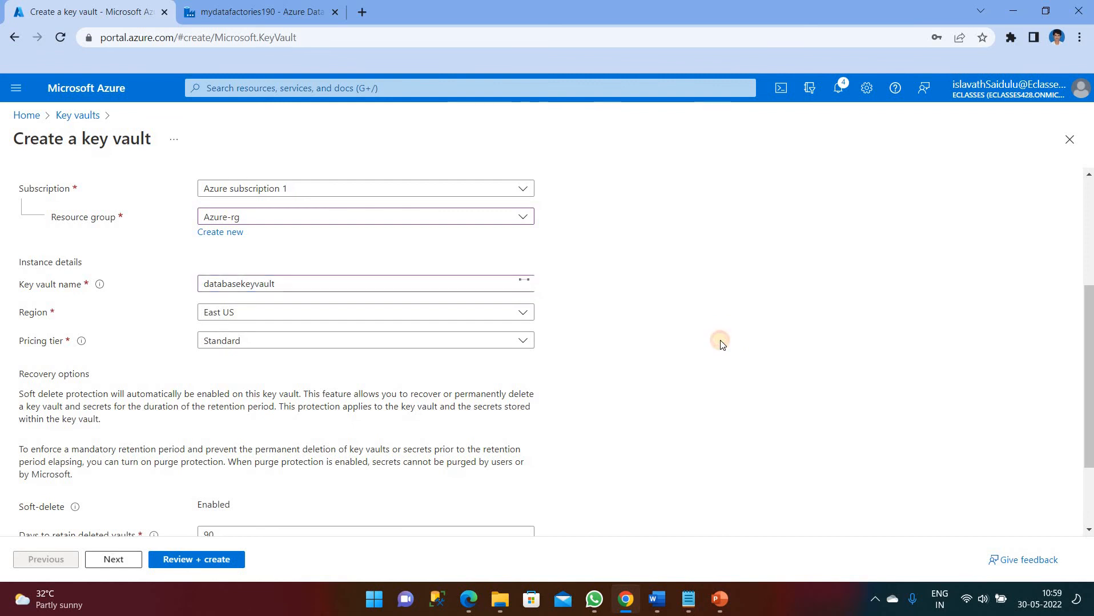
click(306, 285)
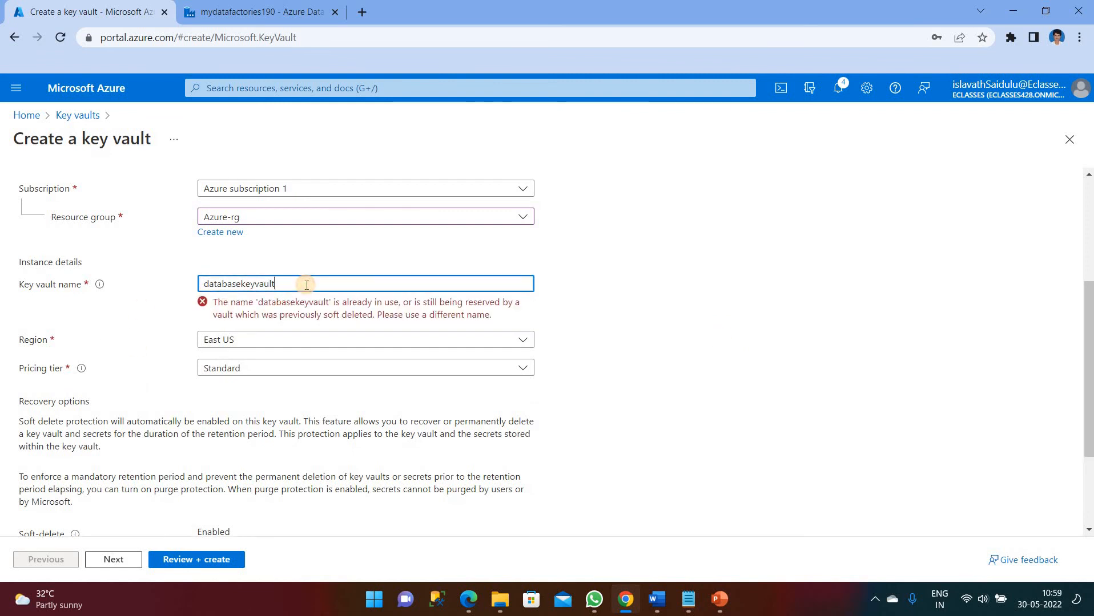
text(19)
click(630, 331)
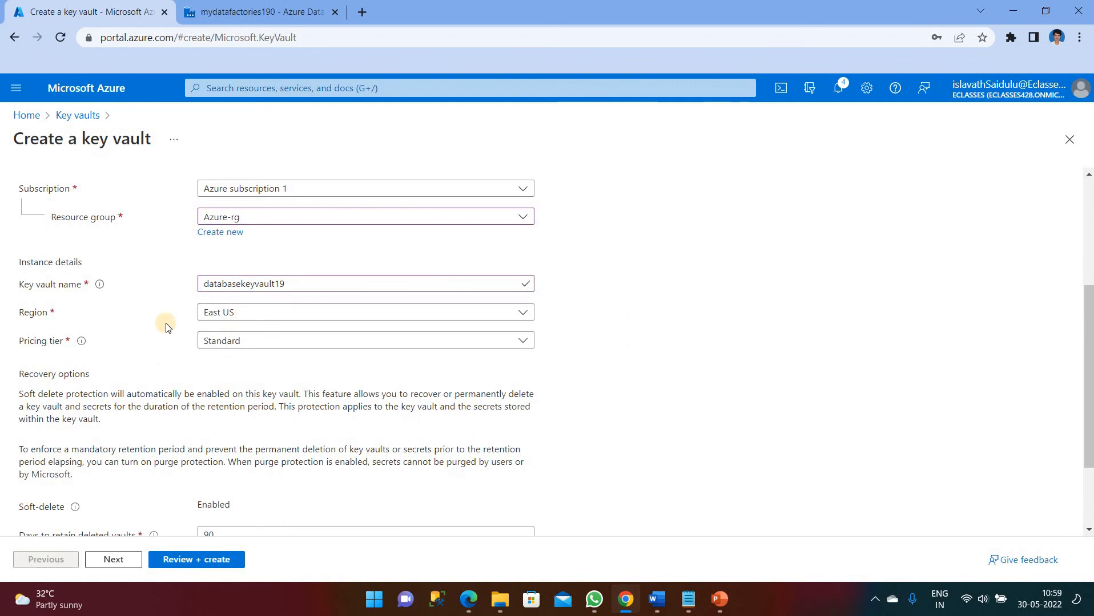
Validate the databasekeyvault19 settings with Review + create and create the vault.
scroll(166, 320, down, 2)
click(190, 562)
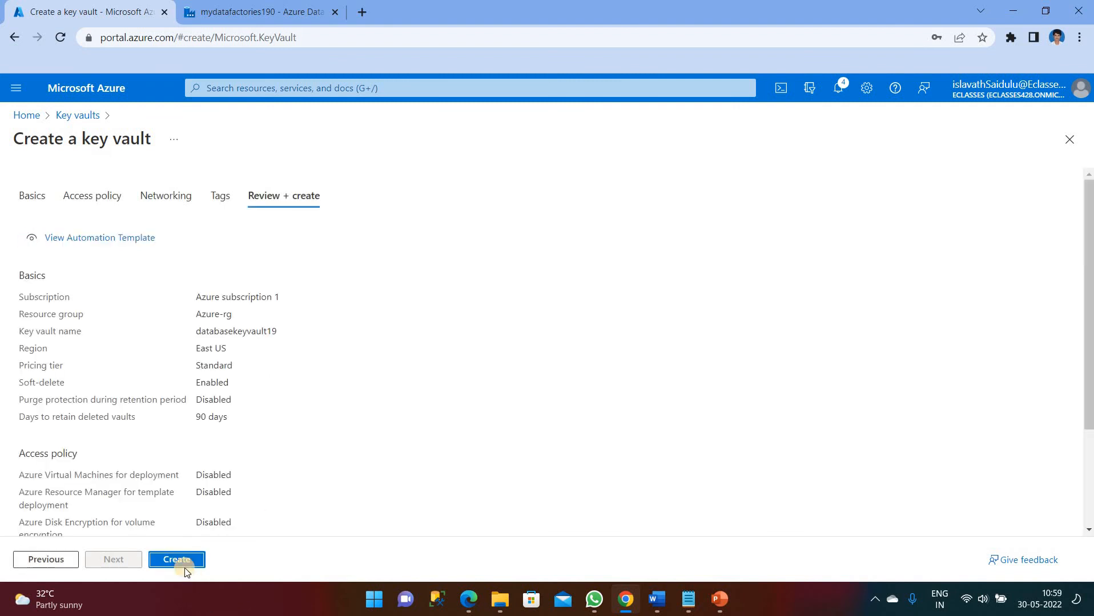
click(181, 563)
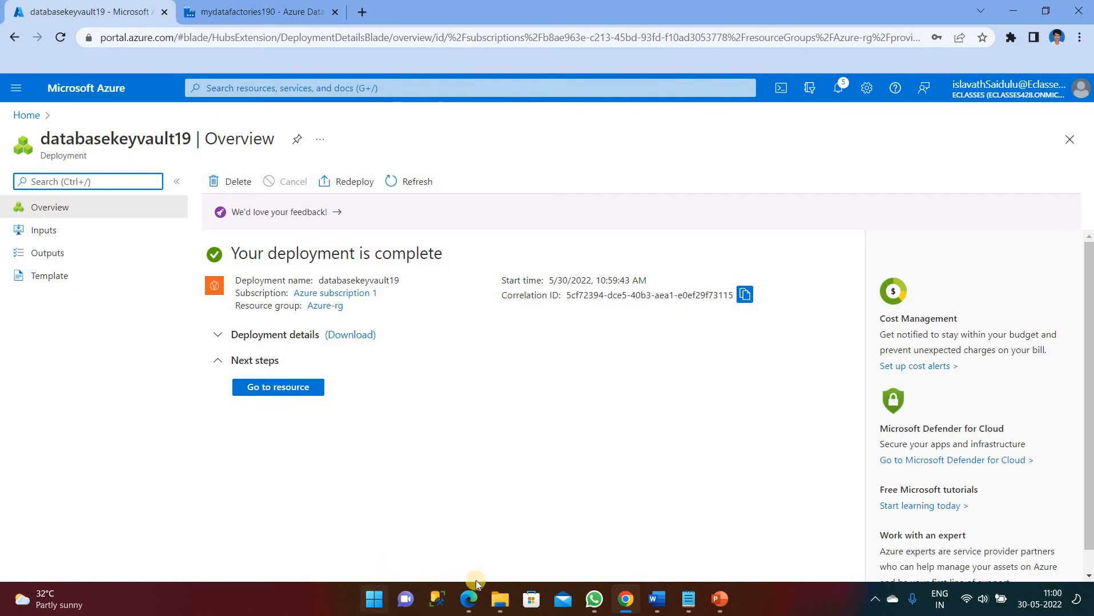
Go to the deployed databasekeyvault19 resource and open its Secrets page.
click(272, 390)
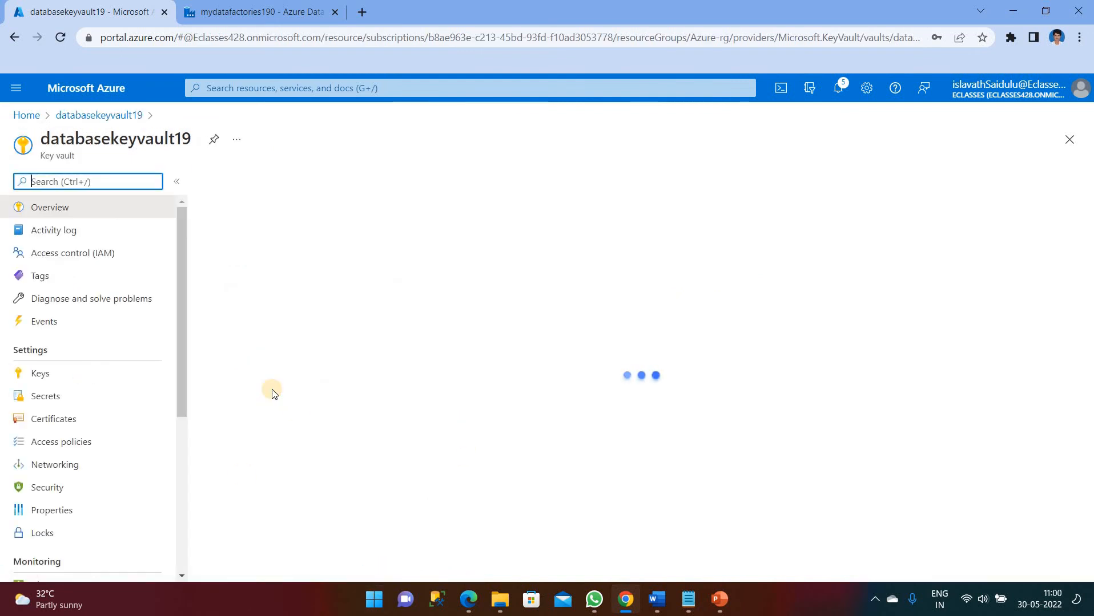
click(686, 605)
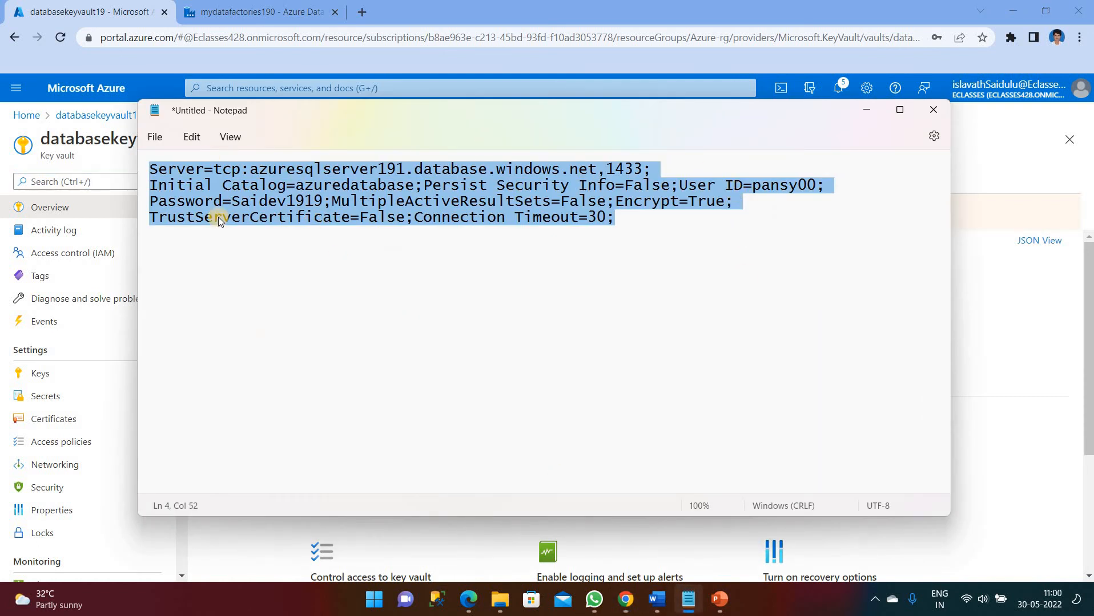
click(865, 111)
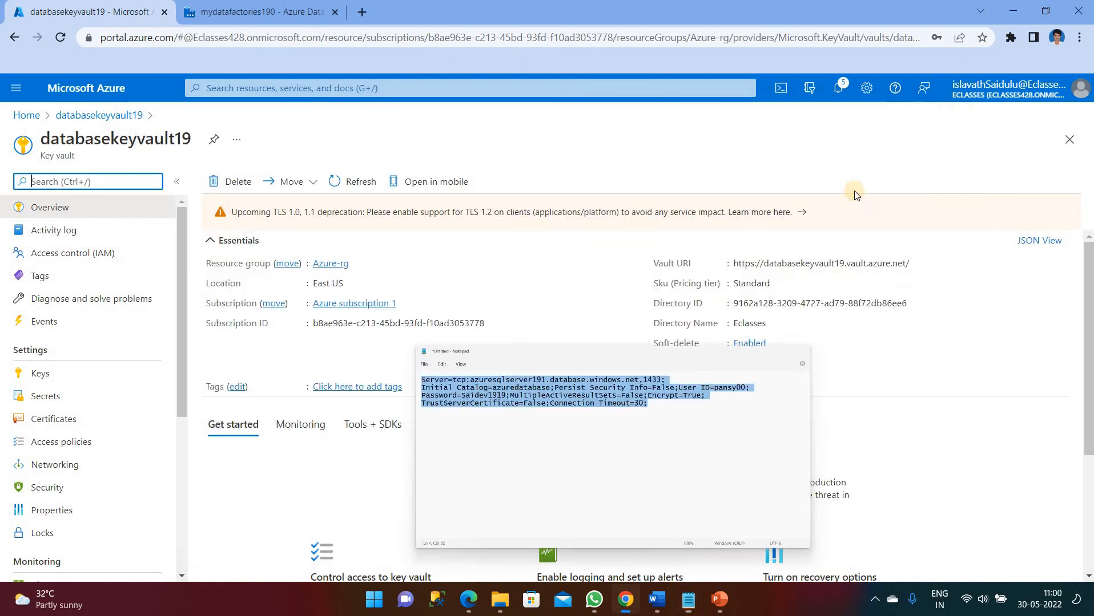
click(45, 402)
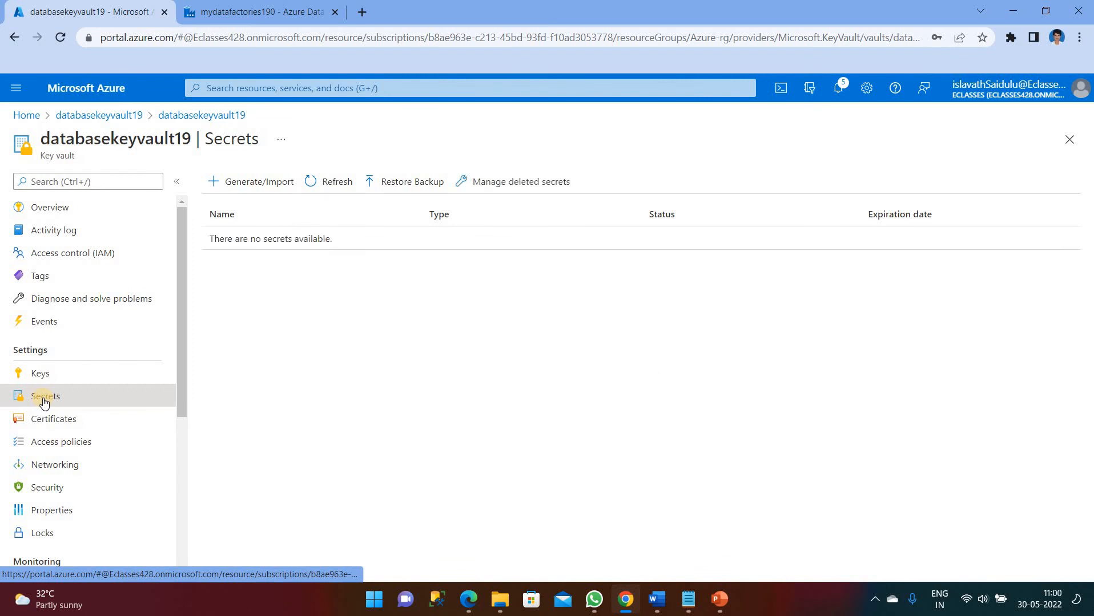
Create secret mysecretinfo with an expiration date, pasting the SQL connection string as its value.
click(265, 183)
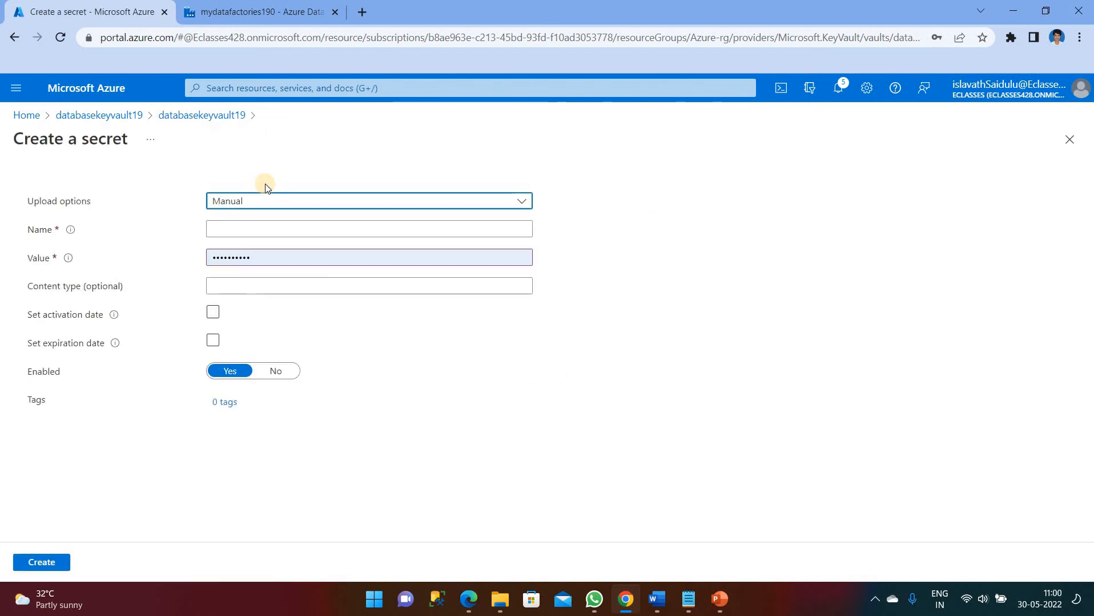
click(248, 231)
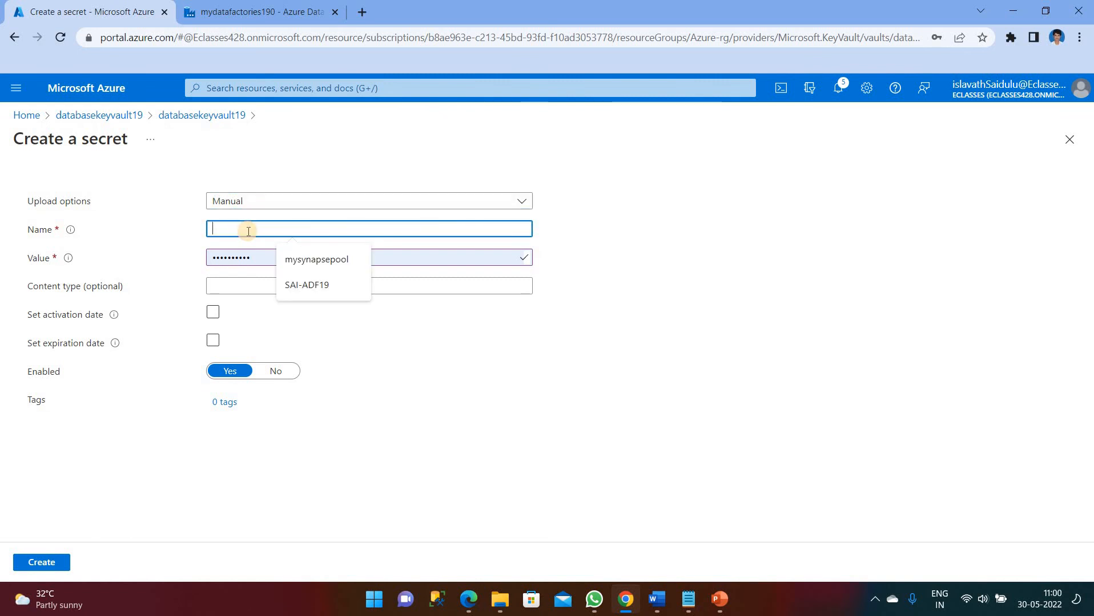
text(mys)
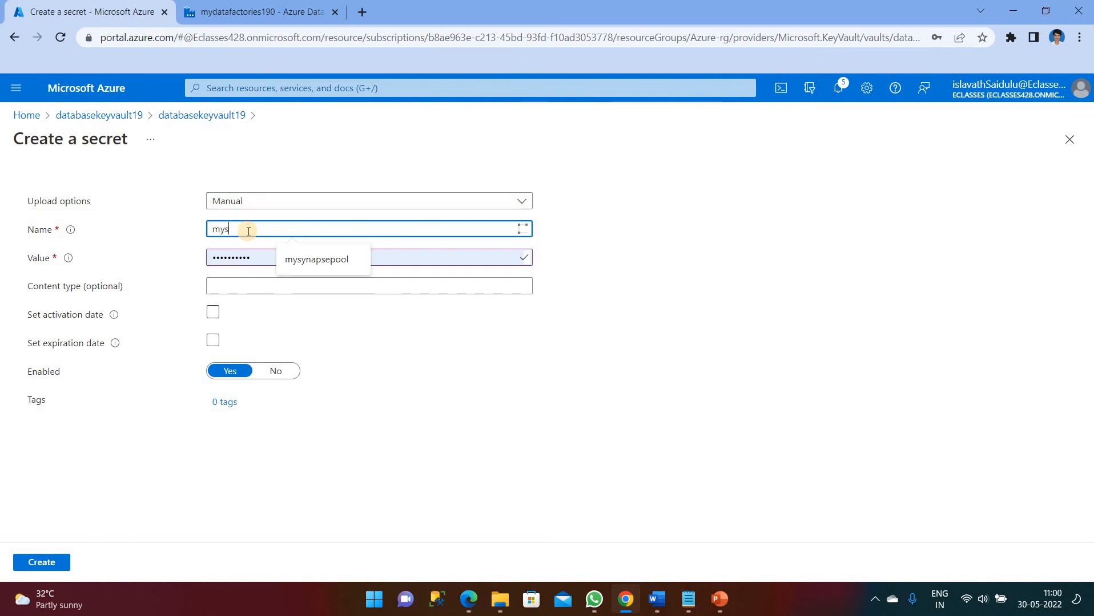
text(ecretinfo)
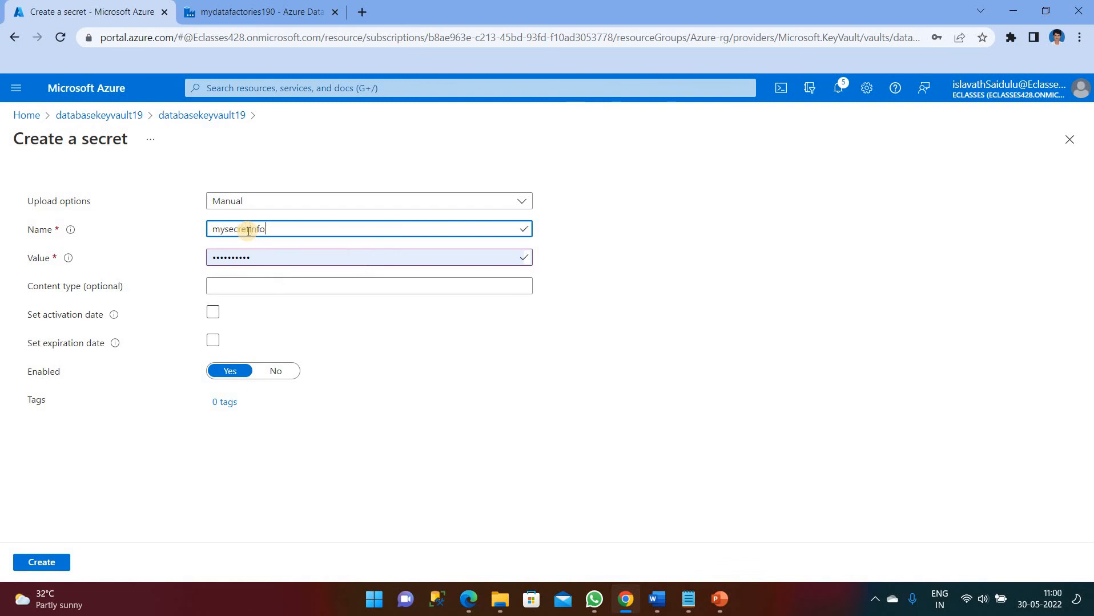
click(330, 337)
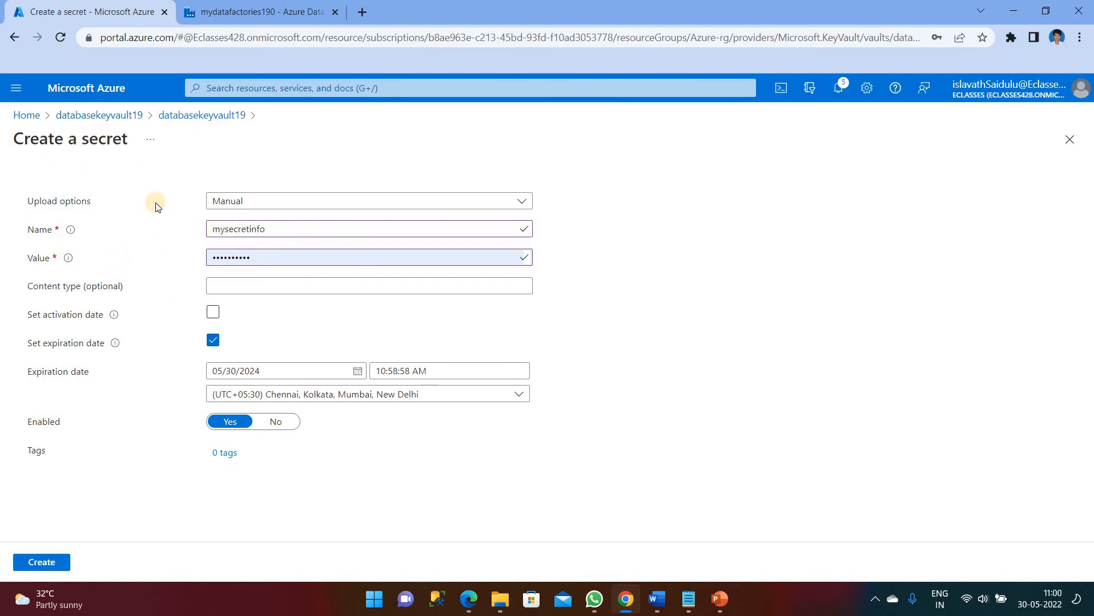
click(262, 254)
key(BackSpace)
key(BackSpace)
key(BackSpace)
key(BackSpace)
key(BackSpace)
key(BackSpace)
key(BackSpace)
key(BackSpace)
key(BackSpace)
key(BackSpace)
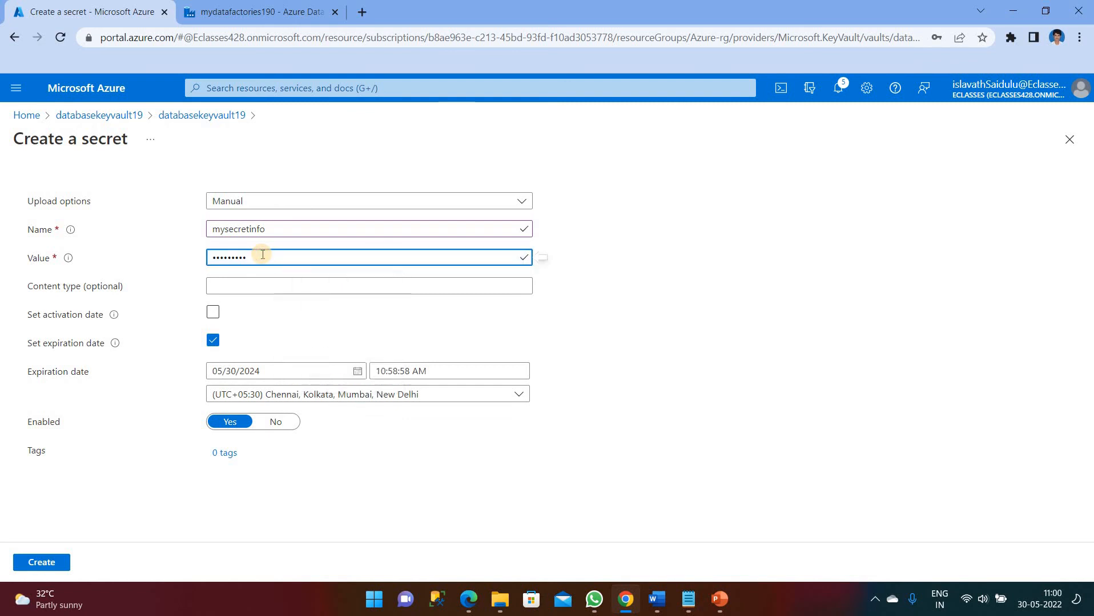
click(688, 599)
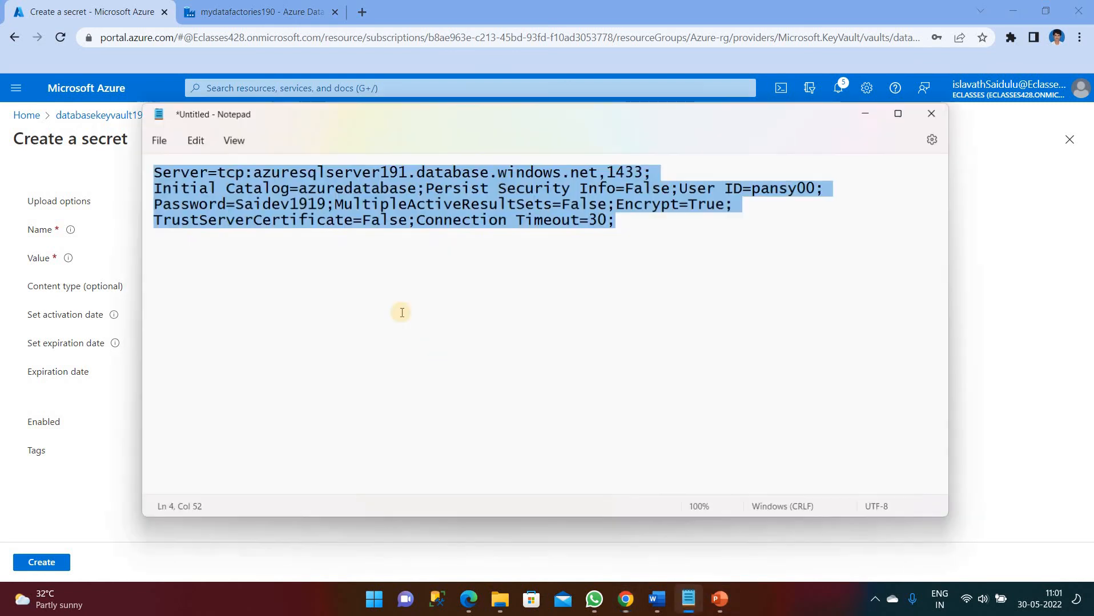
click(626, 598)
key(ctrl+v)
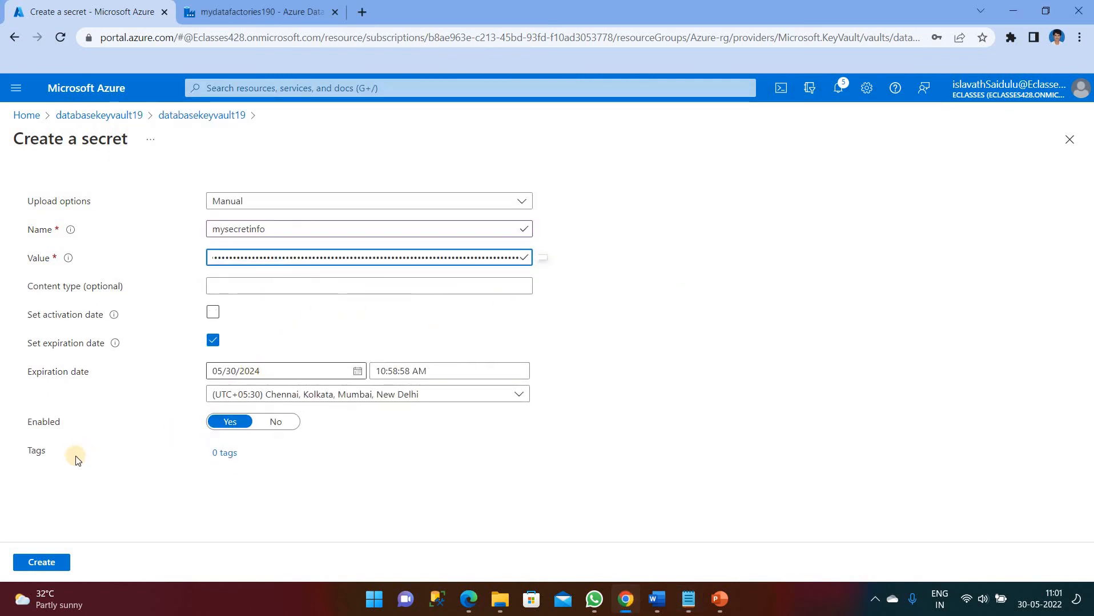
click(40, 564)
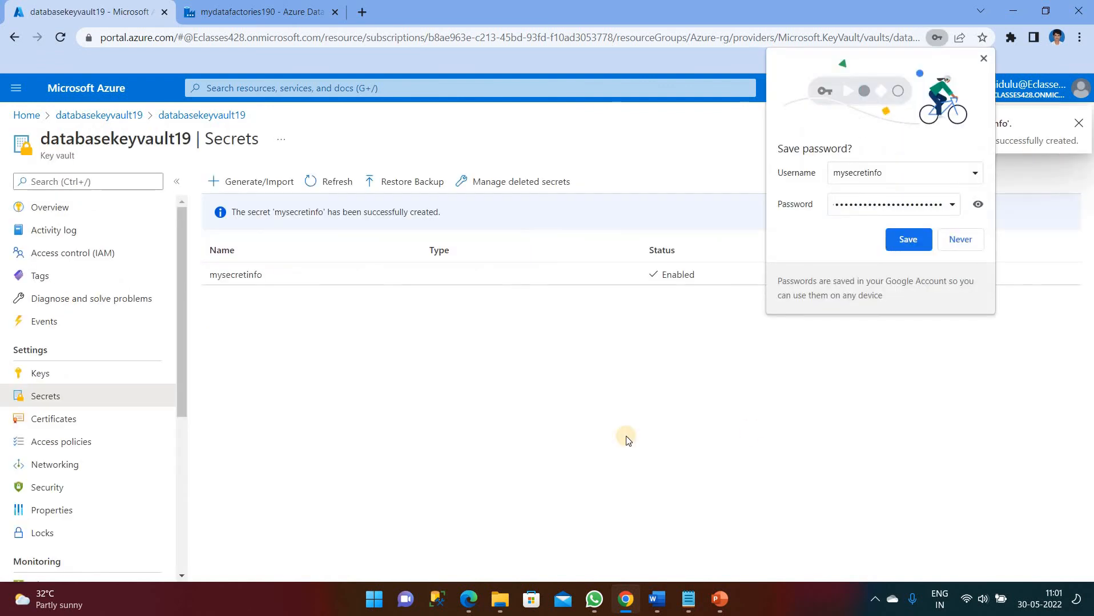
click(957, 244)
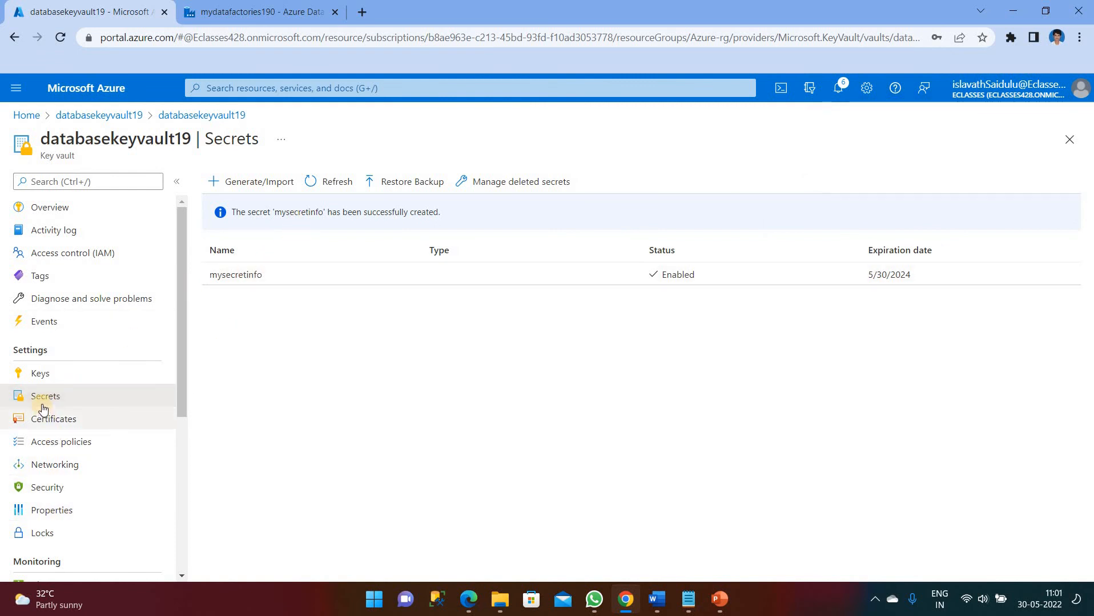
Remove the user's access policy and start a new one using the Key, Secret, & Certificate Management template.
click(64, 448)
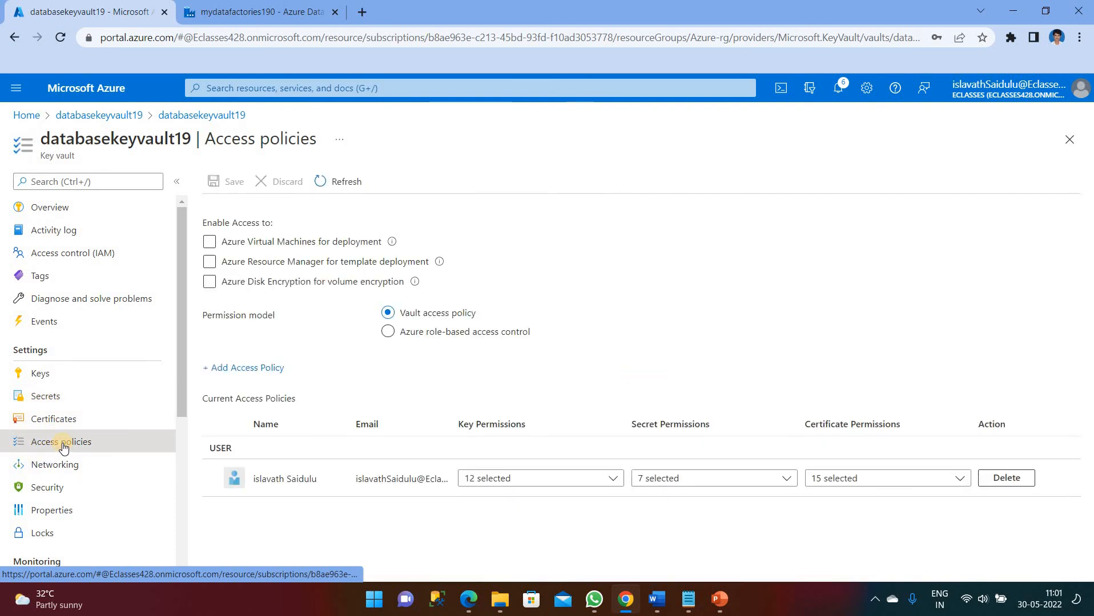
click(1008, 481)
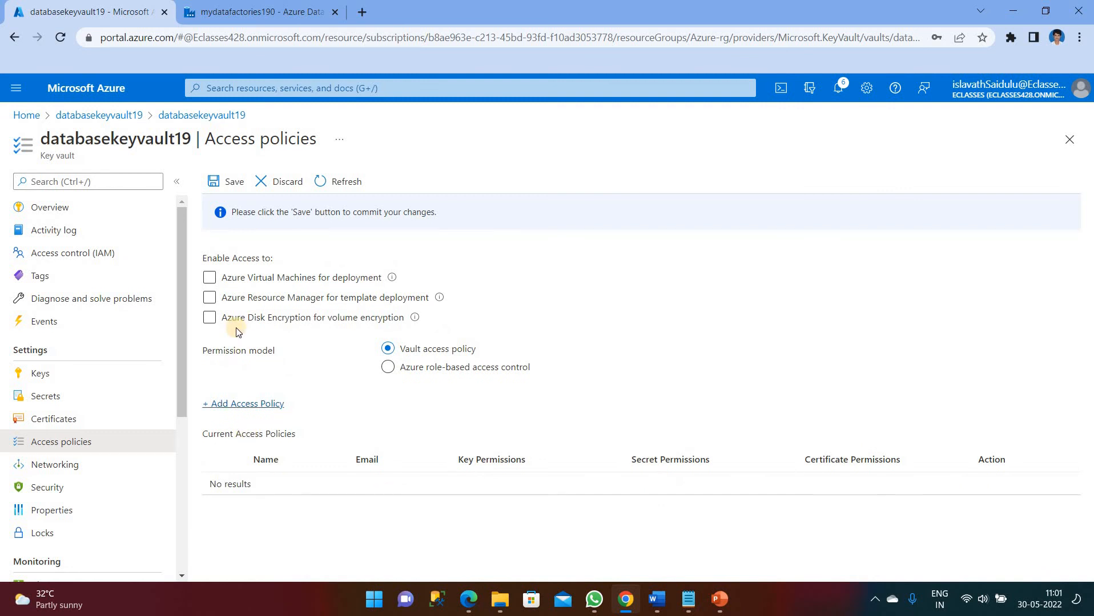
click(254, 409)
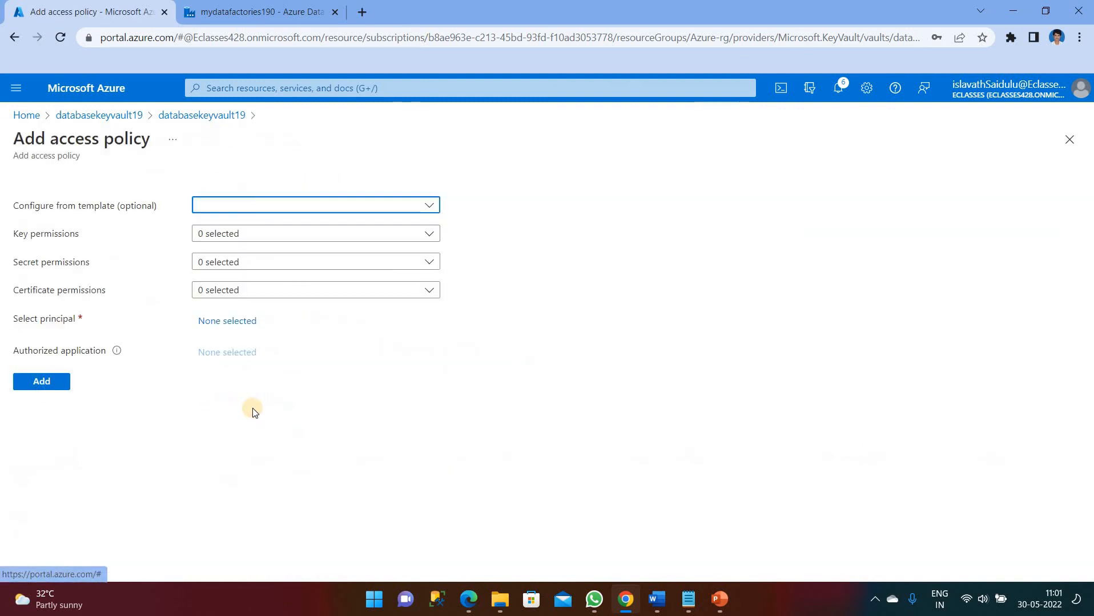
click(232, 211)
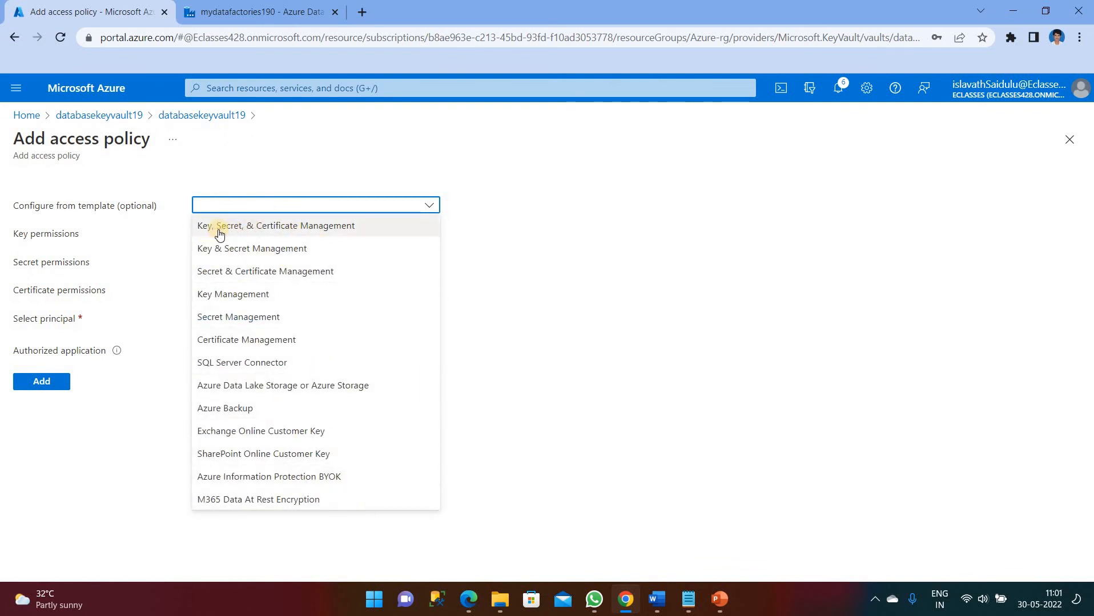
click(275, 233)
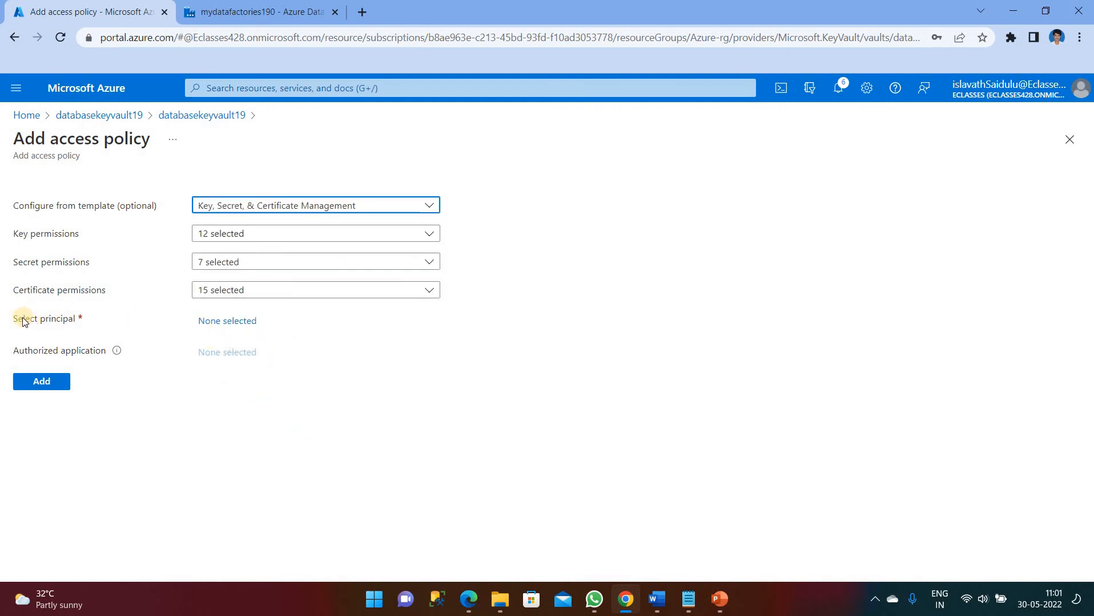
Select mydatafactories190 as the policy principal and add the access policy.
click(219, 323)
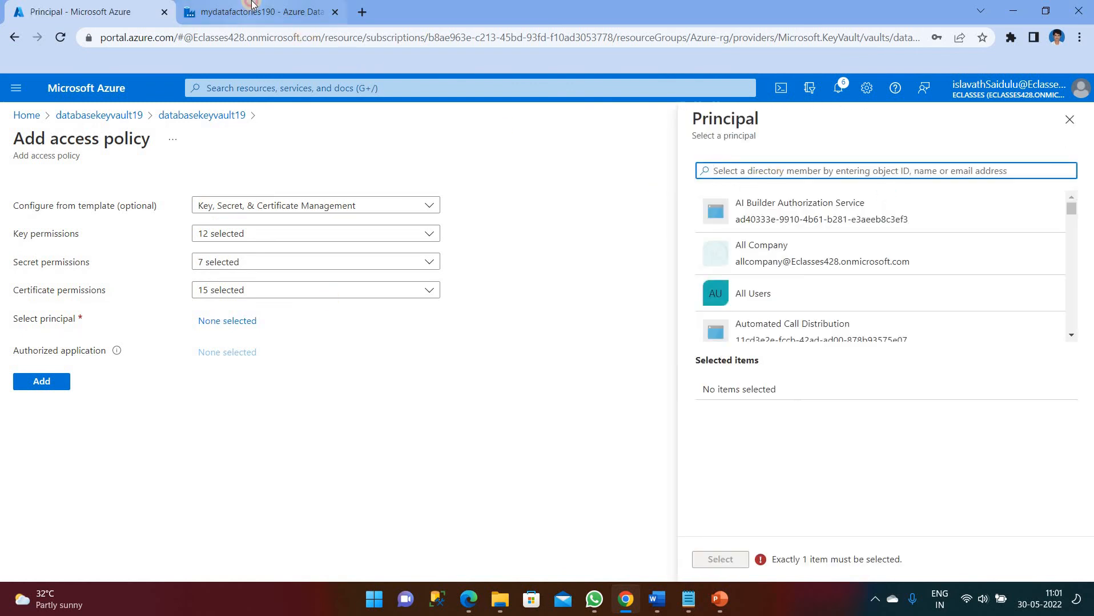
click(279, 12)
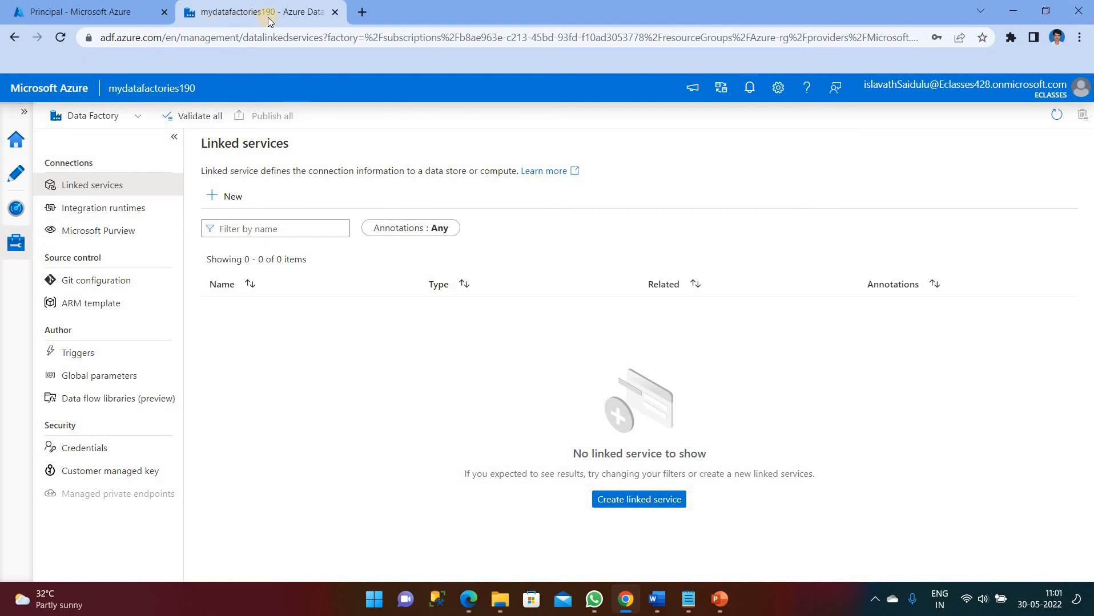
click(624, 610)
click(626, 606)
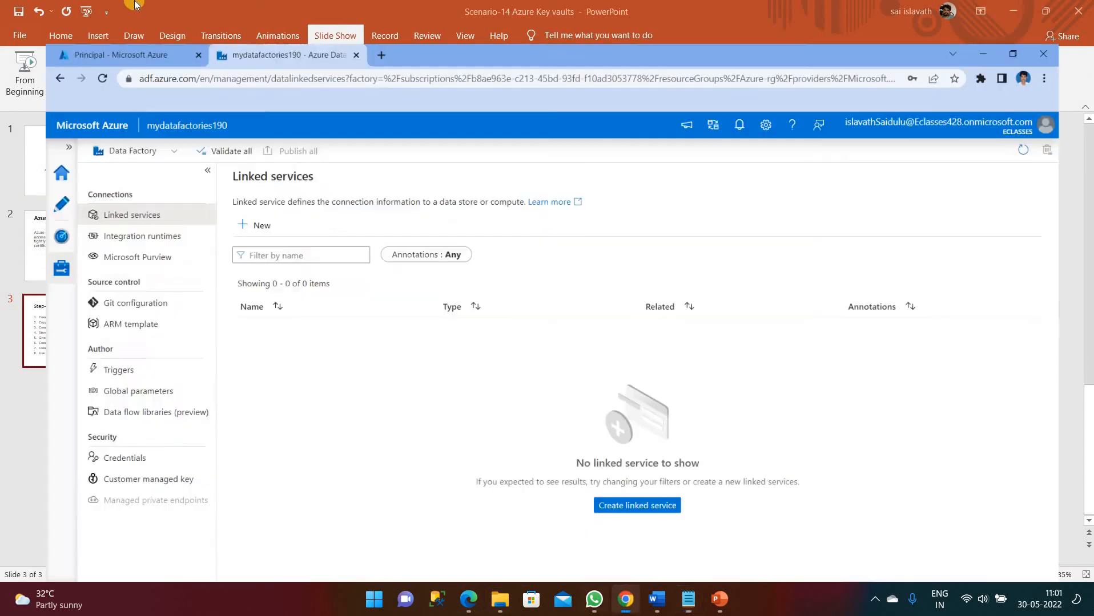
click(116, 10)
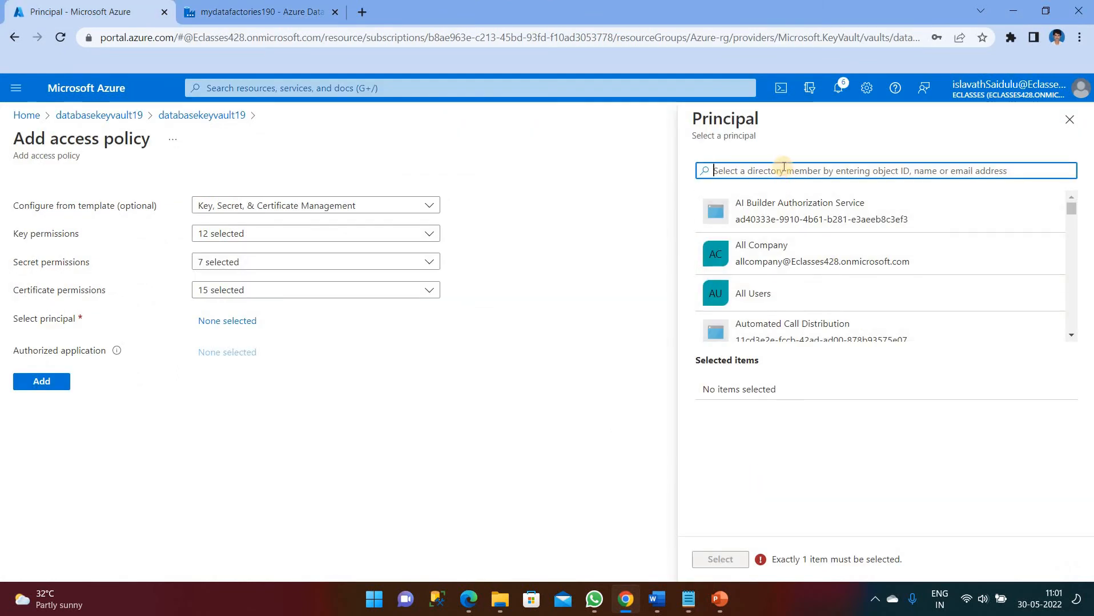
text(mydata)
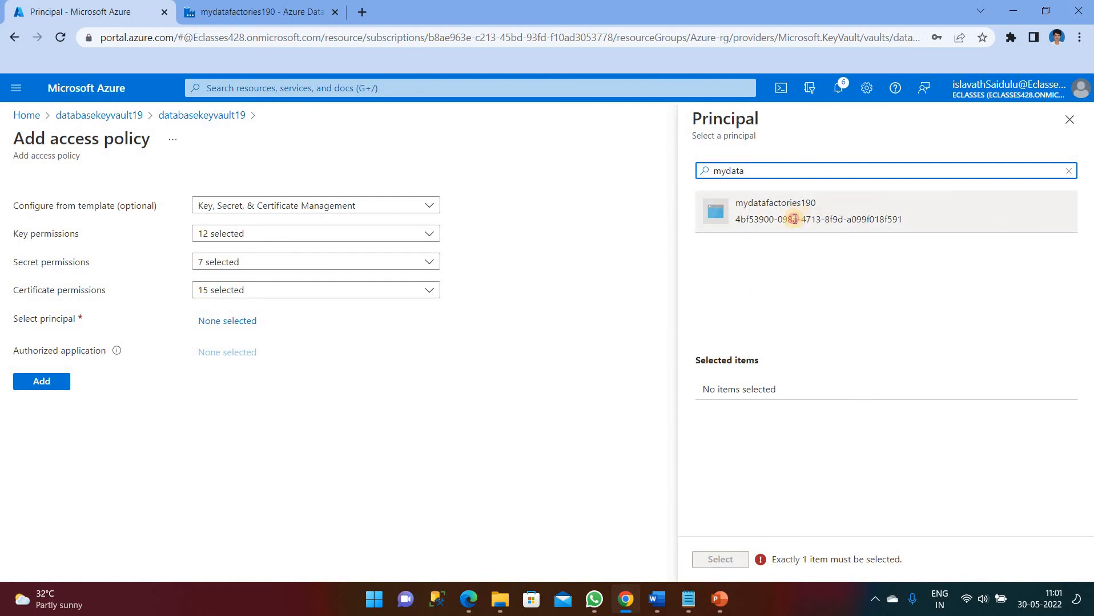
click(794, 220)
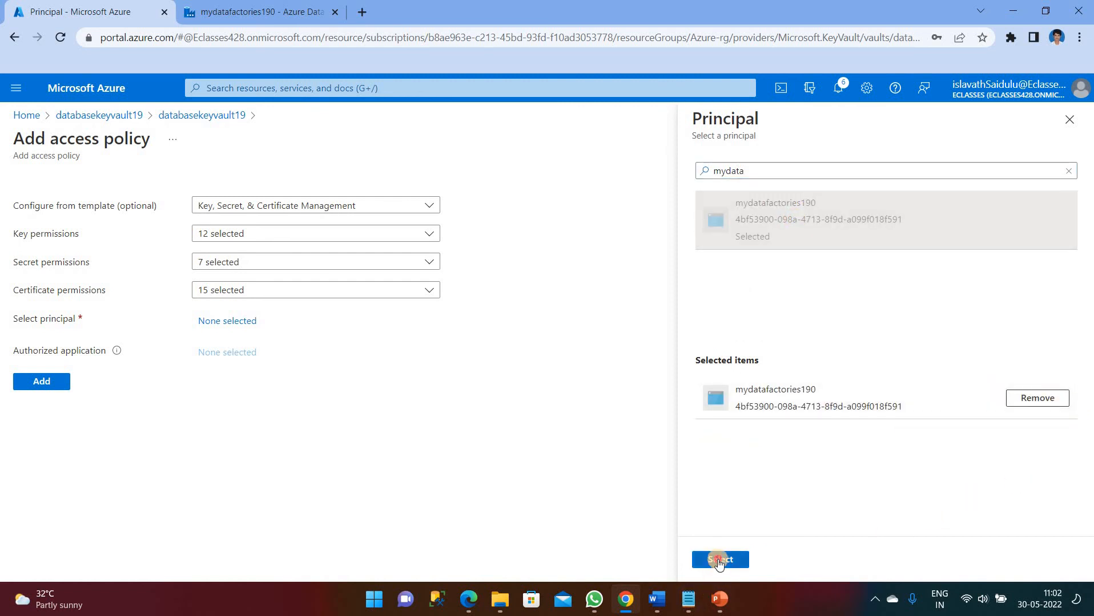
click(718, 560)
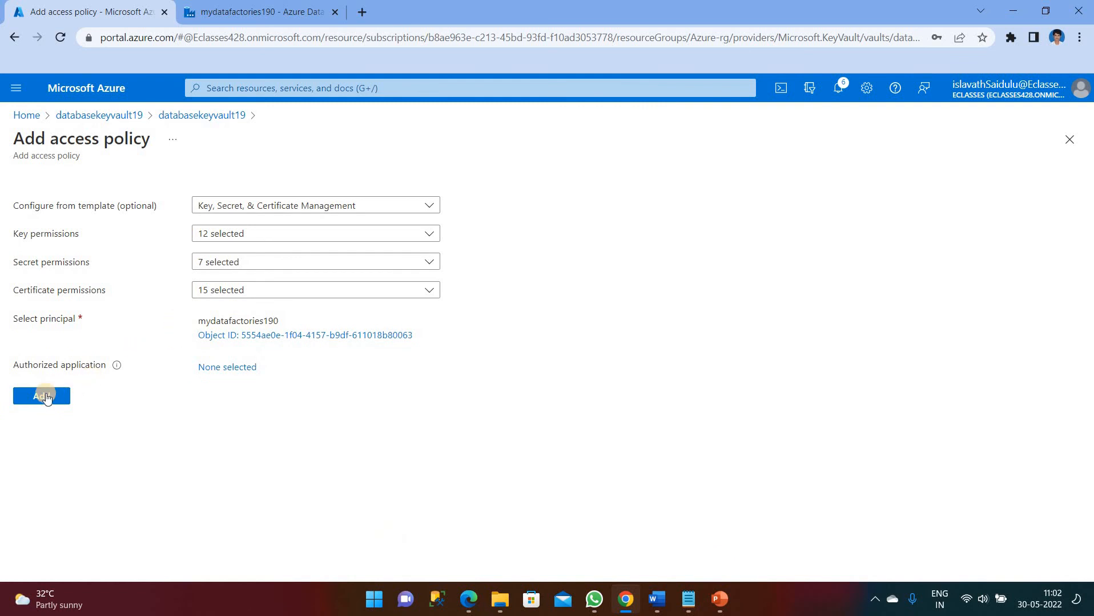
click(44, 396)
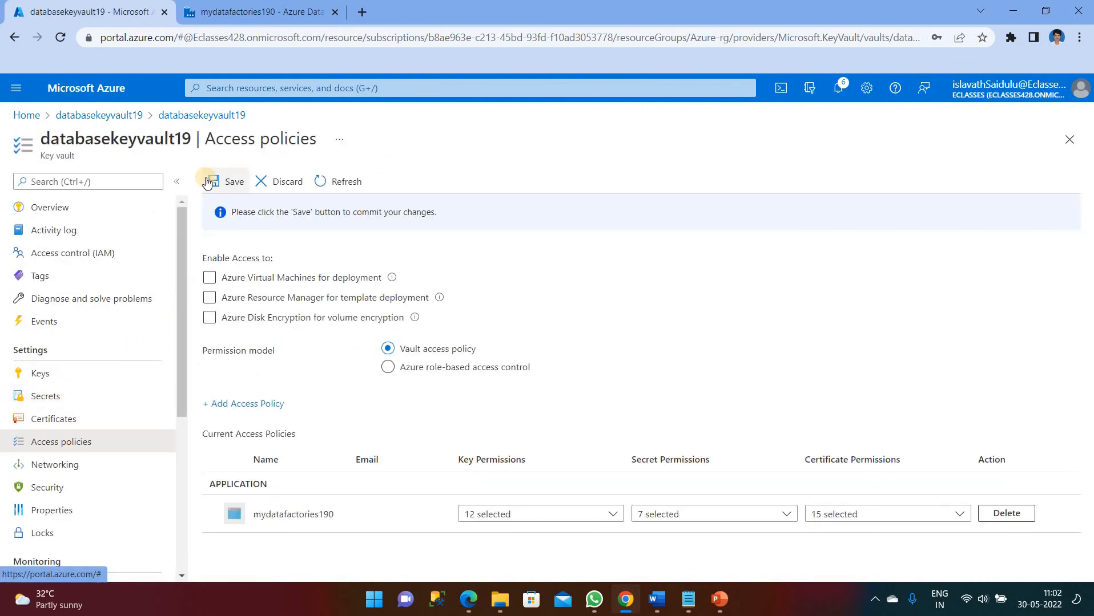
Save and confirm the databasekeyvault19 access policy, then return to the mydatafactories190 Data Factory tab.
click(213, 183)
click(229, 241)
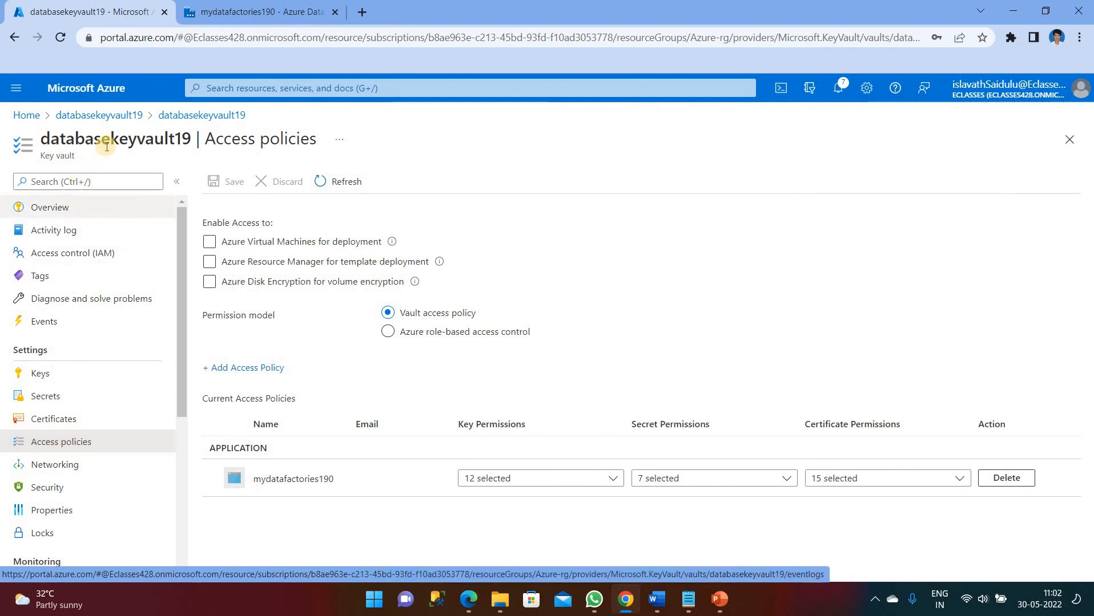
click(262, 10)
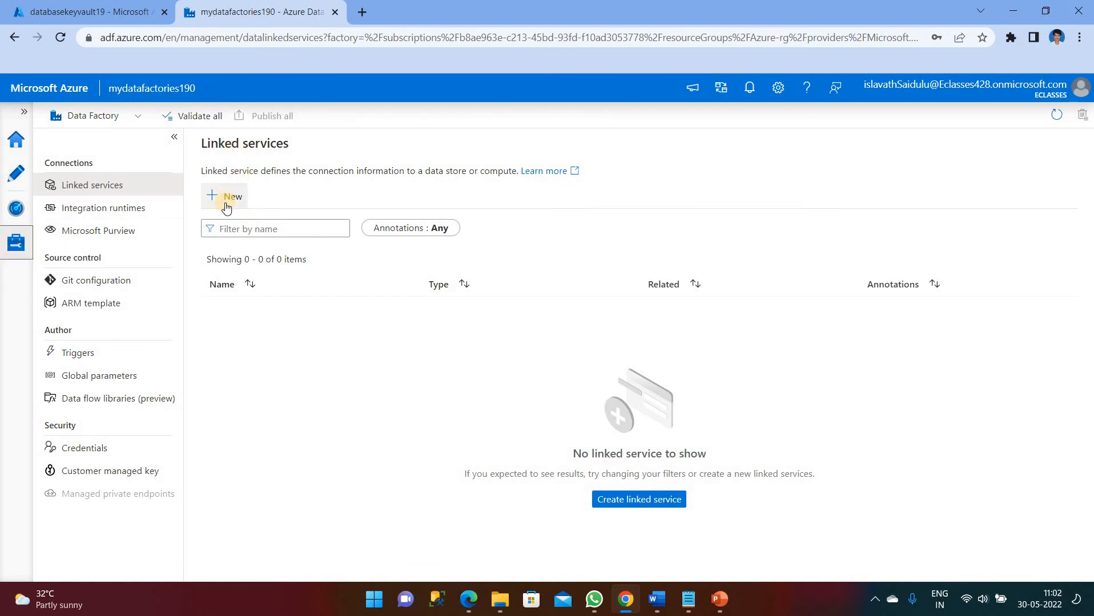
Start a new Azure Key Vault linked service from the 'key' search results.
click(721, 604)
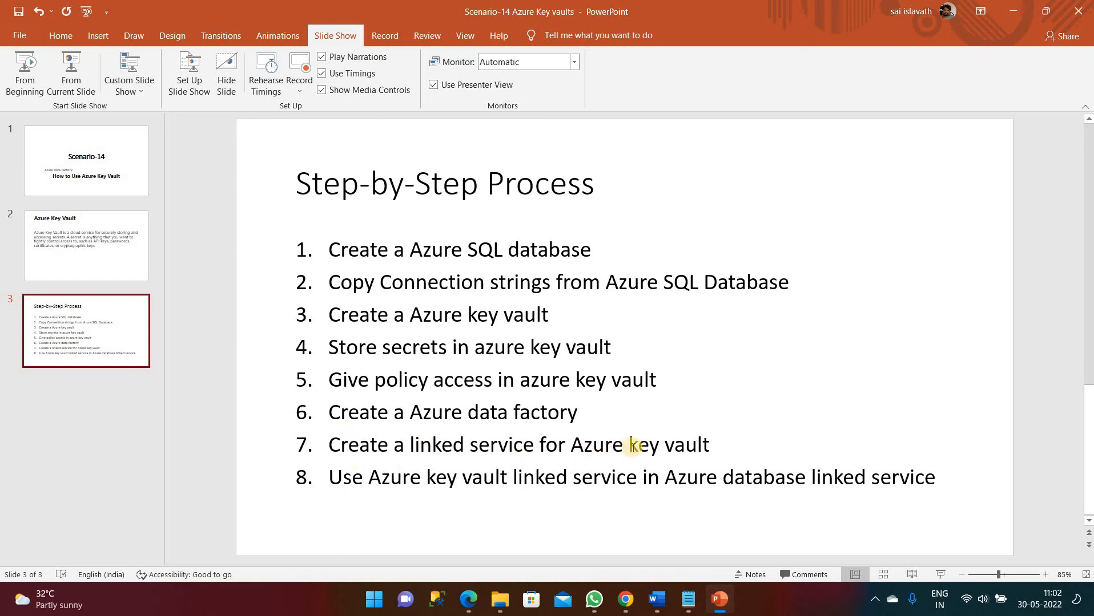
click(627, 601)
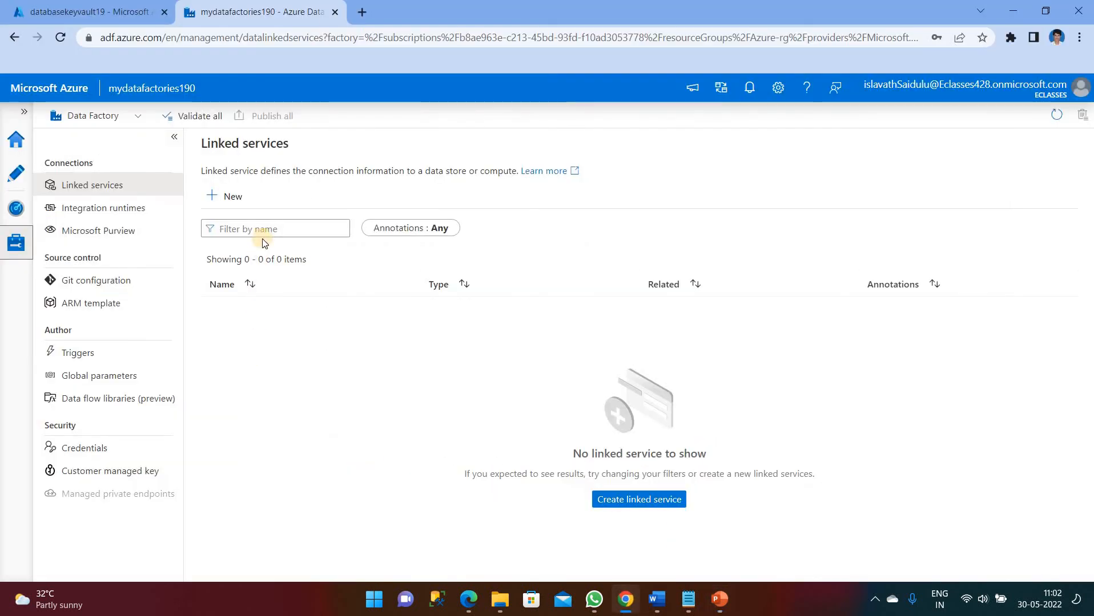
click(239, 207)
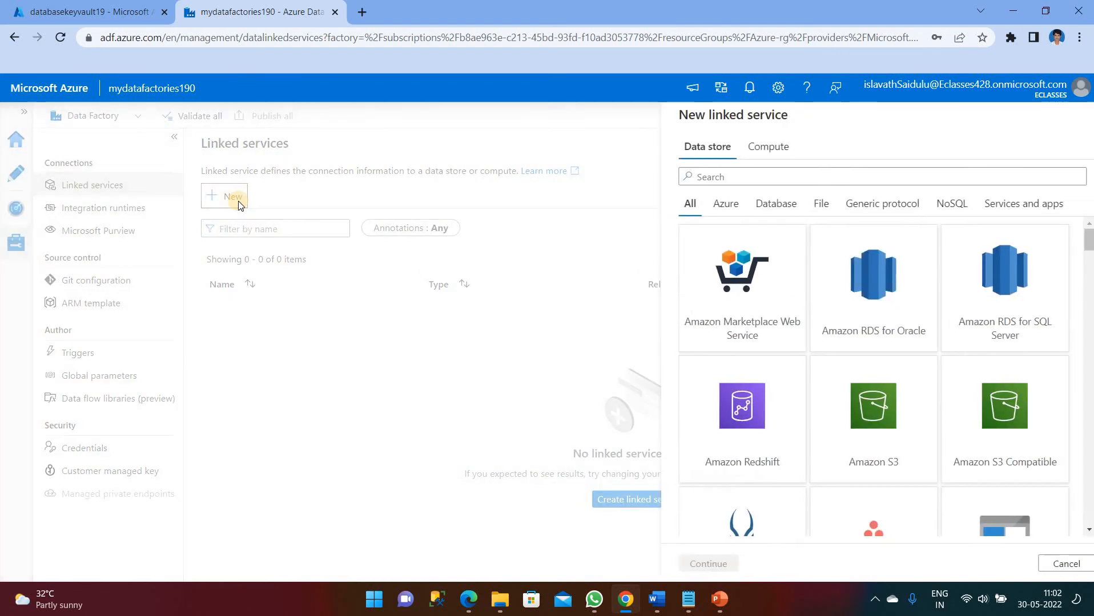
text(key)
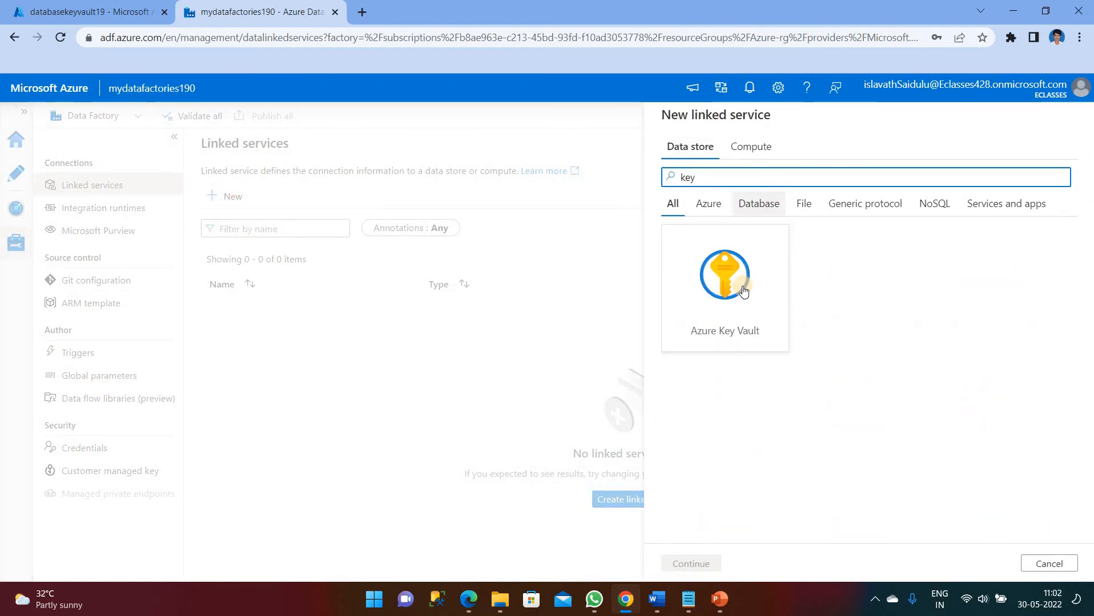
click(742, 291)
double_click(742, 291)
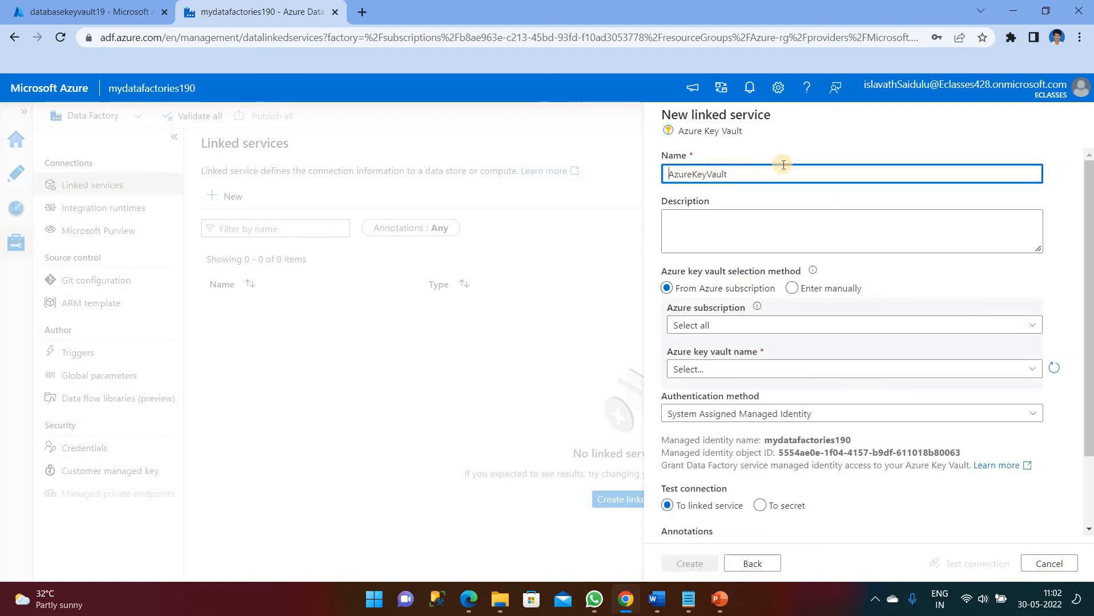
Name it ls_AzureKeyVault, point it at databasekeyvault19, test the connection and create it.
text(_)
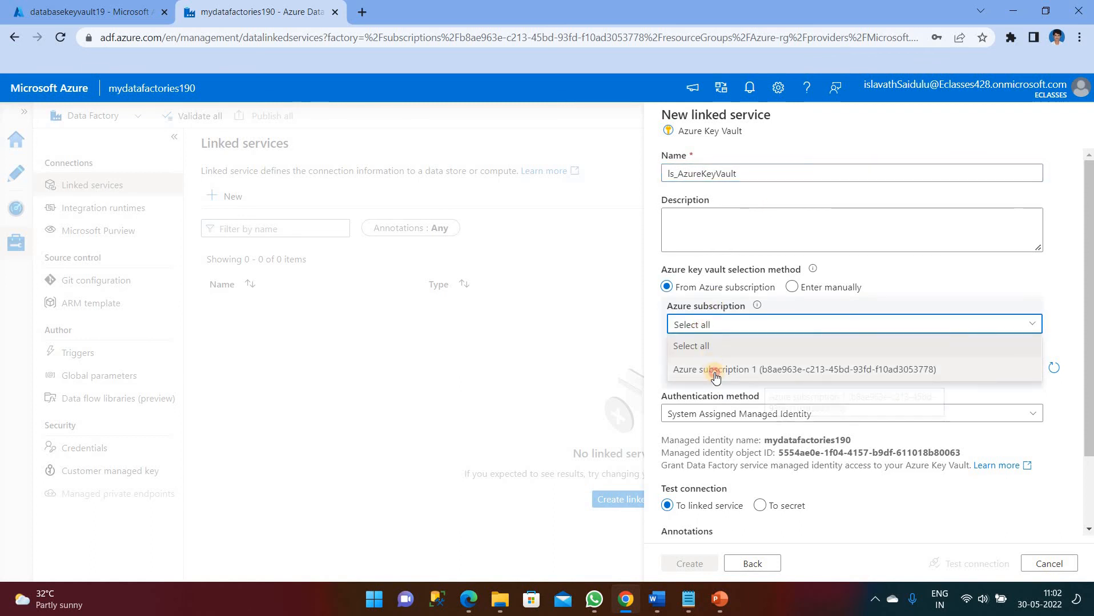
click(715, 377)
click(707, 368)
click(767, 441)
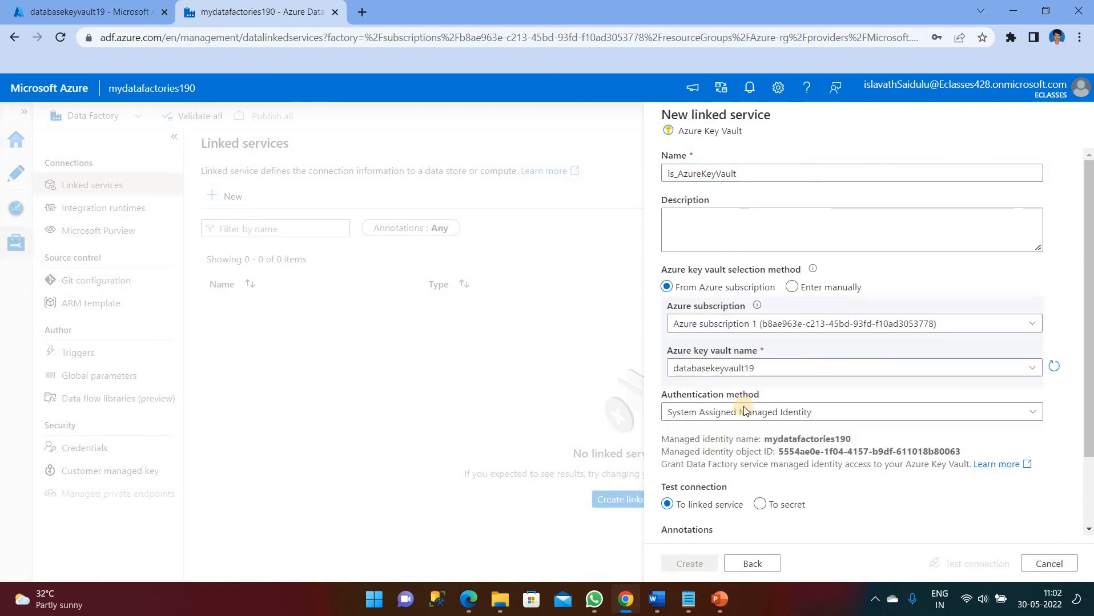
scroll(776, 365, down, 2)
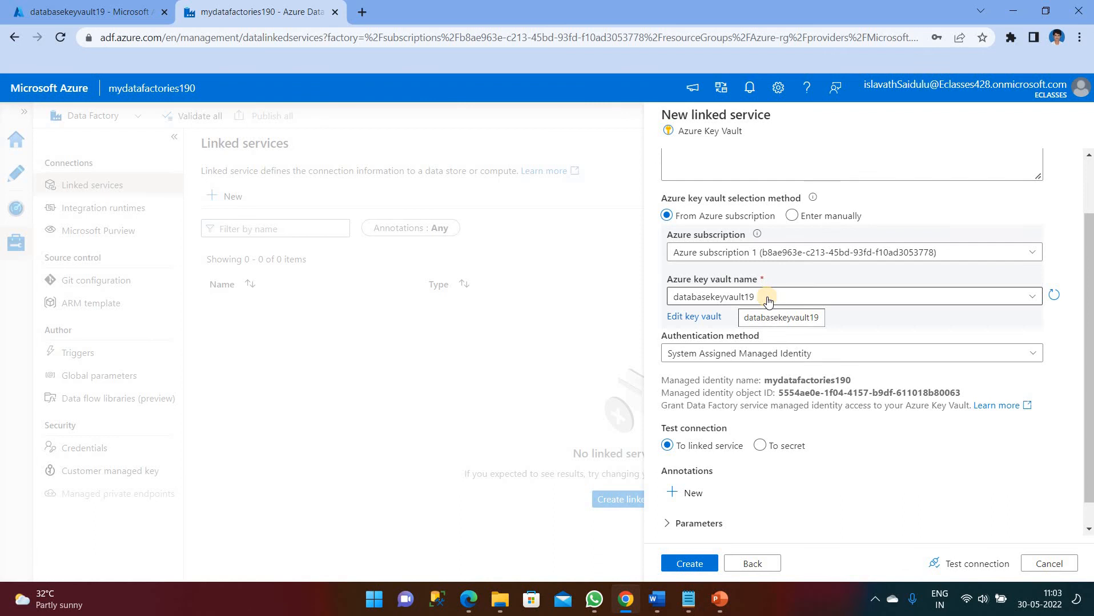
scroll(845, 331, down, 1)
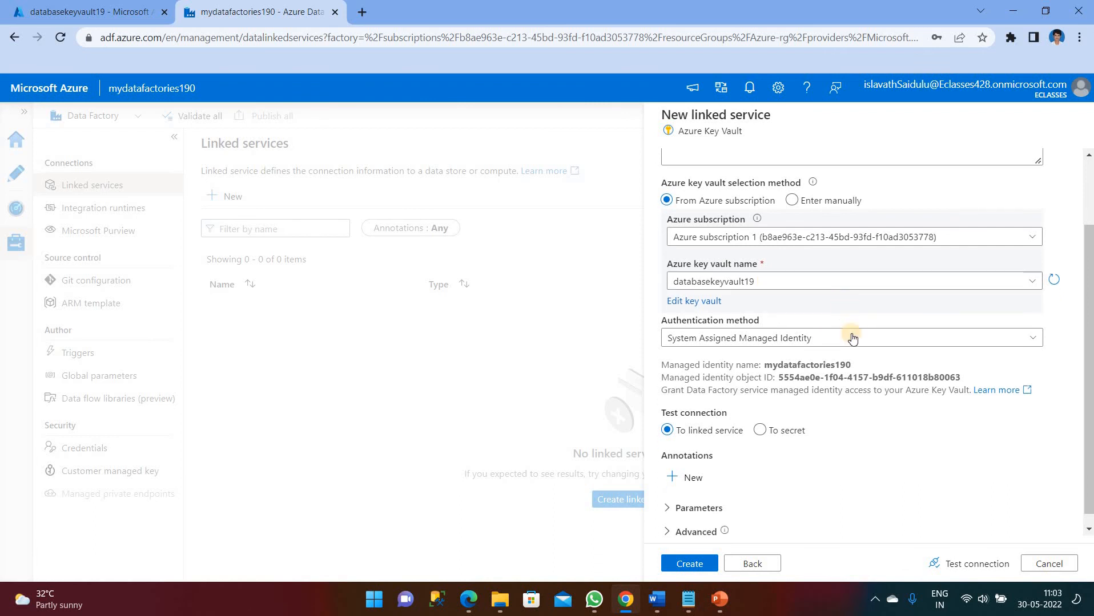
click(978, 565)
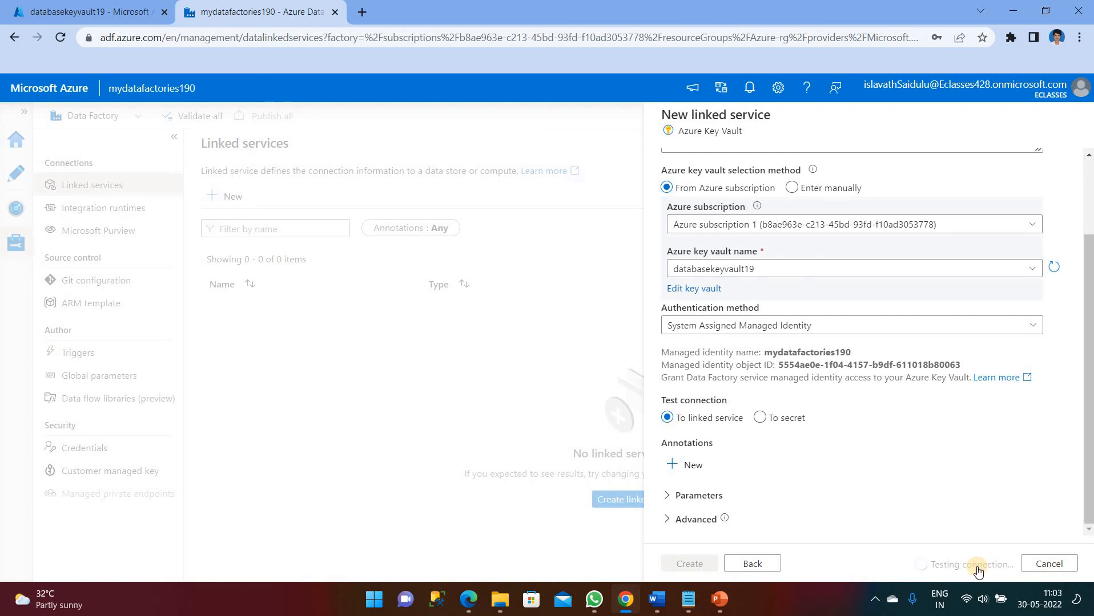
click(685, 565)
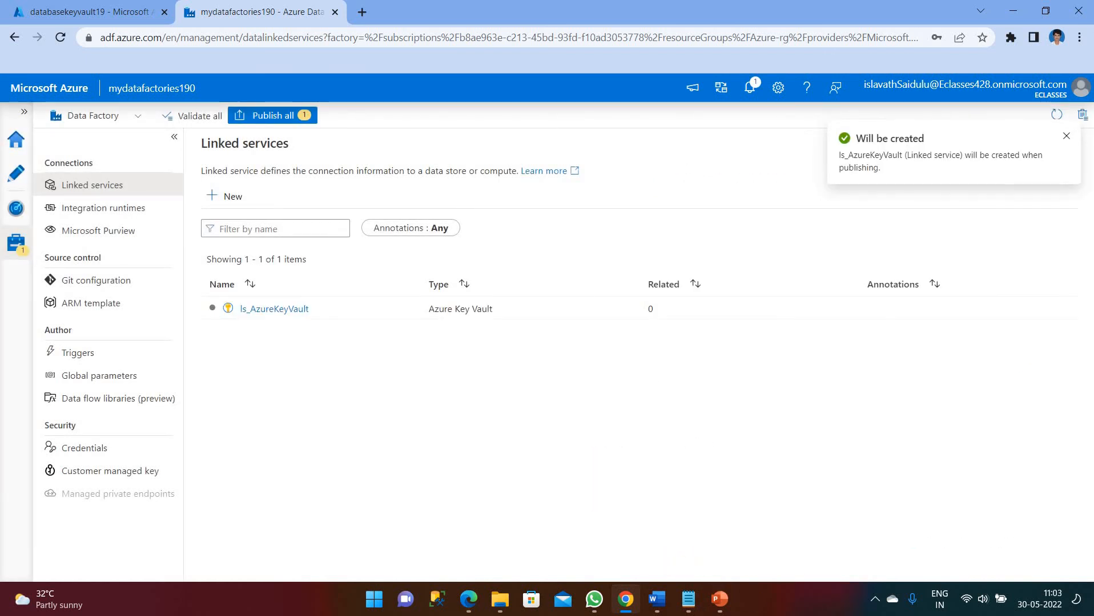
click(1066, 137)
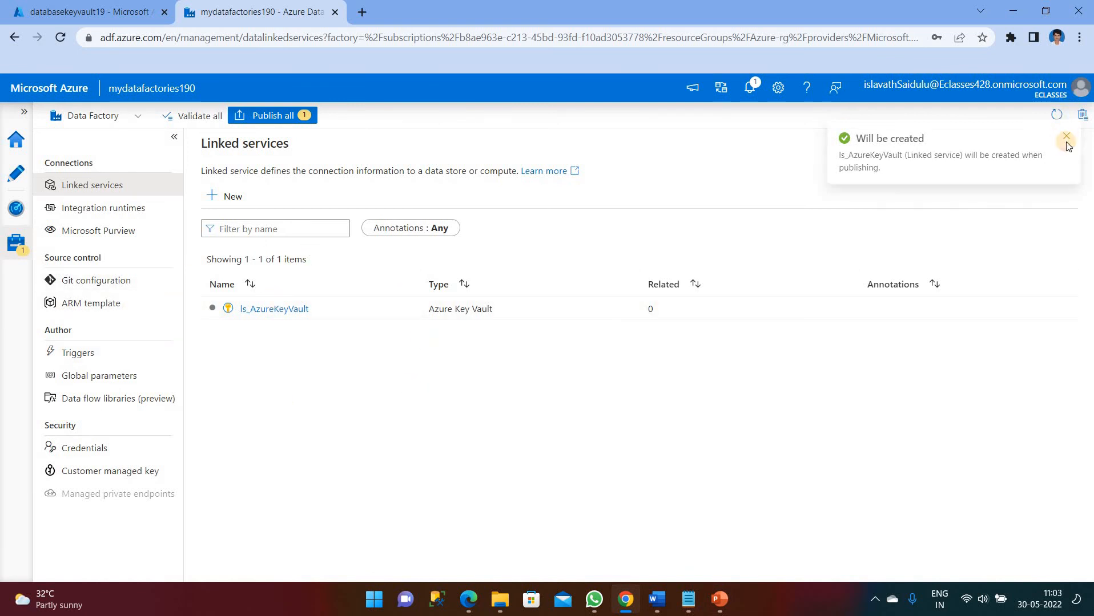
Open an Azure SQL Database linked service form named ls_AzureSqlDatabase and review its connection fields.
click(240, 195)
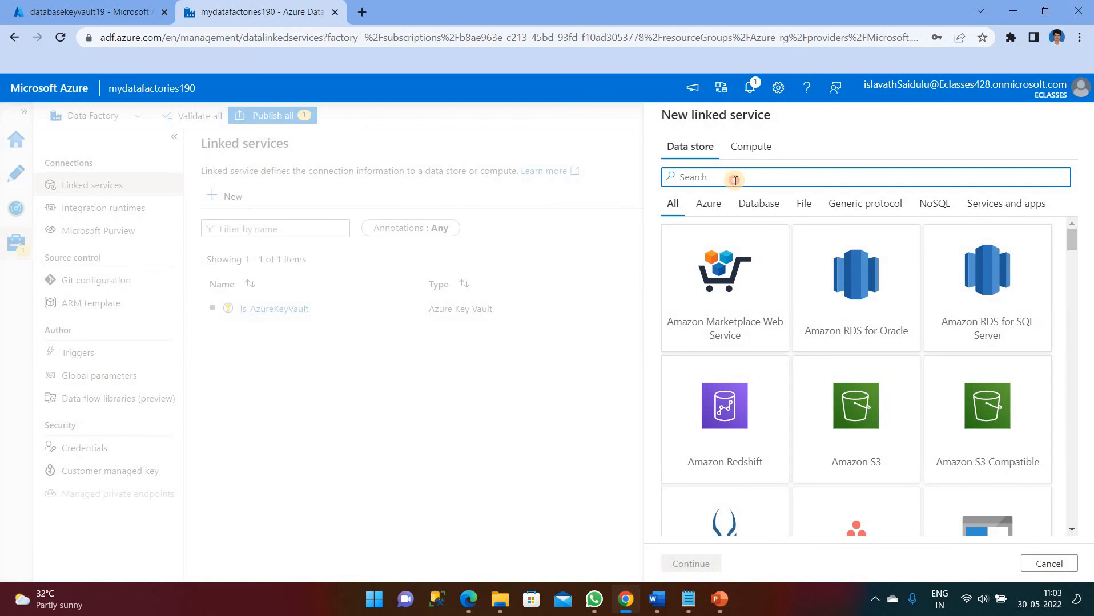
text(sql)
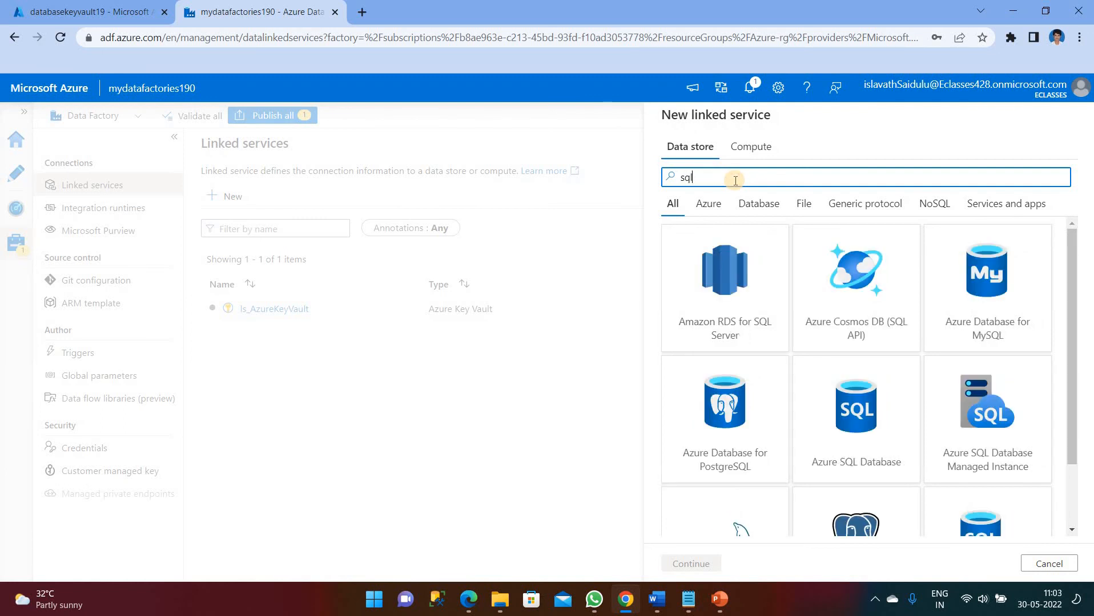
click(848, 392)
double_click(849, 392)
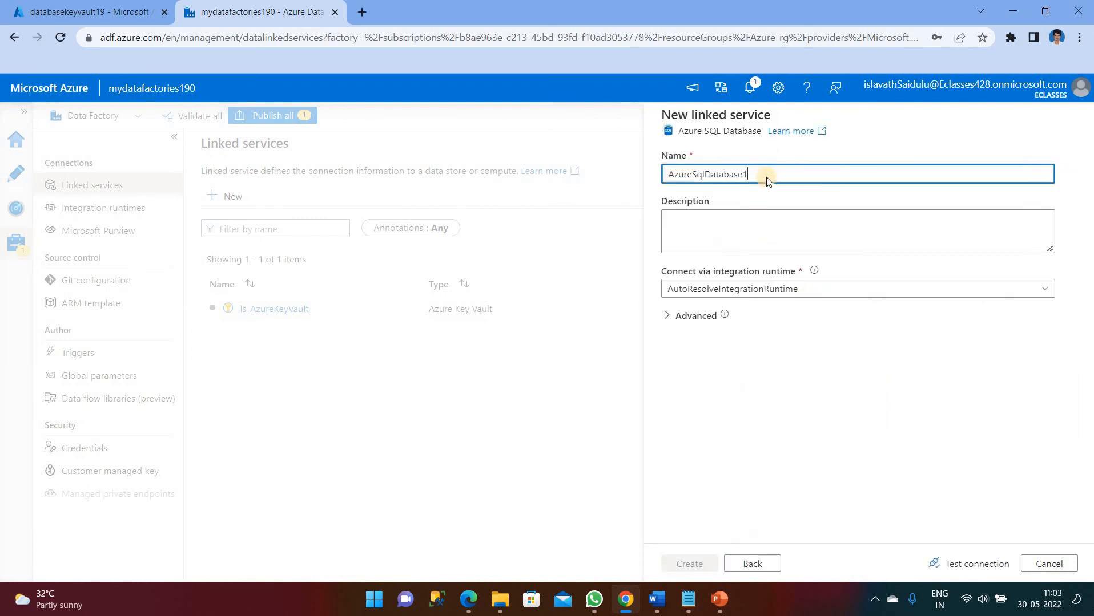
key(BackSpace)
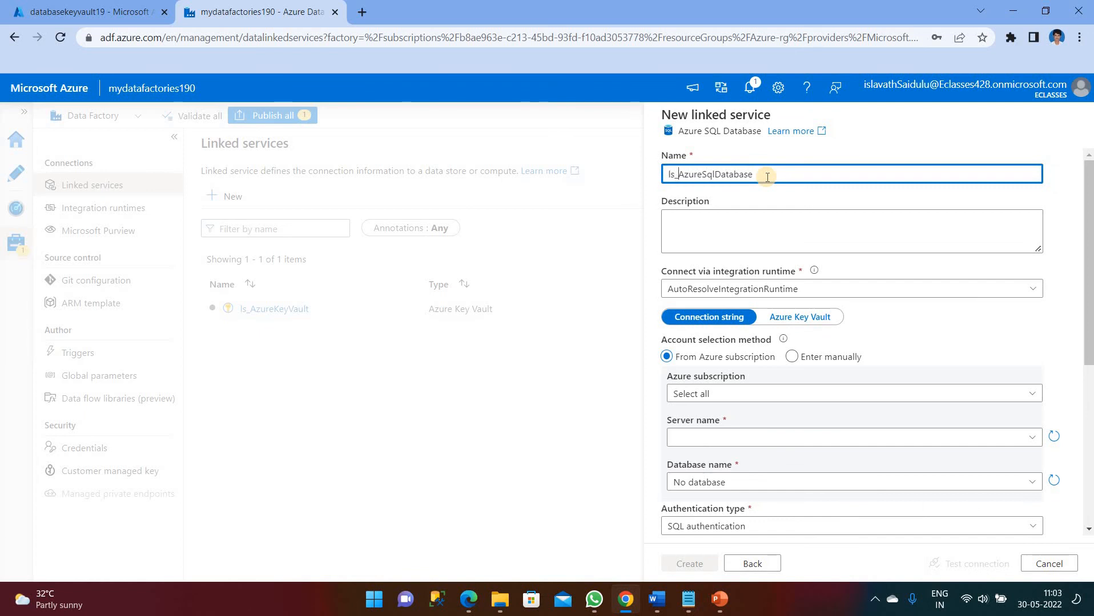
click(693, 321)
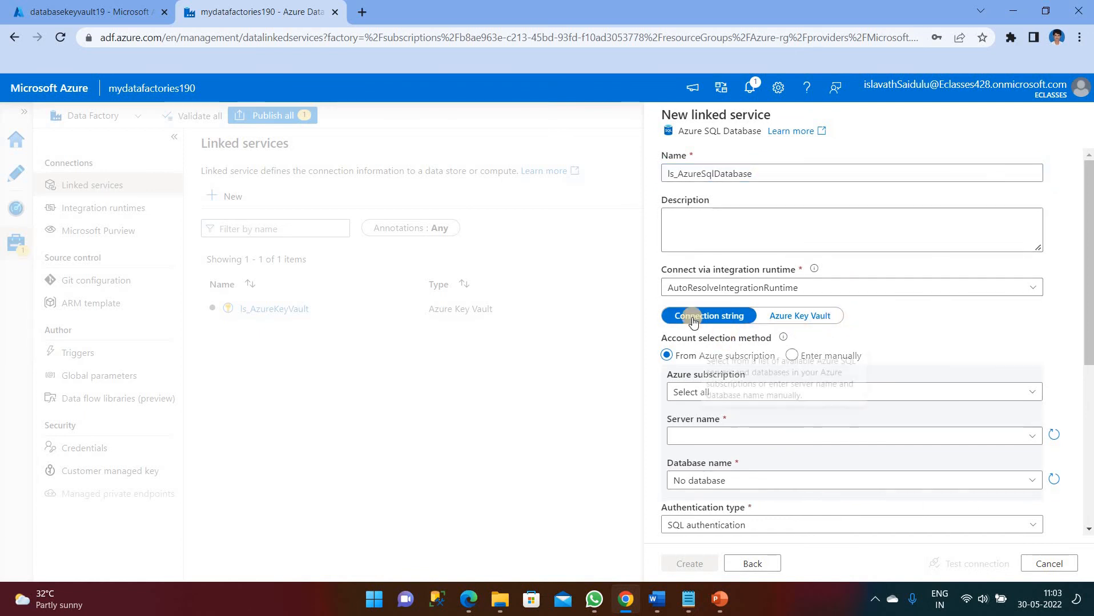
scroll(787, 374, down, 3)
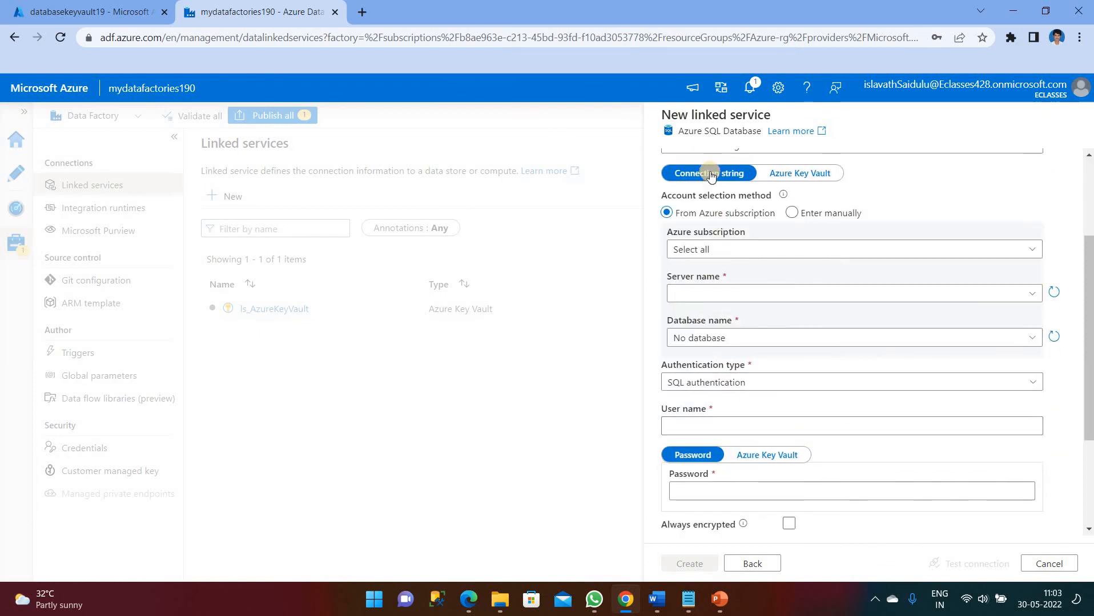
click(701, 256)
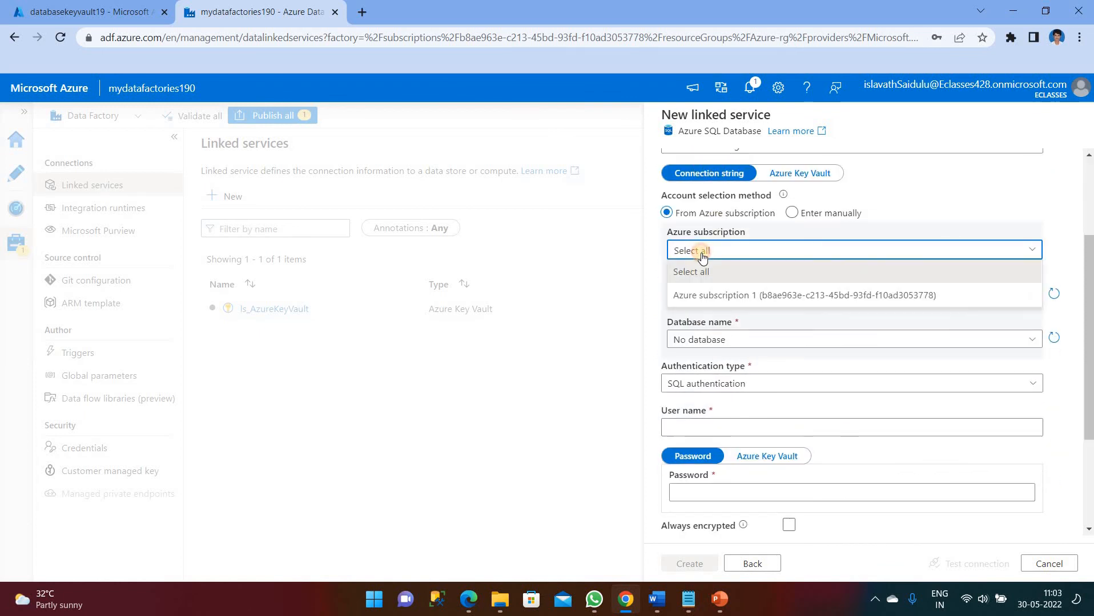
click(691, 309)
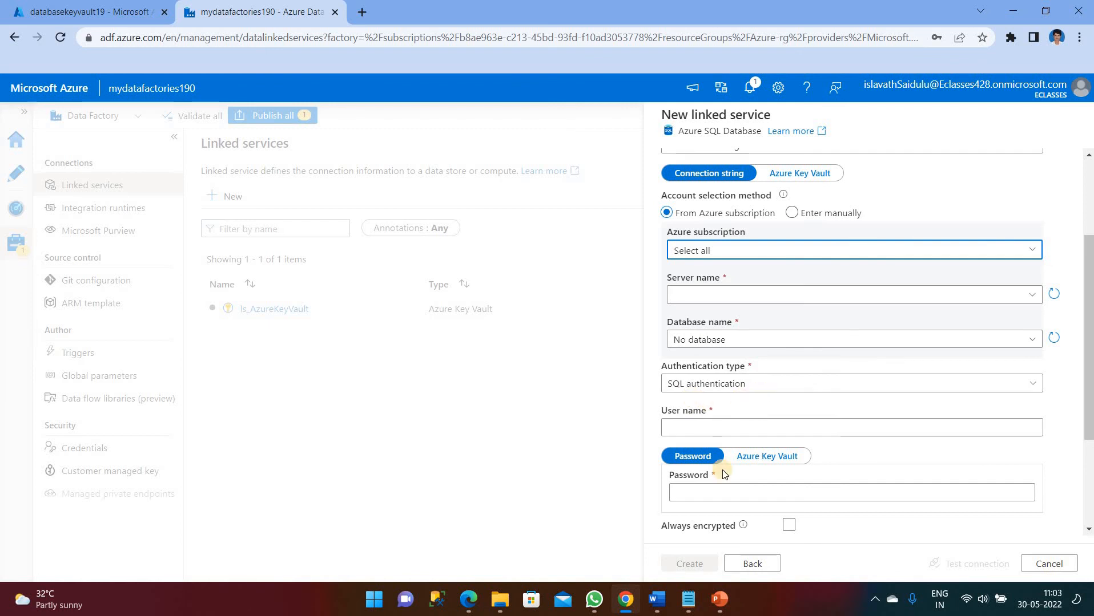
scroll(809, 385, up, 3)
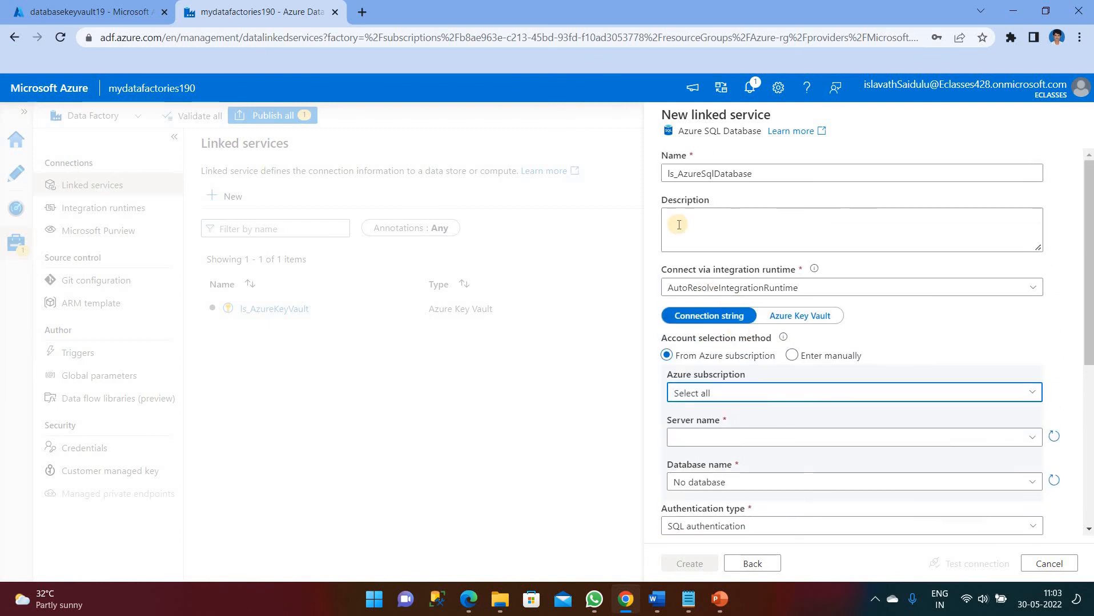
Switch the credentials to Azure Key Vault using ls_AzureKeyVault and secret mysecretinfo.
click(802, 323)
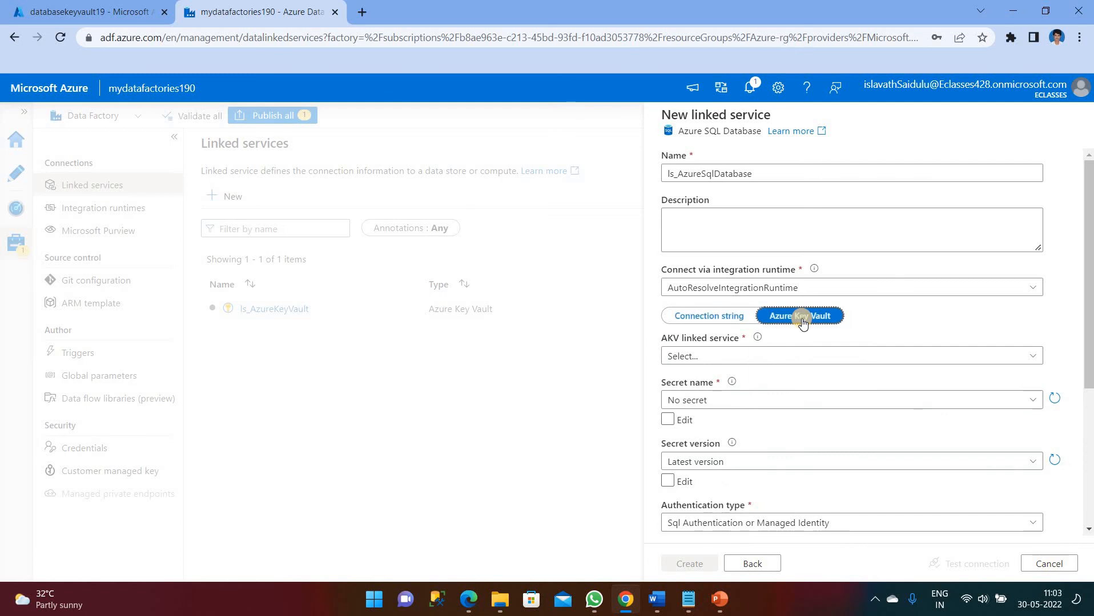
scroll(791, 359, down, 1)
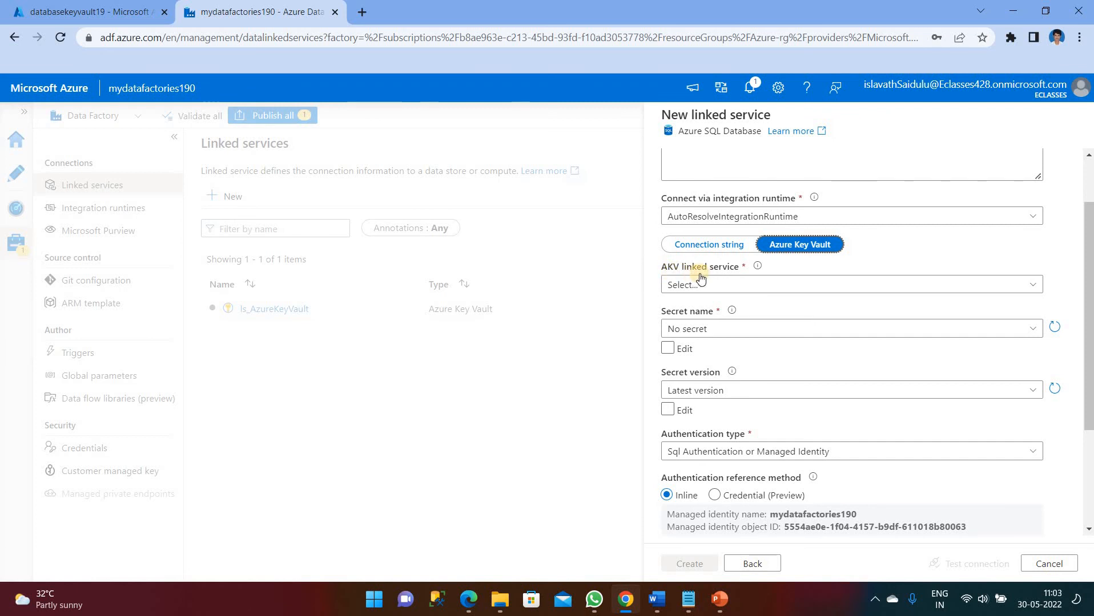
click(711, 288)
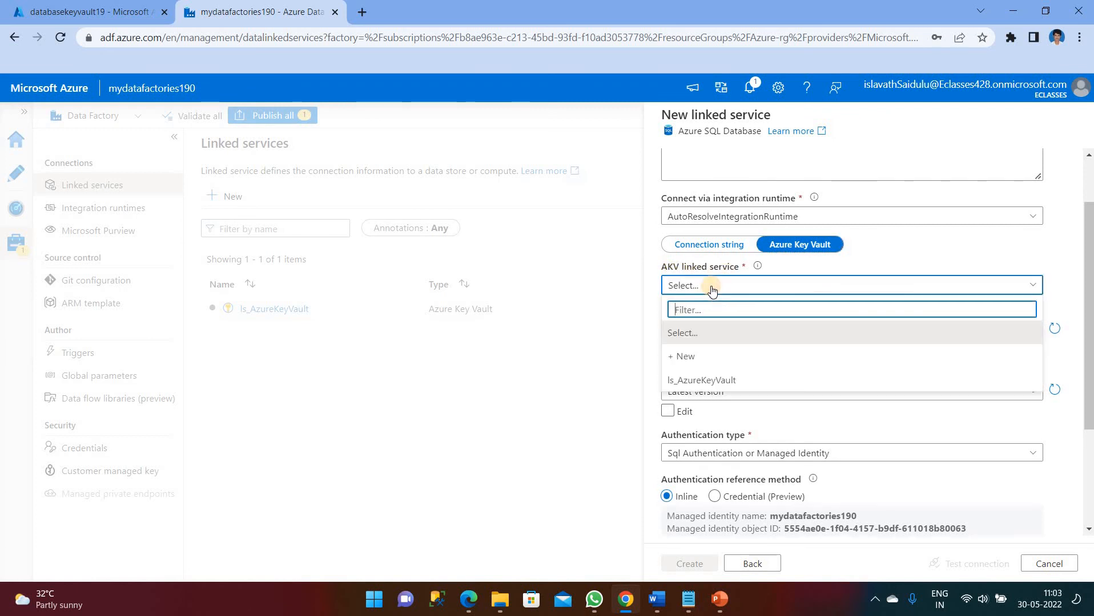
click(712, 383)
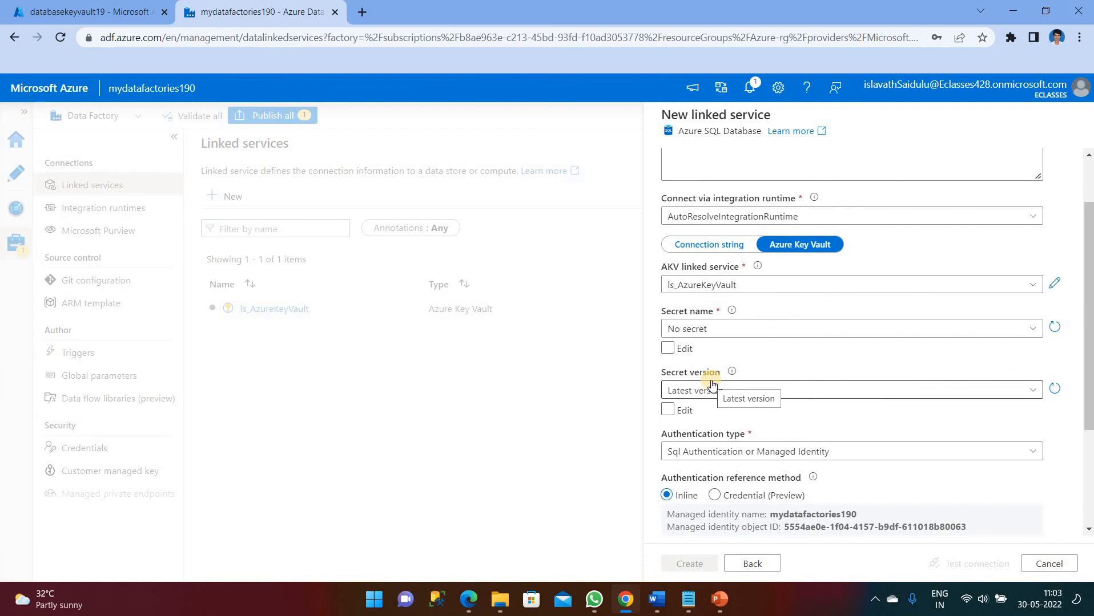
click(700, 328)
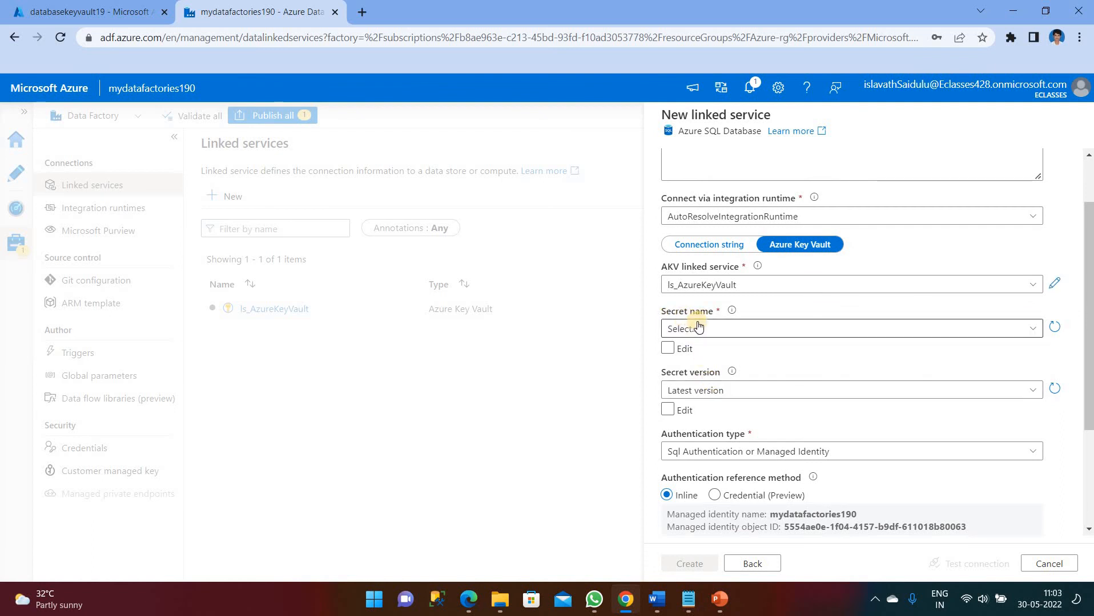
click(697, 328)
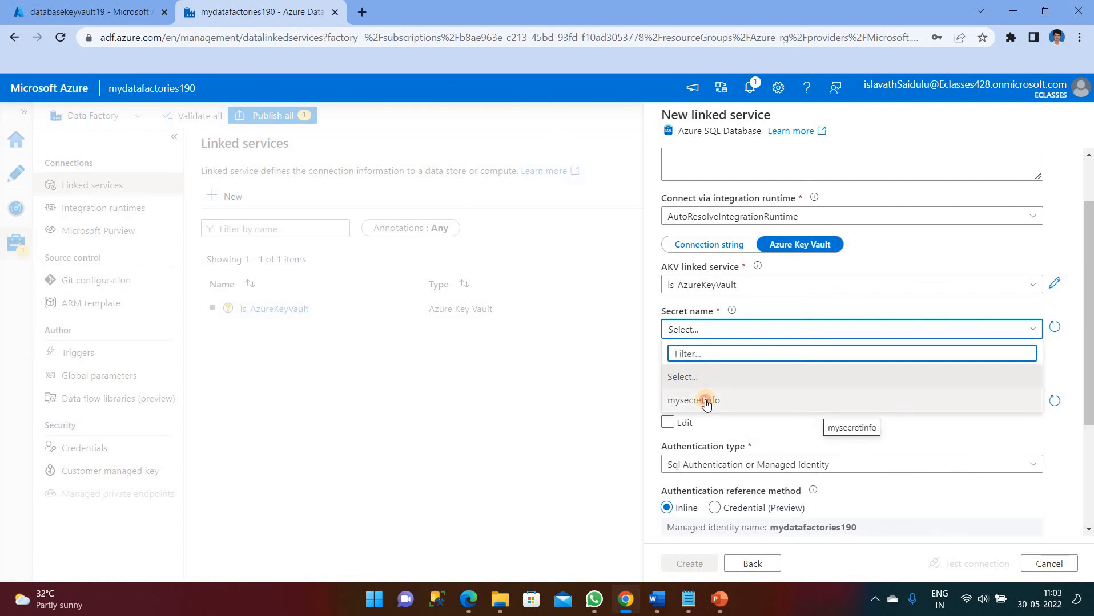
click(706, 402)
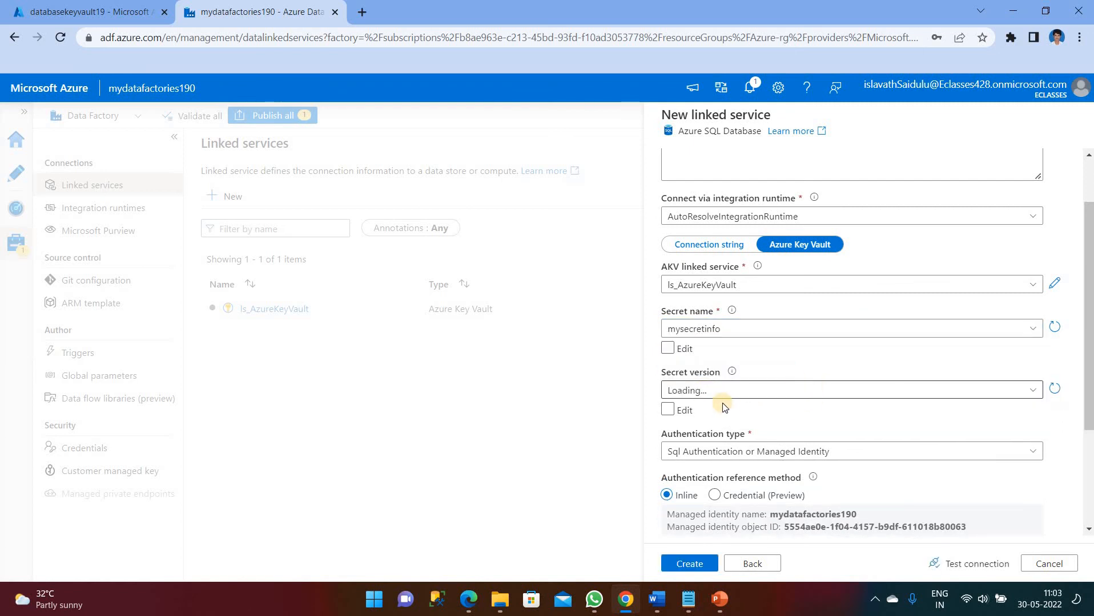
Test the SQL database connection and create the ls_AzureSqlDatabase linked service.
scroll(787, 433, down, 1)
scroll(788, 434, down, 1)
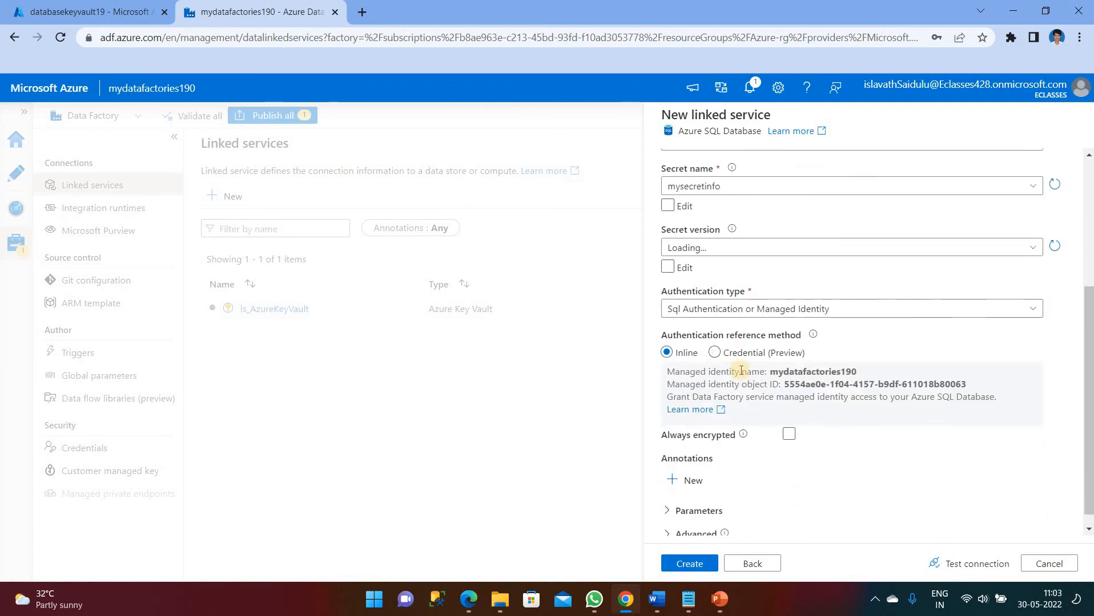
scroll(902, 372, up, 1)
scroll(904, 374, down, 2)
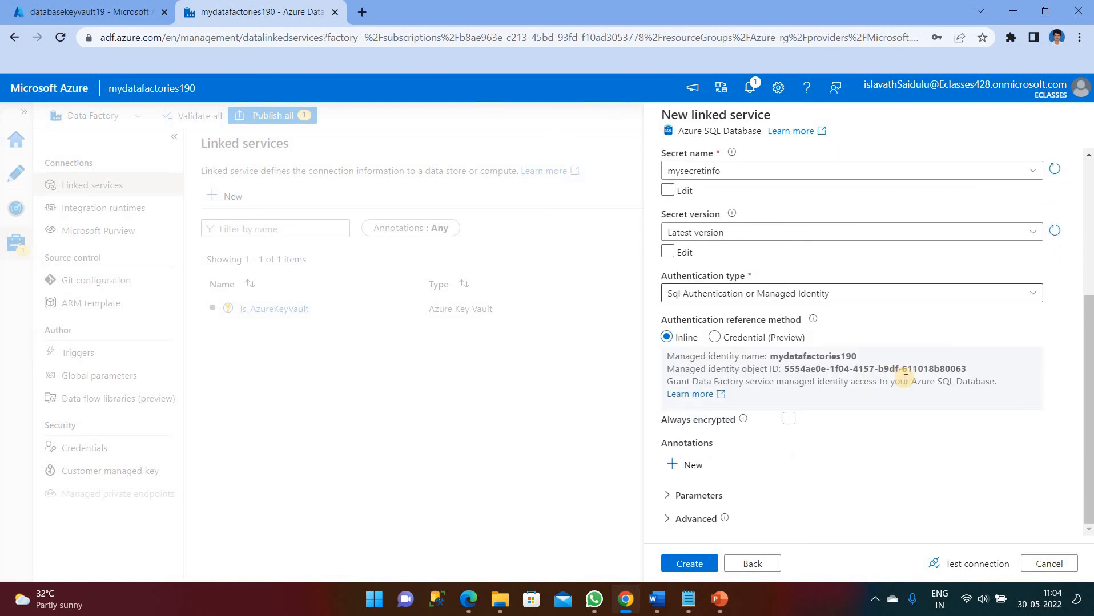
click(965, 564)
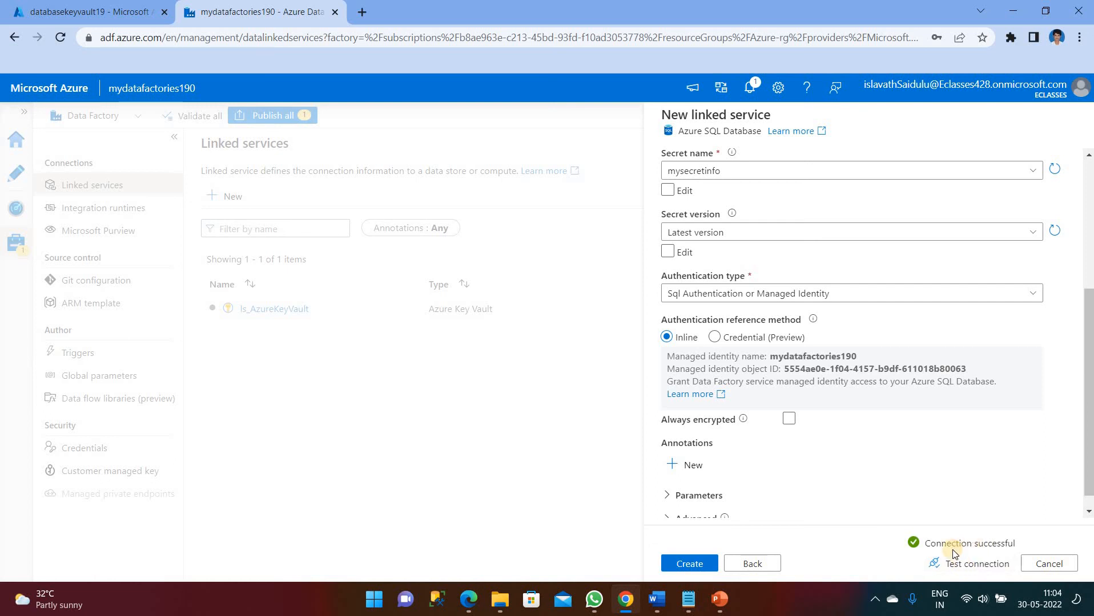
click(689, 565)
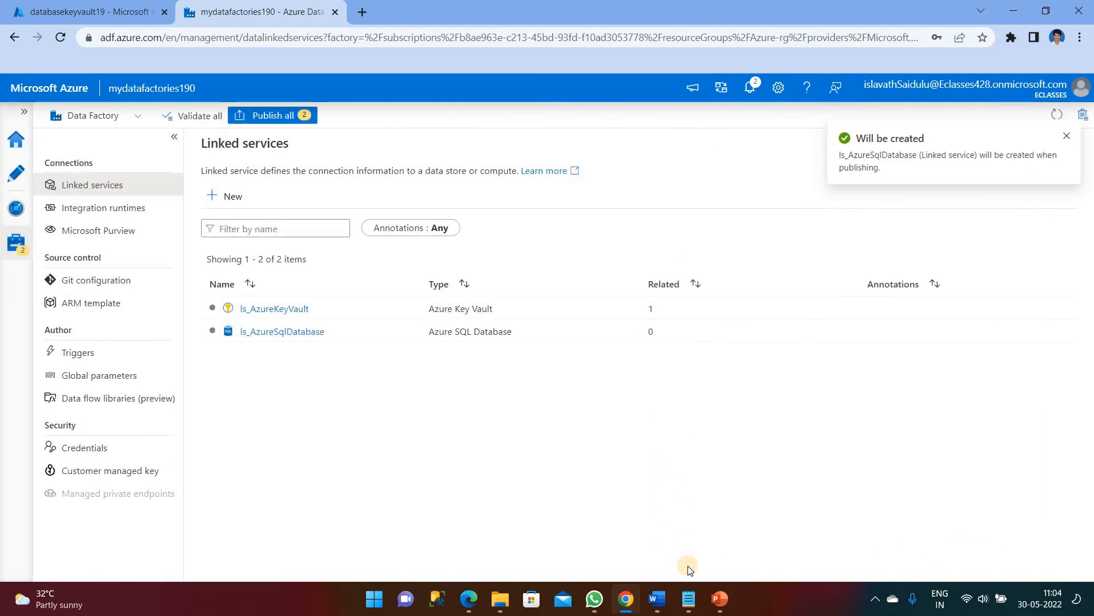